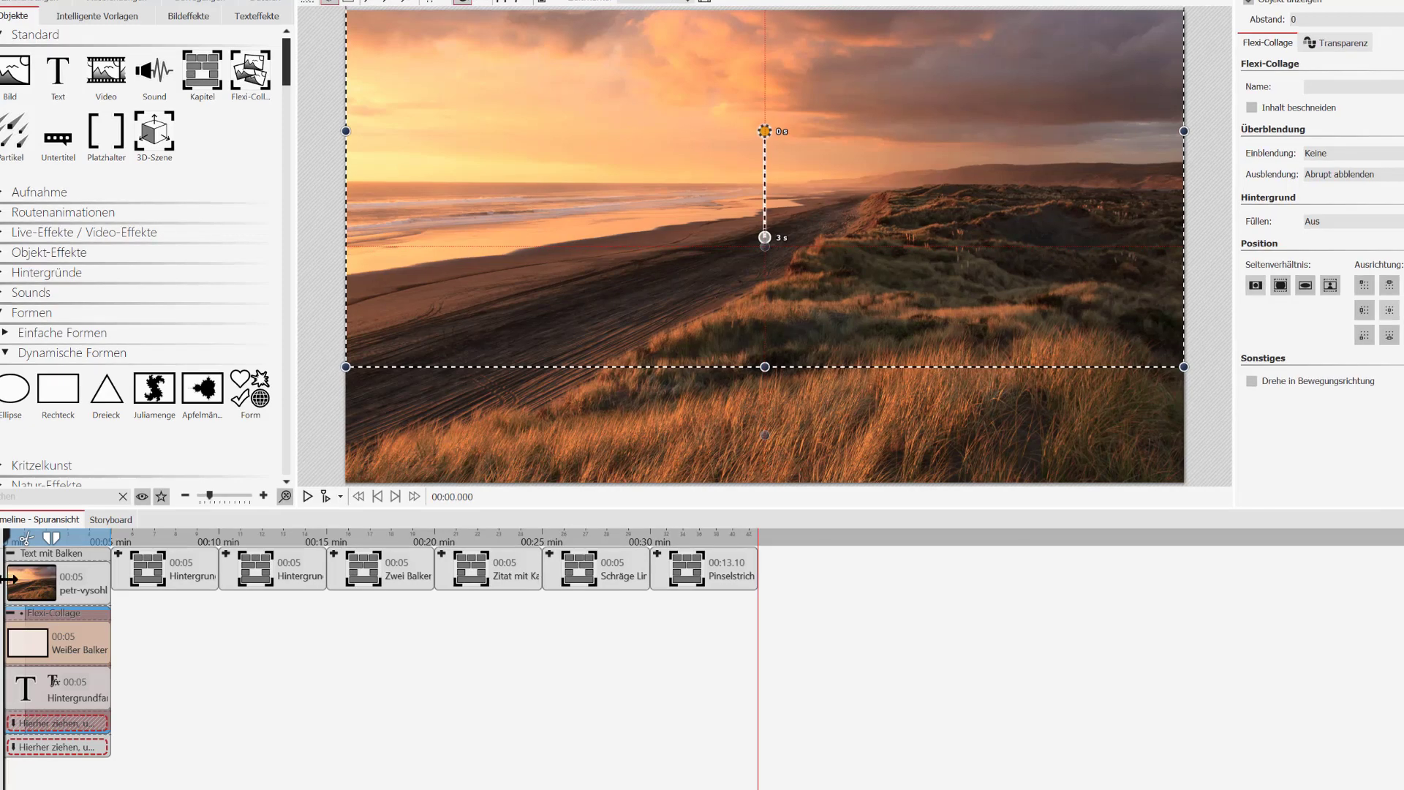
Collapse the first chapter and examine the background rectangle and text object inside the "Hintergrundfarbe vollflächig" chapter.
left_click(10, 554)
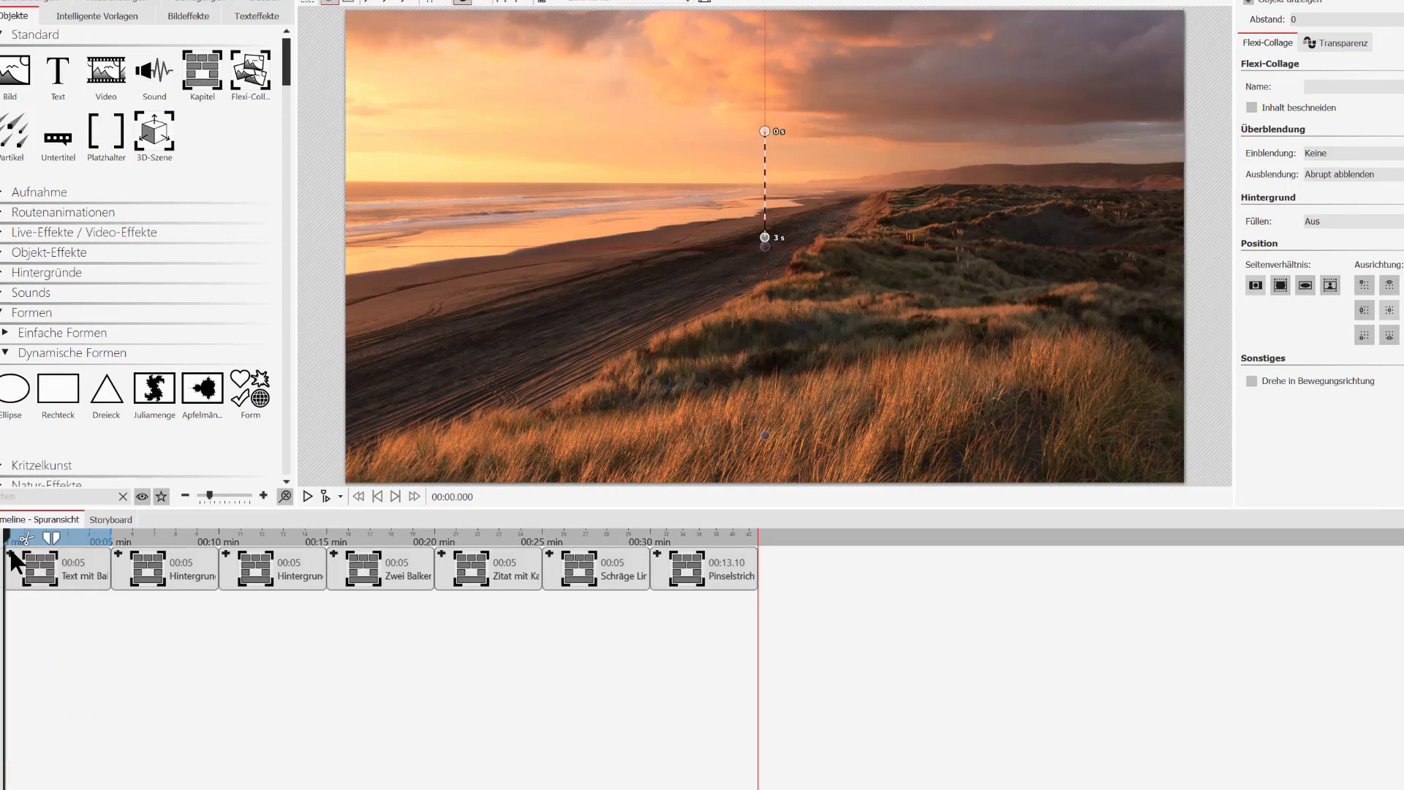
left_click(174, 561)
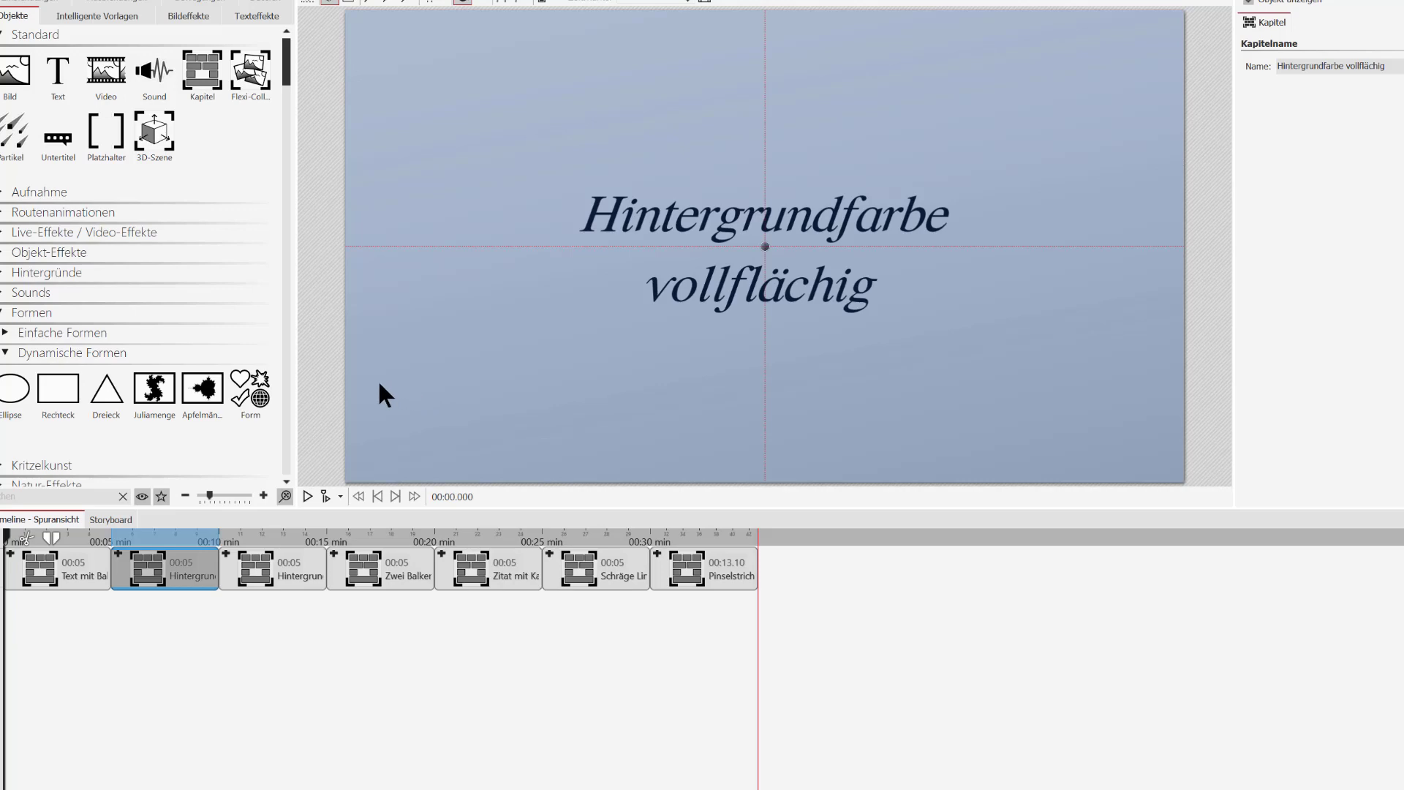
left_click(118, 555)
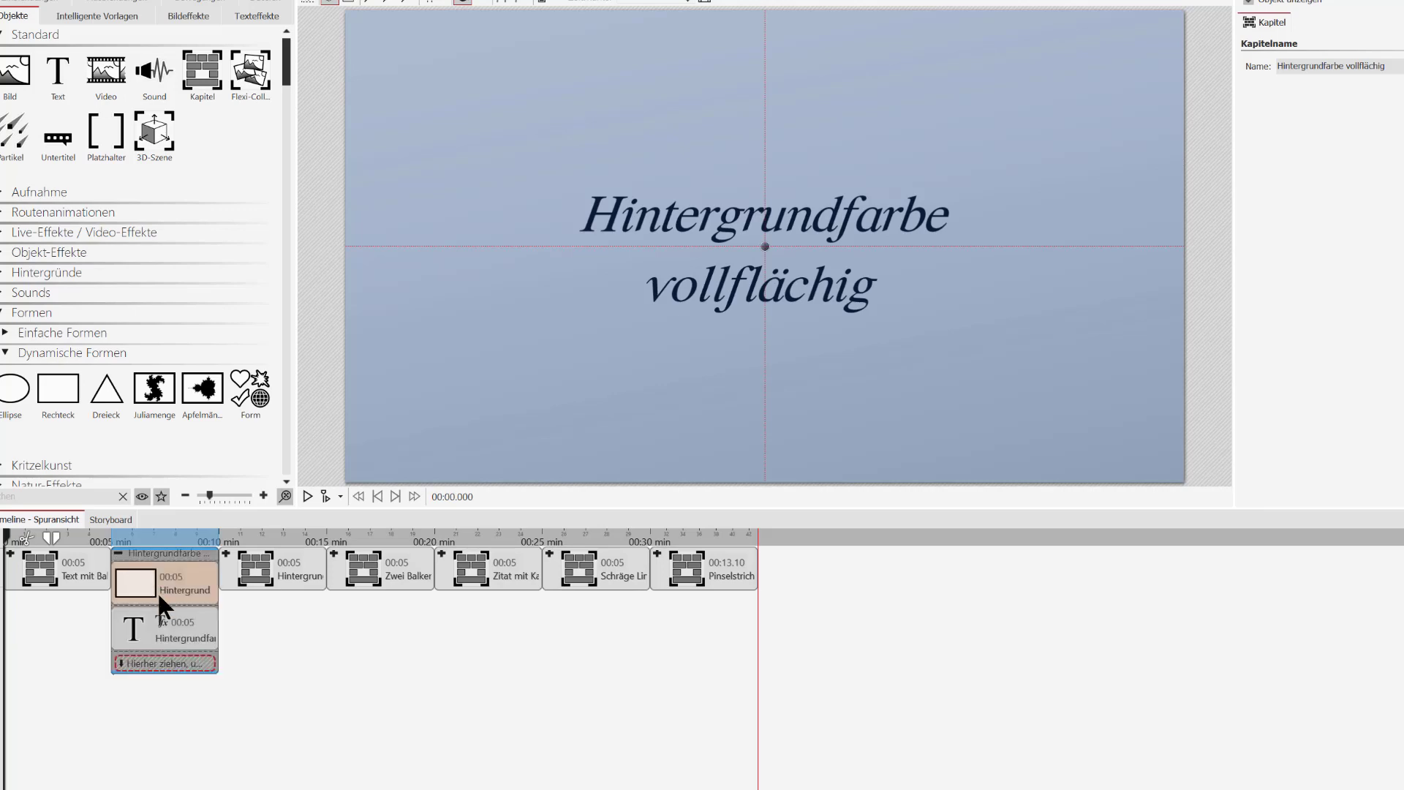
left_click(195, 572)
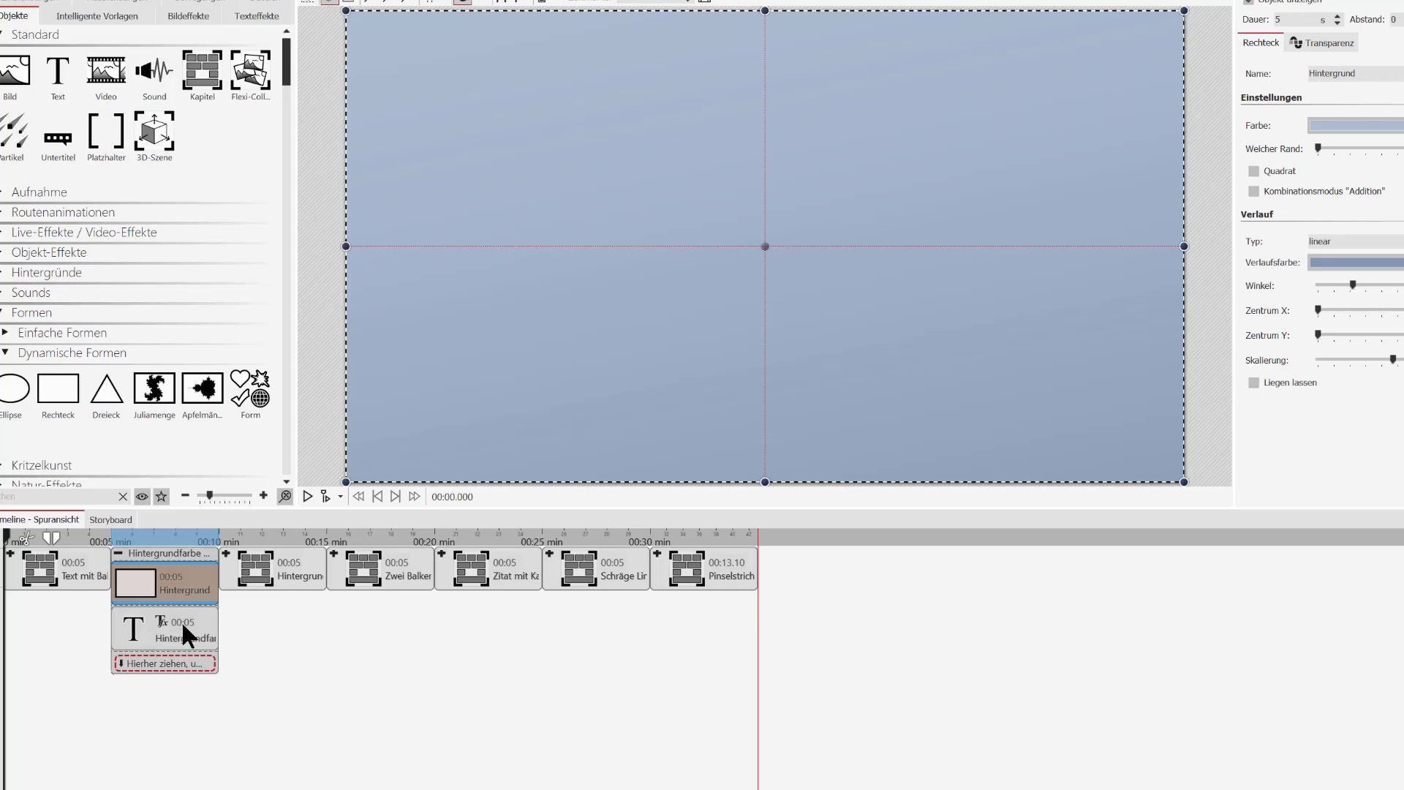
left_click(181, 620)
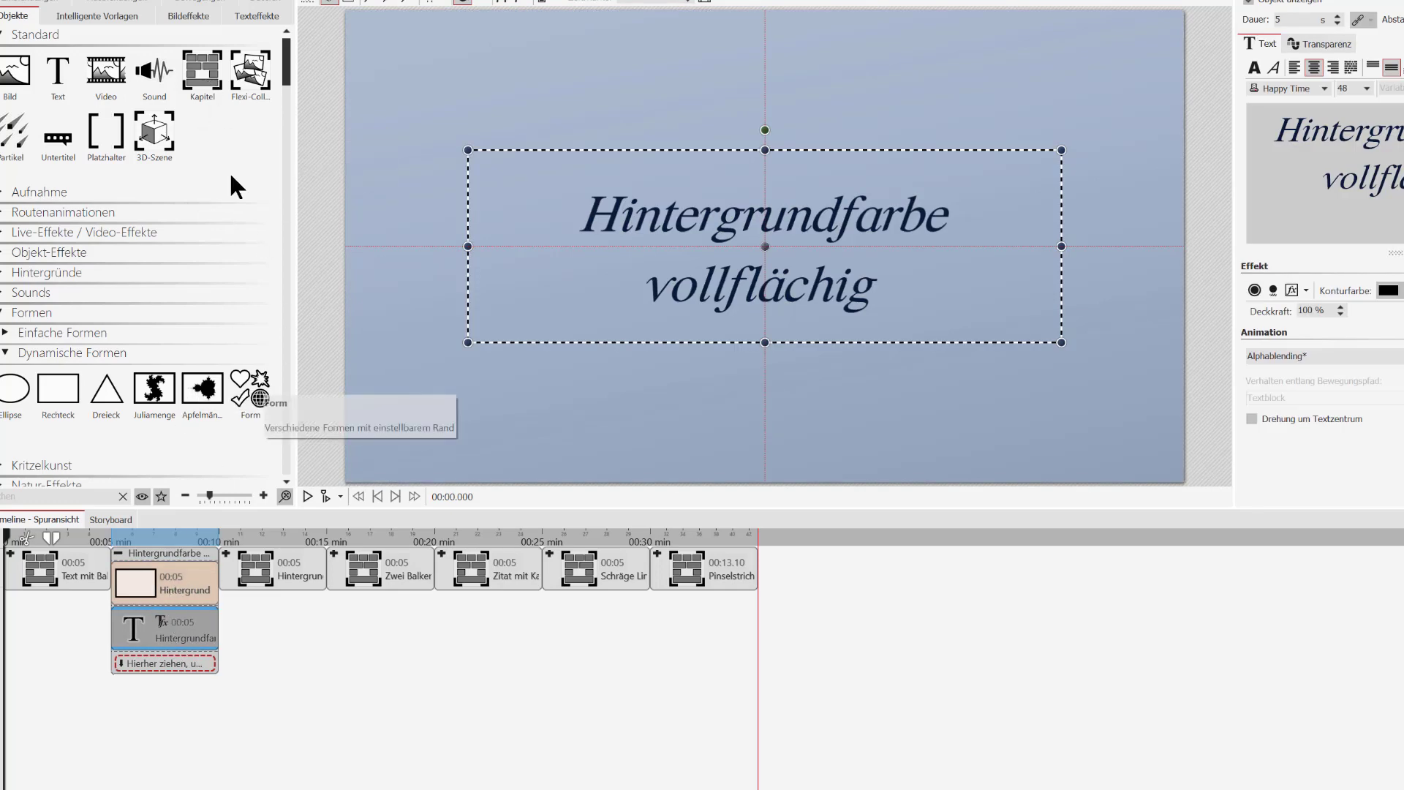
Append an empty chapter at the end of the timeline and place a dynamic rectangle in it.
left_click_drag(202, 71, 837, 630)
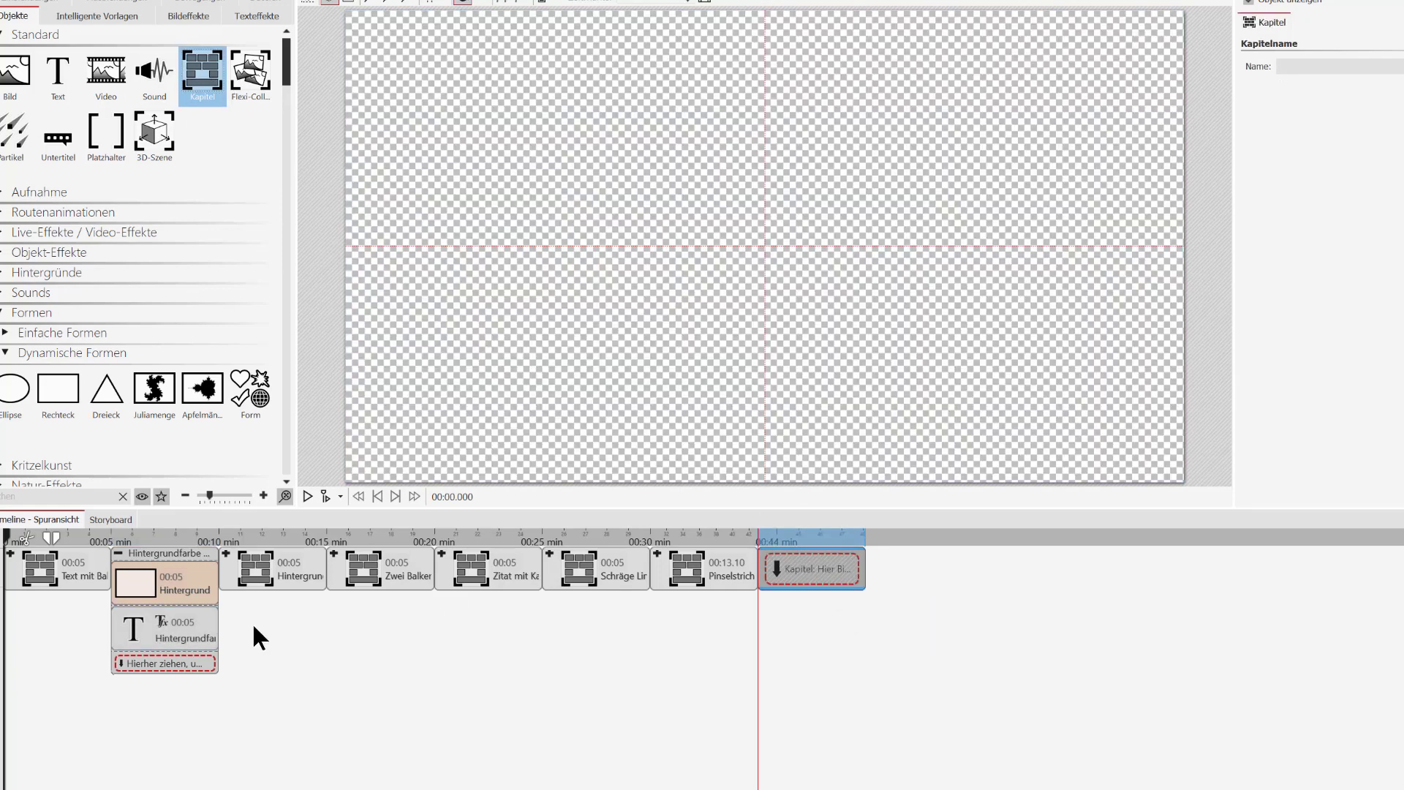
left_click(154, 582)
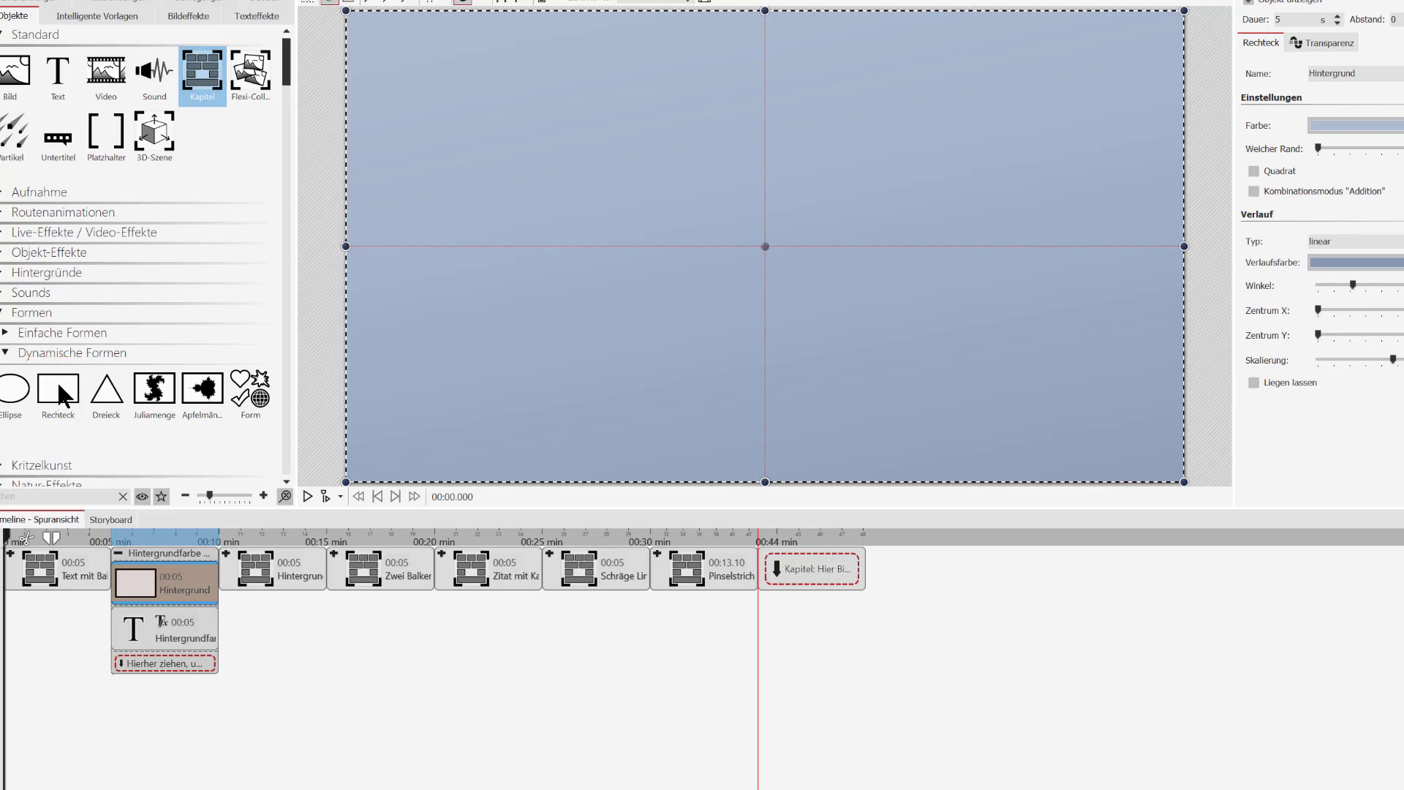
left_click_drag(61, 395, 793, 572)
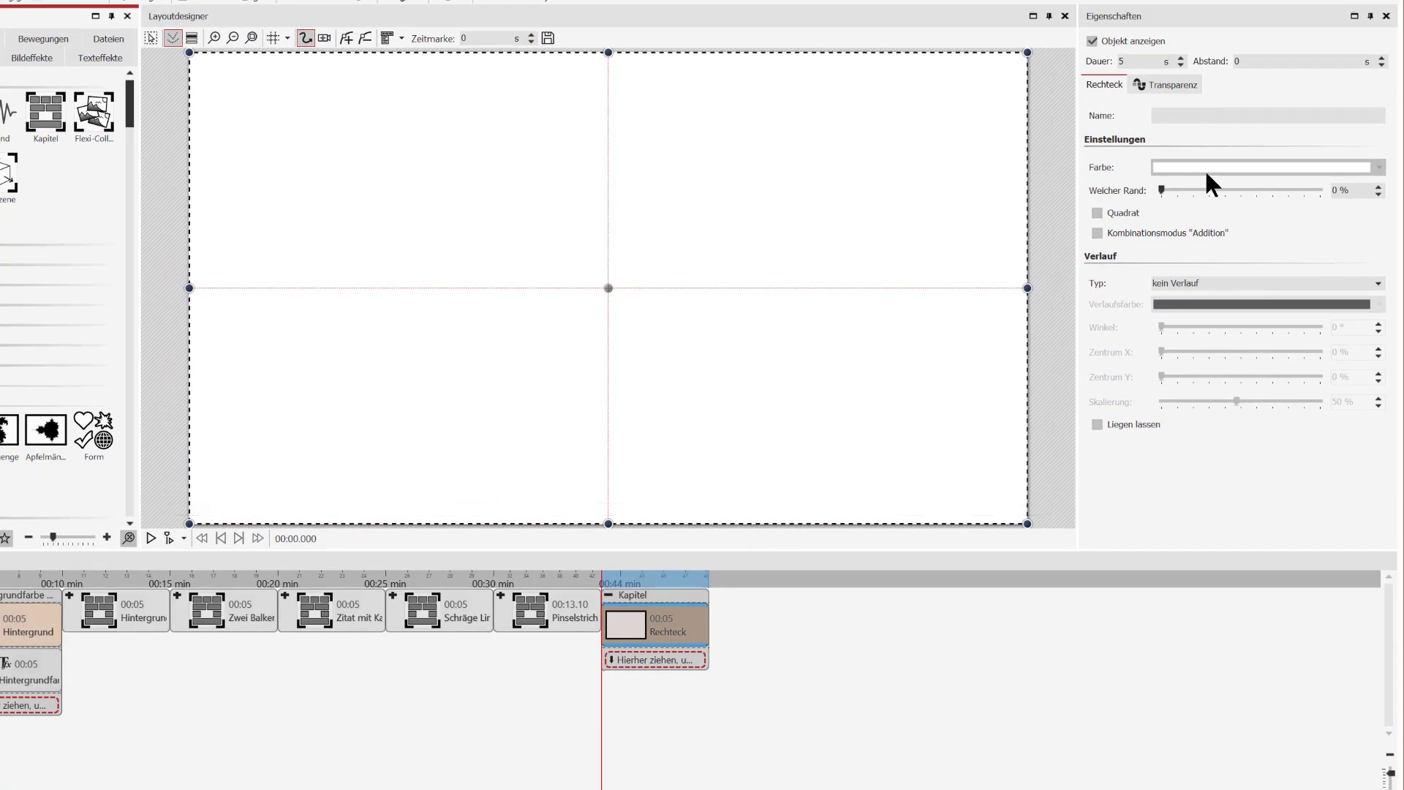
Change the new rectangle's fill colour to a pale greyish blue.
left_click(1203, 168)
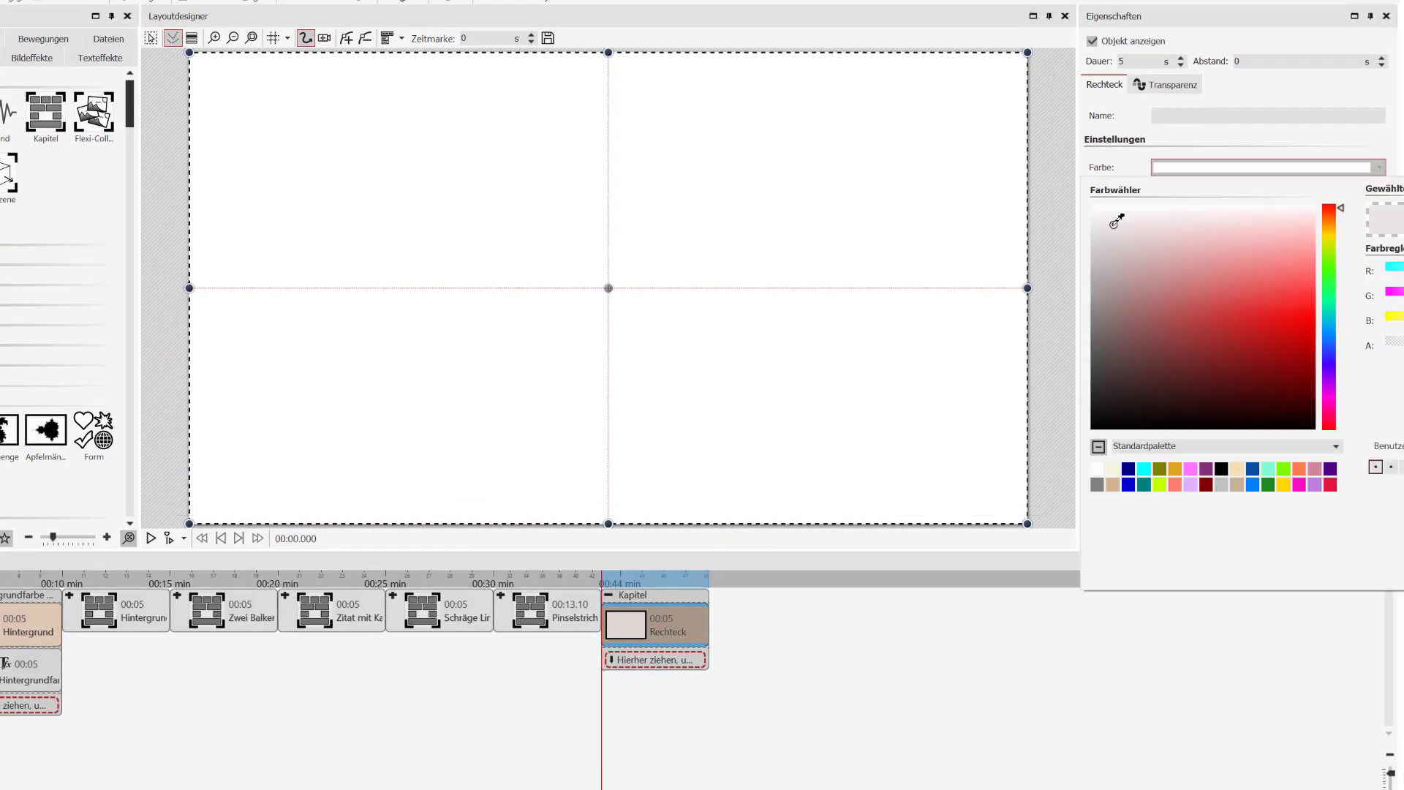
left_click(1114, 224)
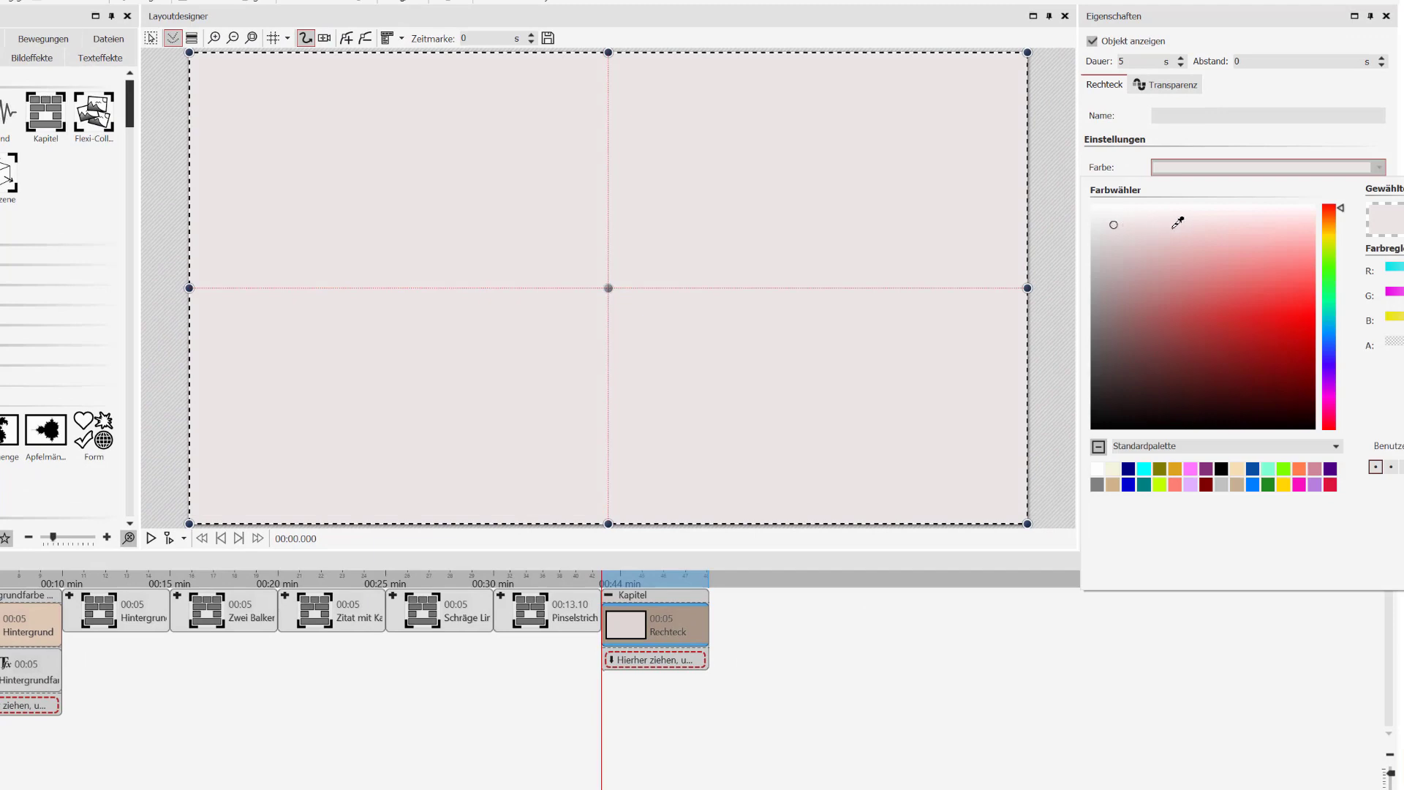
left_click(1337, 345)
left_click_drag(1124, 221, 1136, 245)
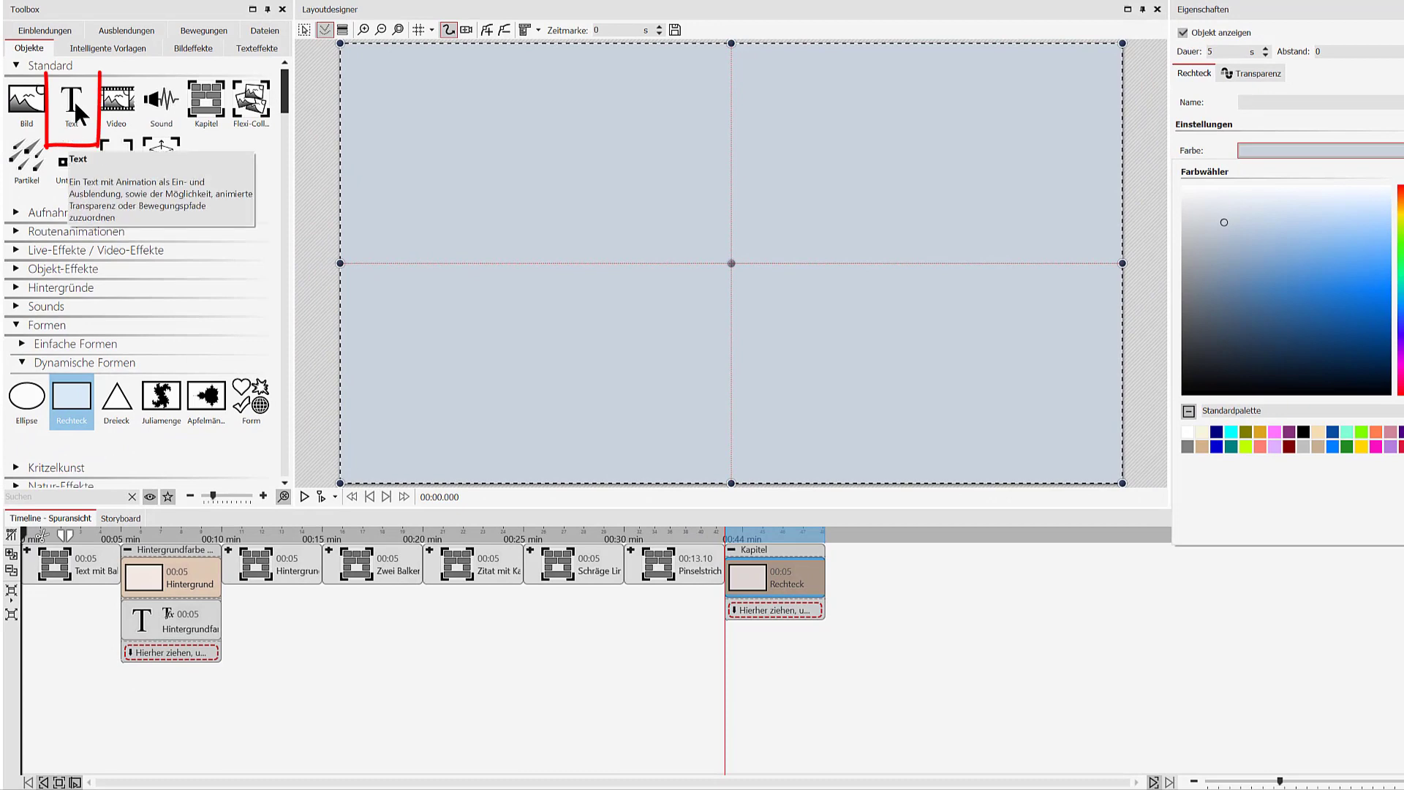
Add a text object on a new track below the rectangle in the new chapter.
mouse_move(73, 100)
left_mouse_down()
mouse_move(561, 427)
mouse_move(743, 618)
left_mouse_up()
left_click(1341, 196)
key("ctrl+a")
key("ctrl+v")
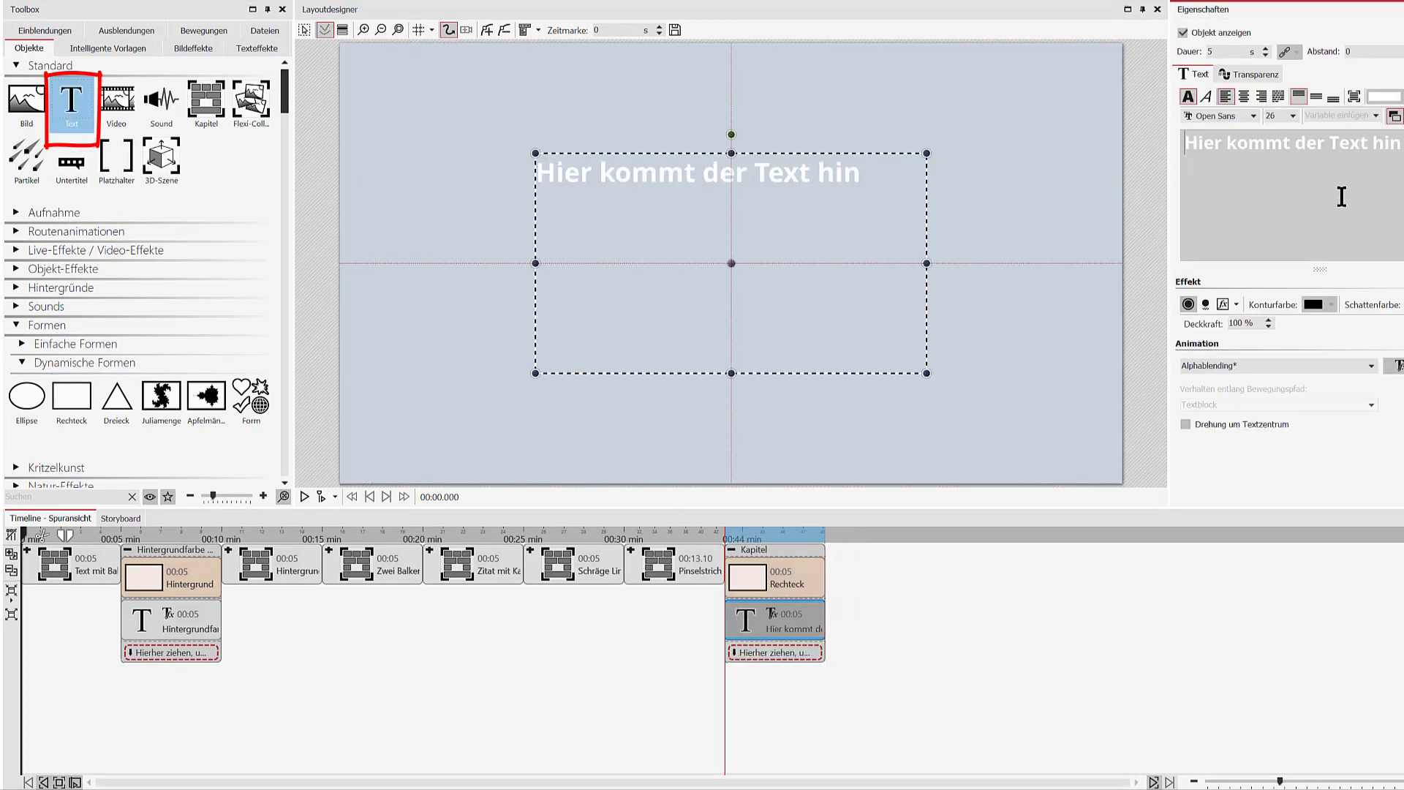
Format the whole placeholder text as non-bold BioRhyme, size 48, centred and dark slate blue.
key("ctrl+a")
left_click(1190, 100)
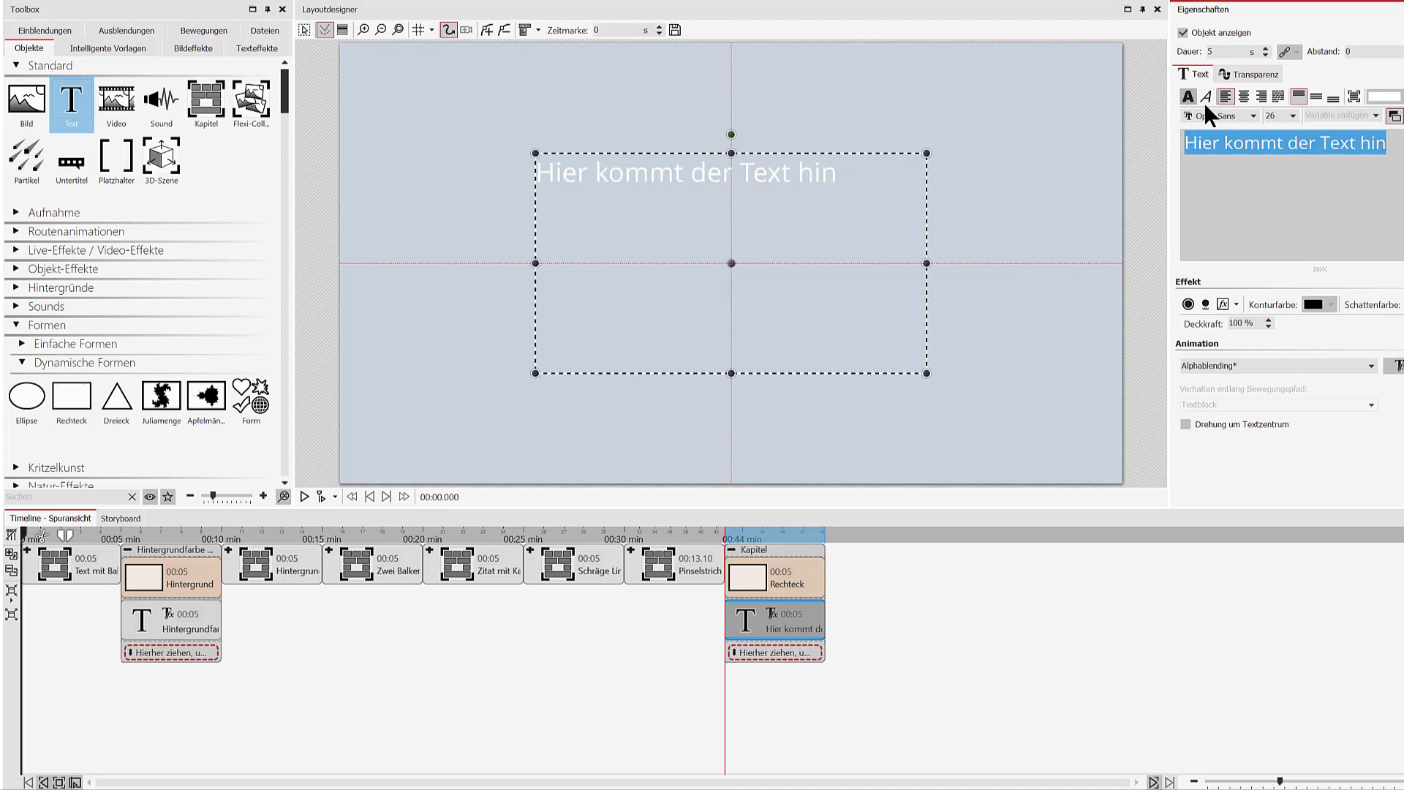
left_click(1255, 115)
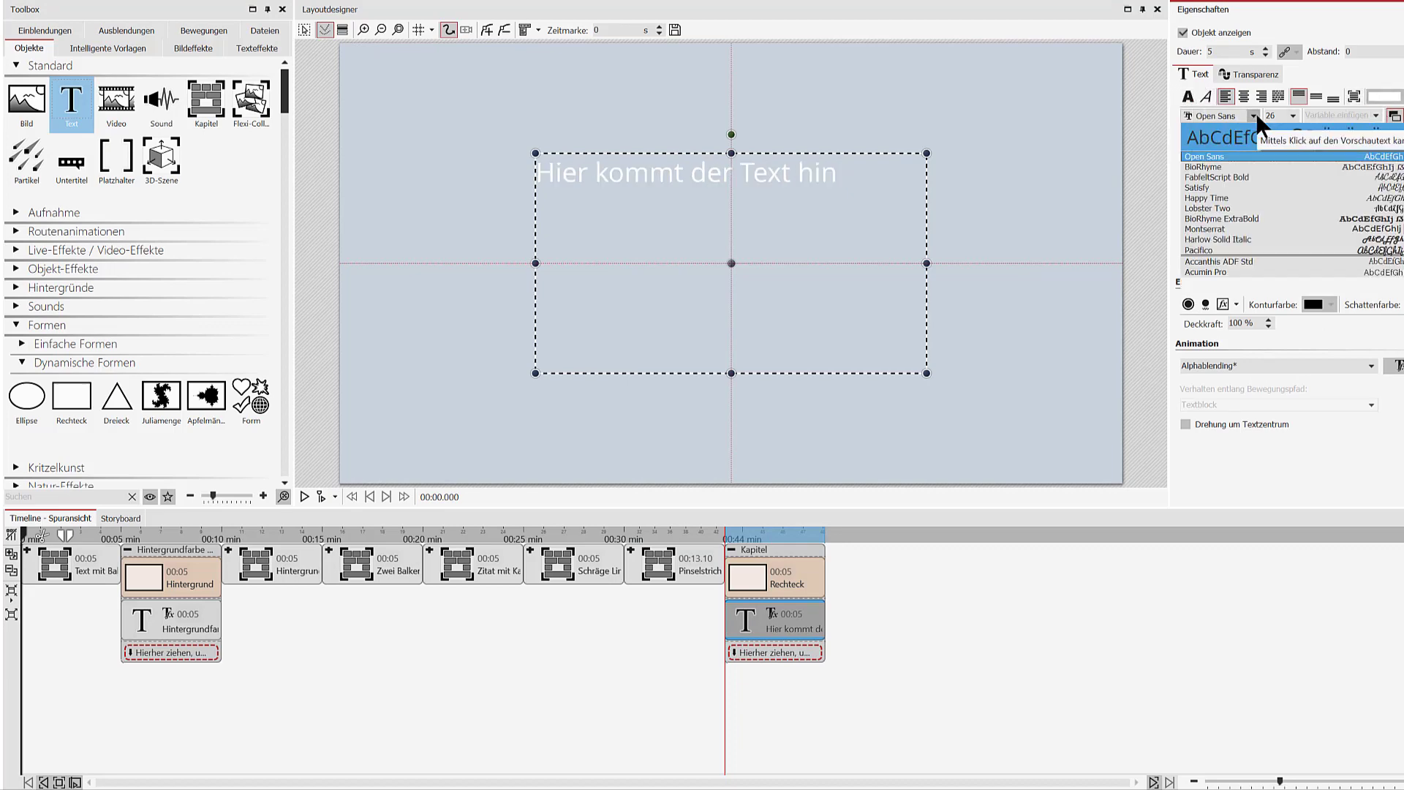
left_click(1229, 140)
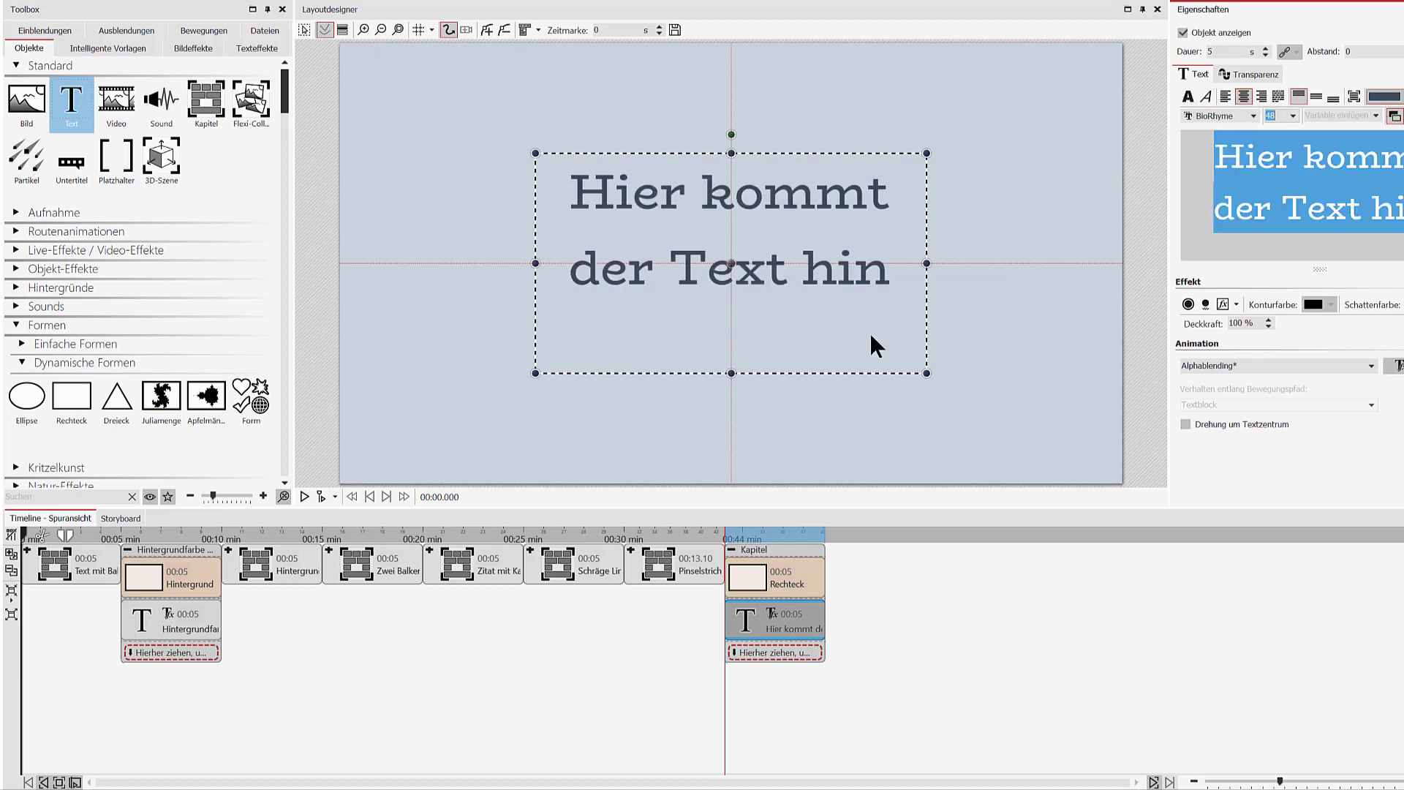
Give the rectangle in the last chapter a linear gradient.
left_click(774, 577)
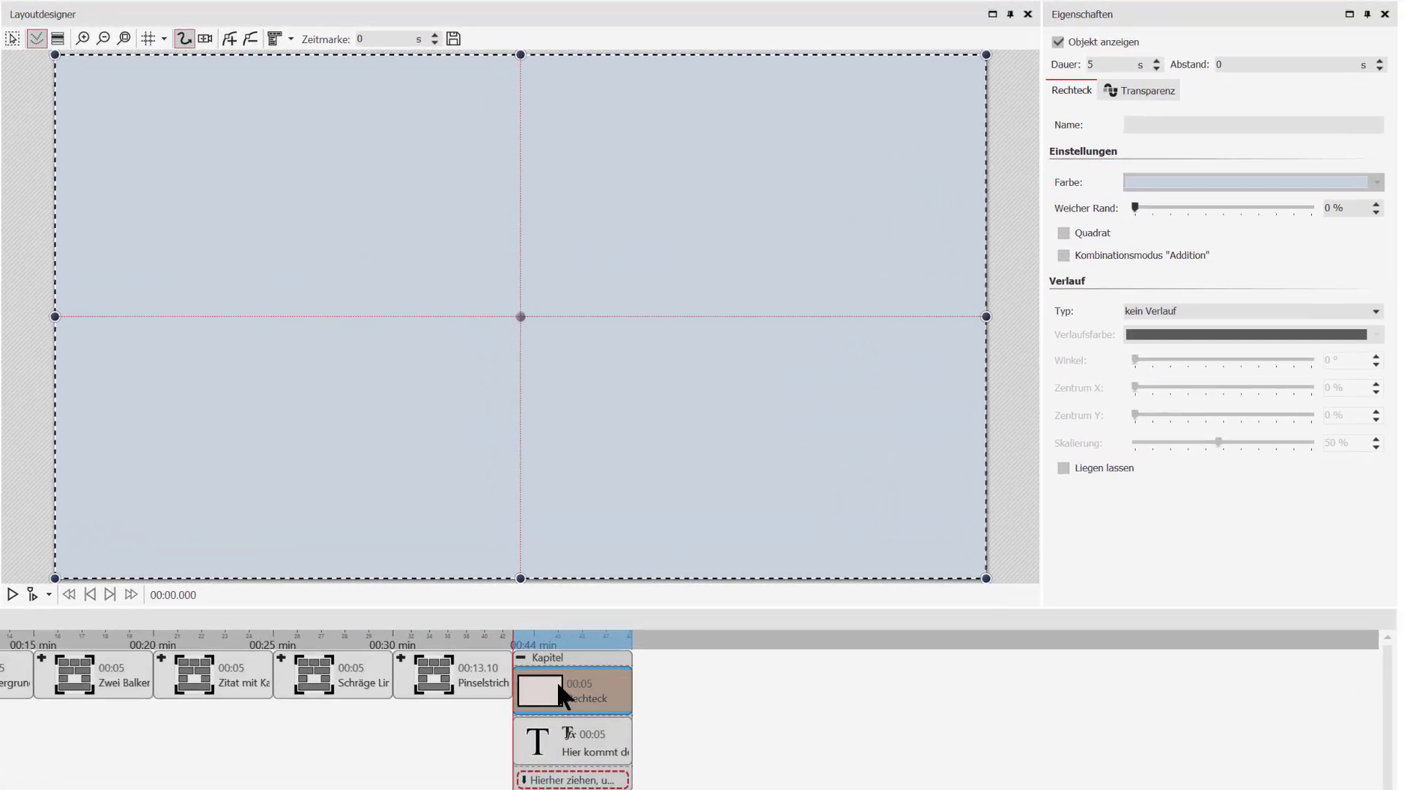
left_click(1155, 310)
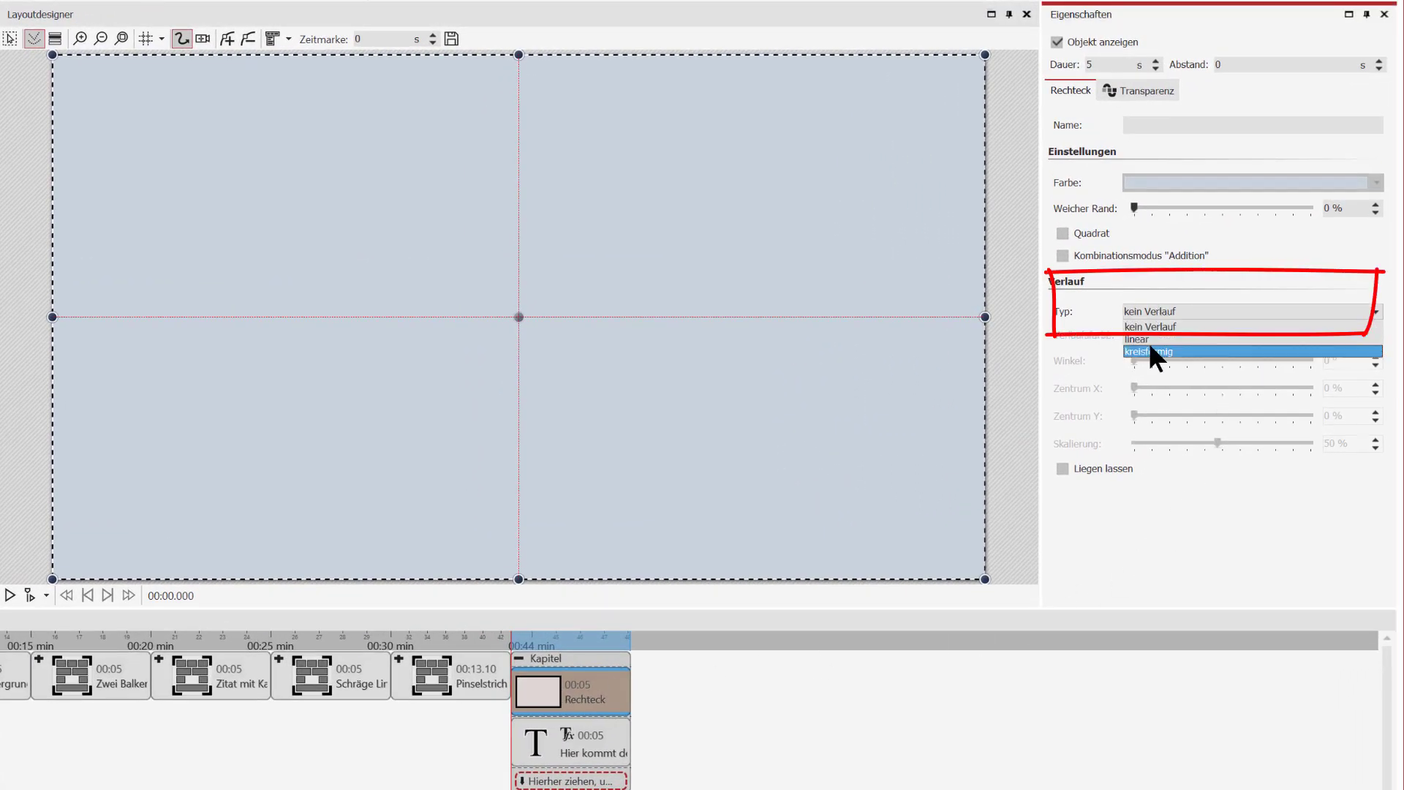
left_click(1147, 336)
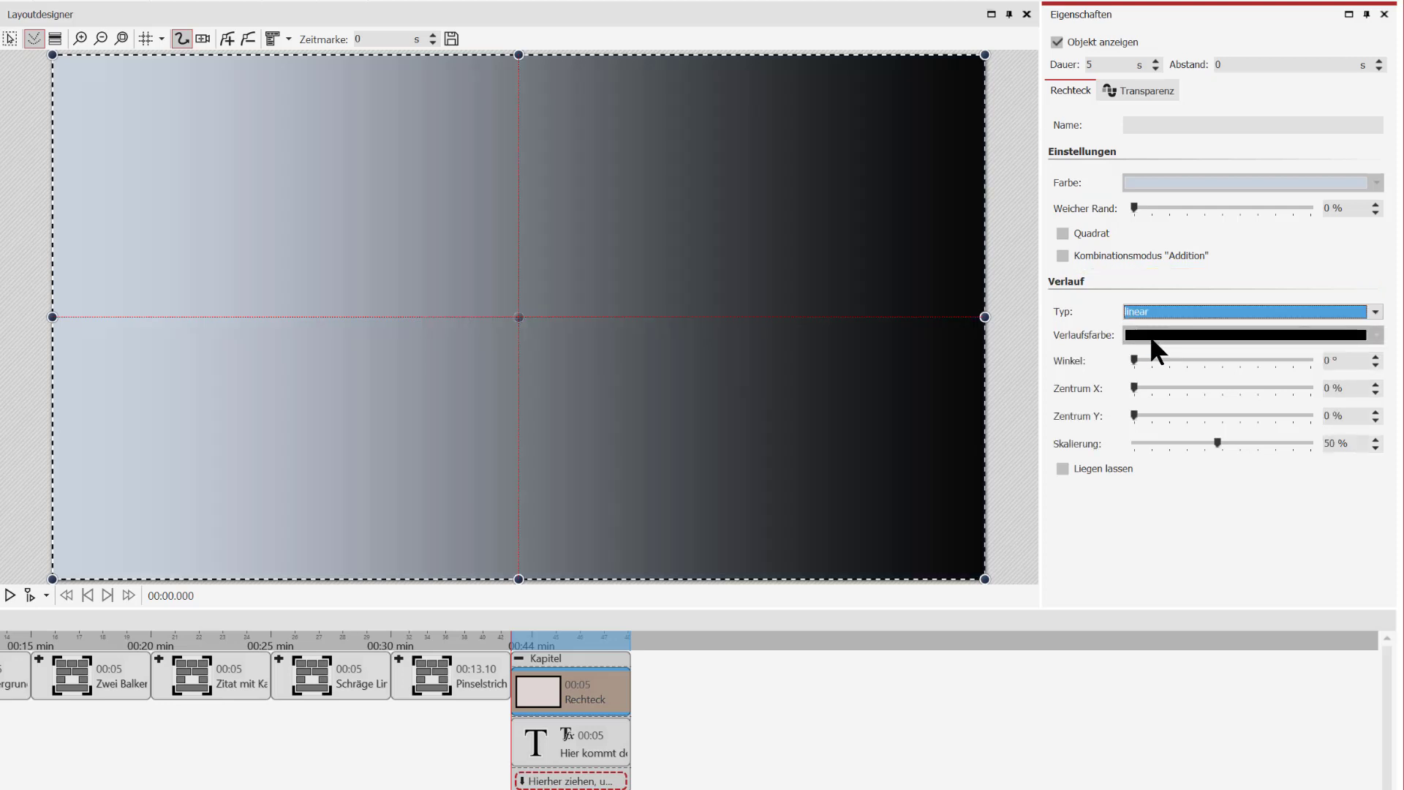
Set the gradient colour to a muted mid blue, with an angle of about 172° and a scaling of about 81 %.
left_click(1162, 336)
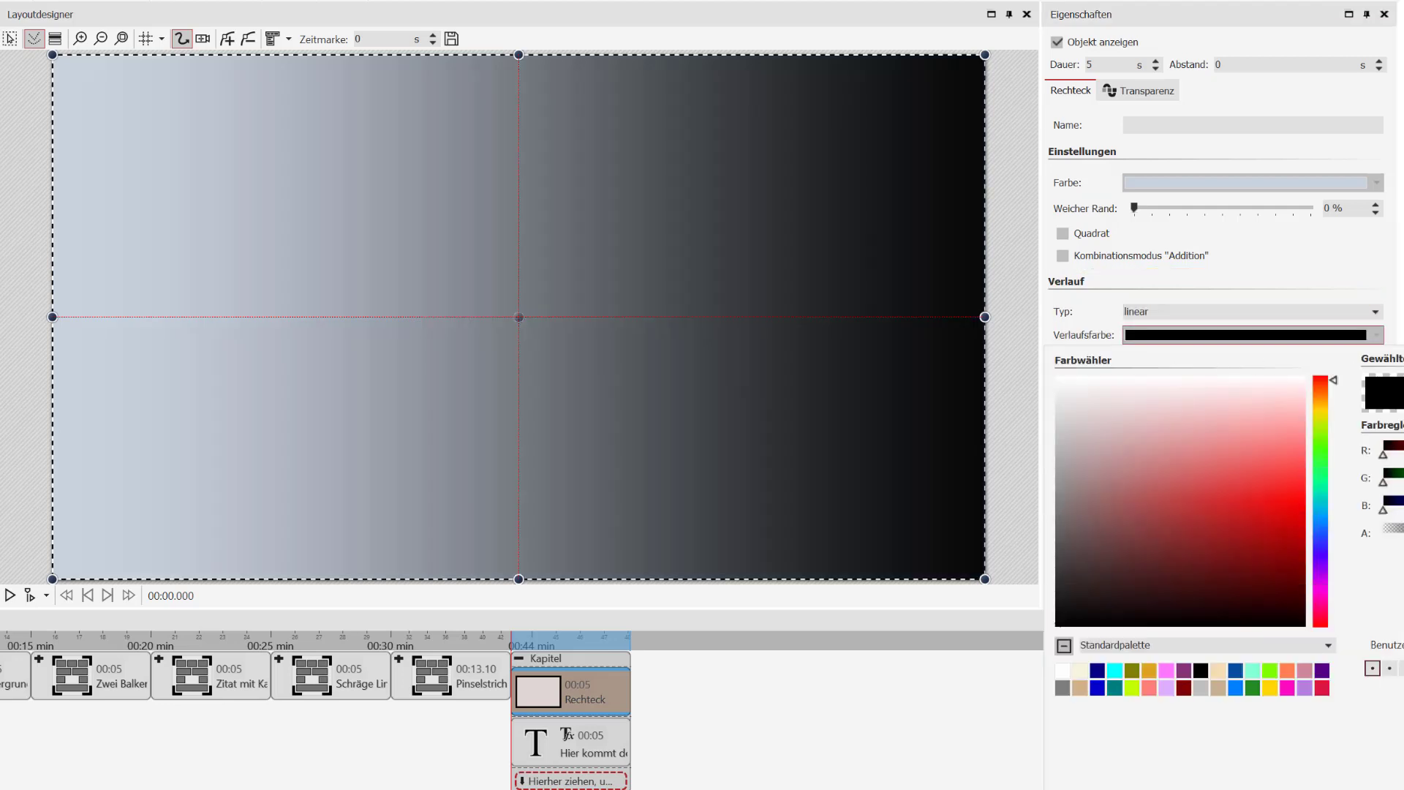
left_click(1106, 554)
left_click(1320, 527)
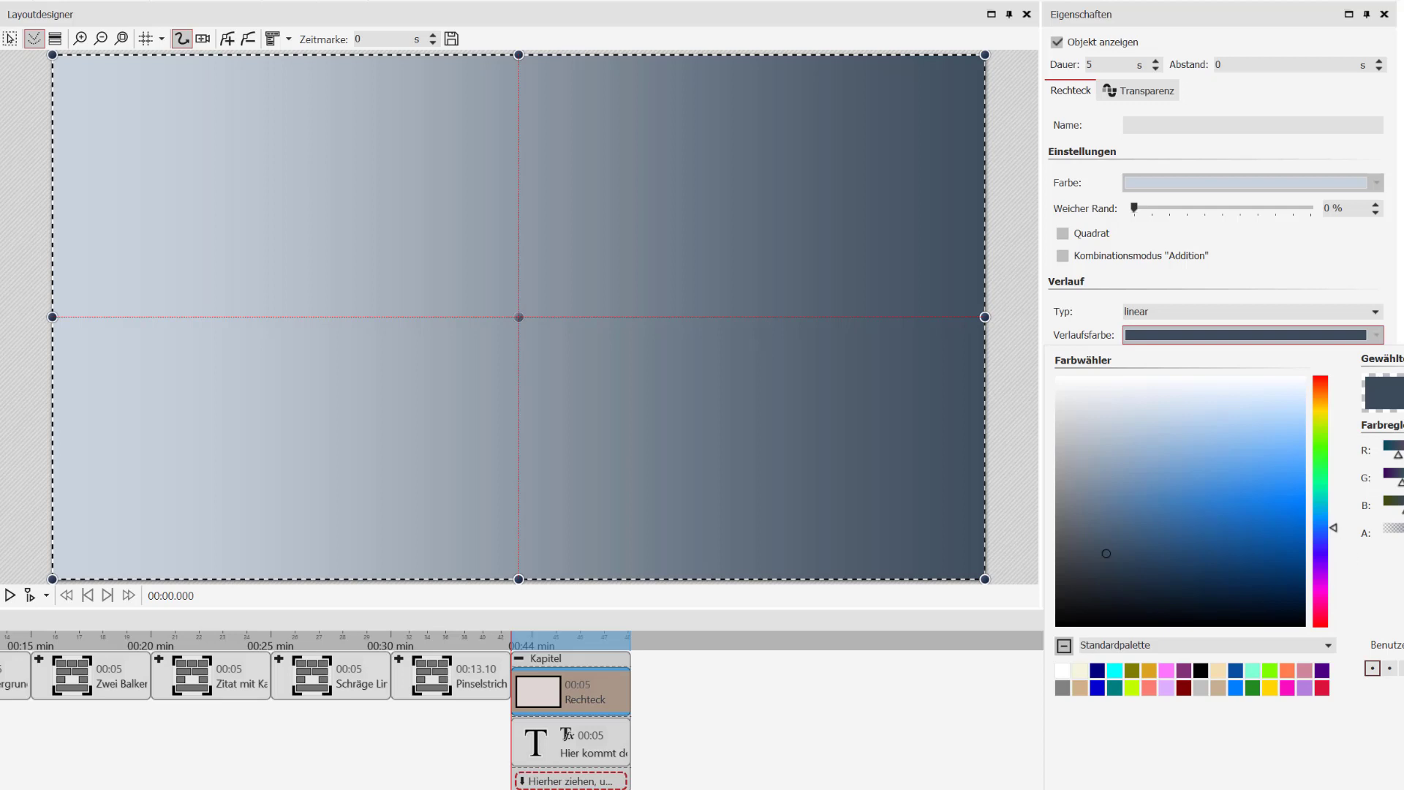
left_click_drag(1106, 554, 1105, 464)
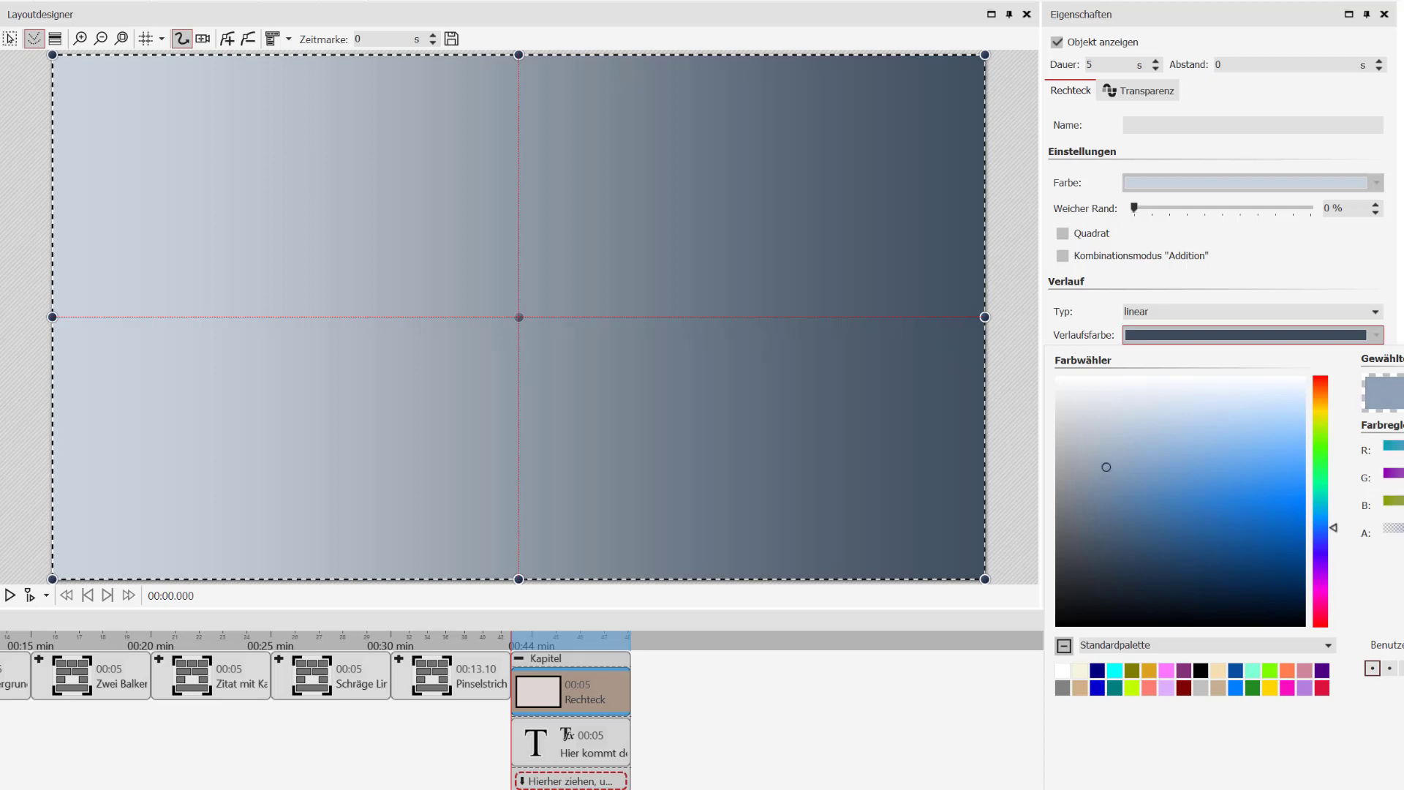
left_click_drag(1186, 359, 1219, 360)
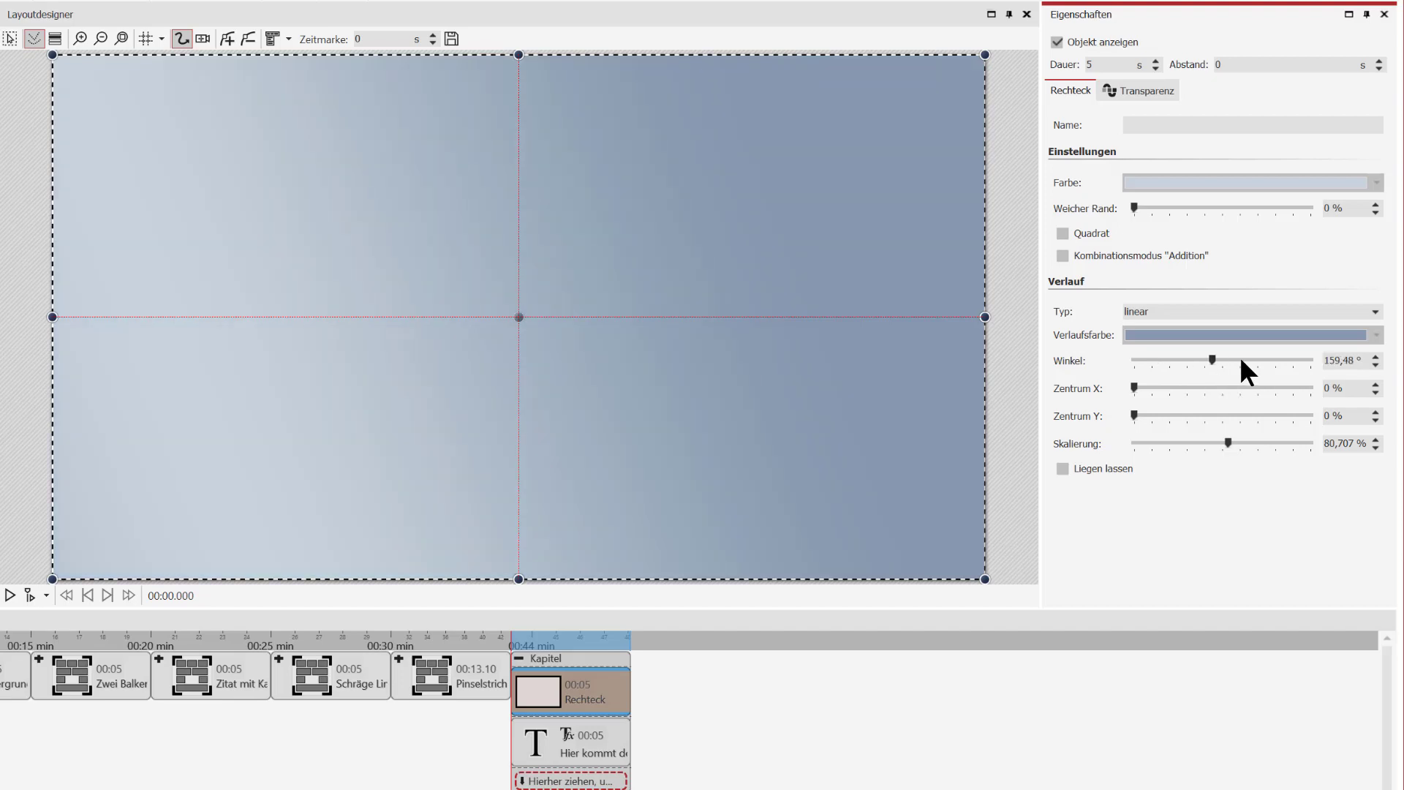
Extend the duration of the rectangle and the text together to 9.8 seconds.
left_click(599, 751)
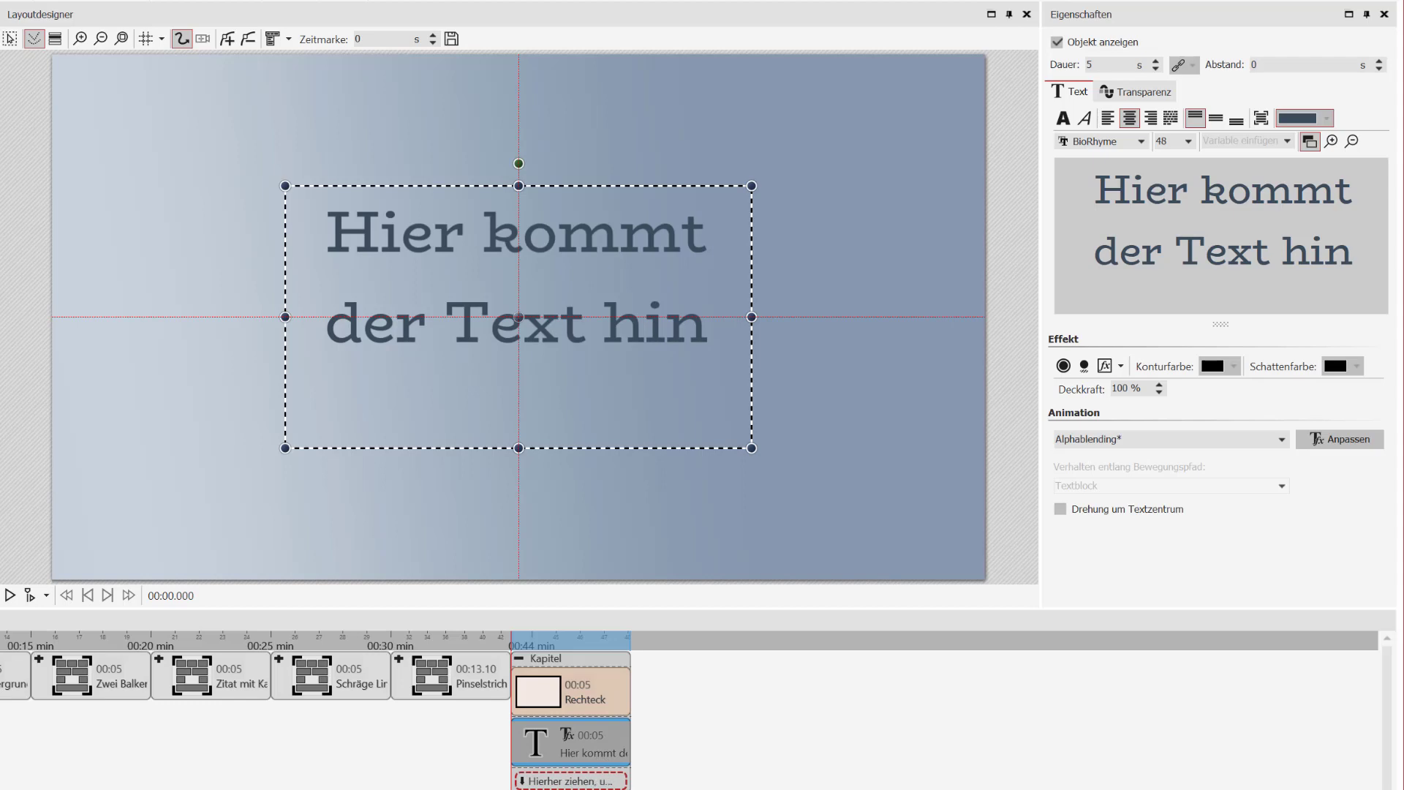
left_click(618, 699)
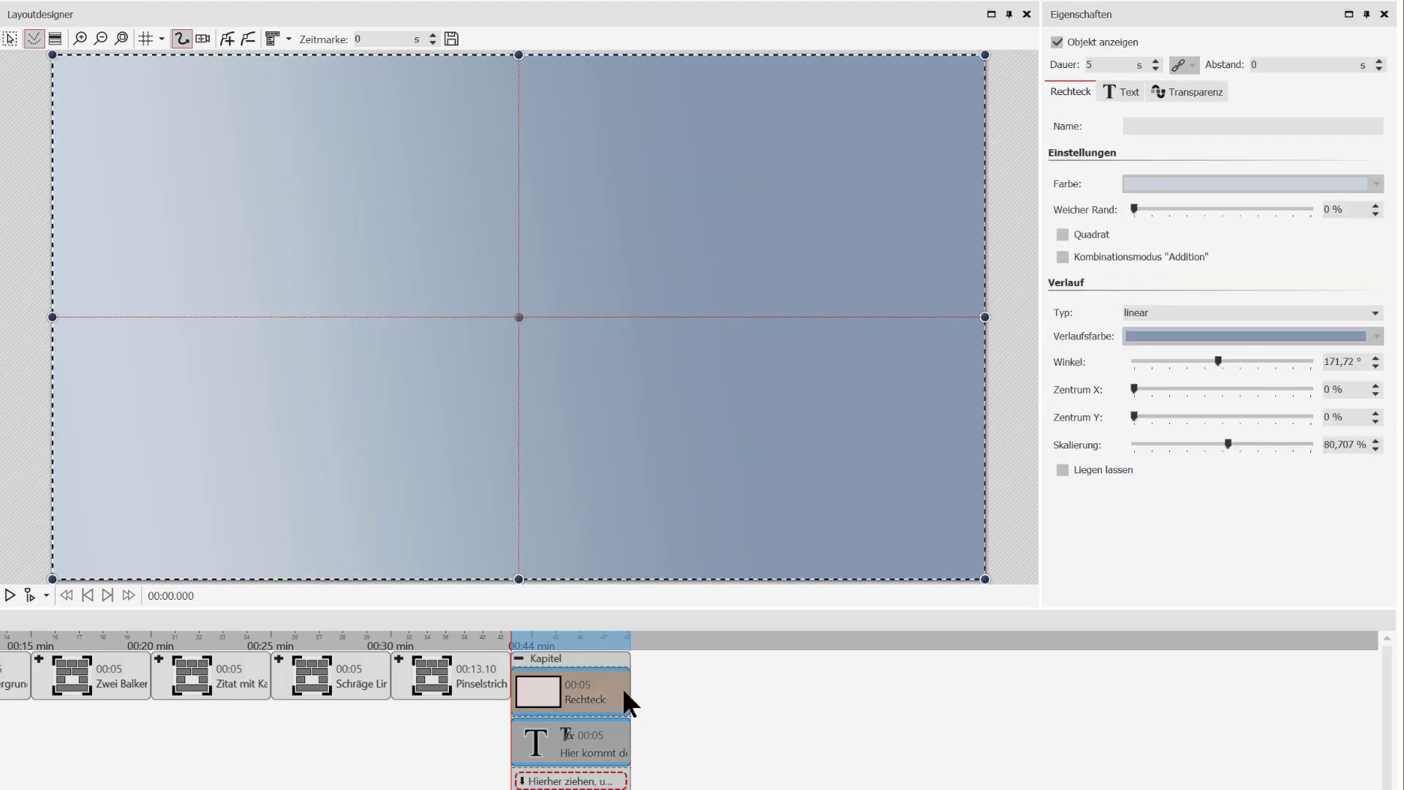
left_click_drag(630, 690, 745, 690)
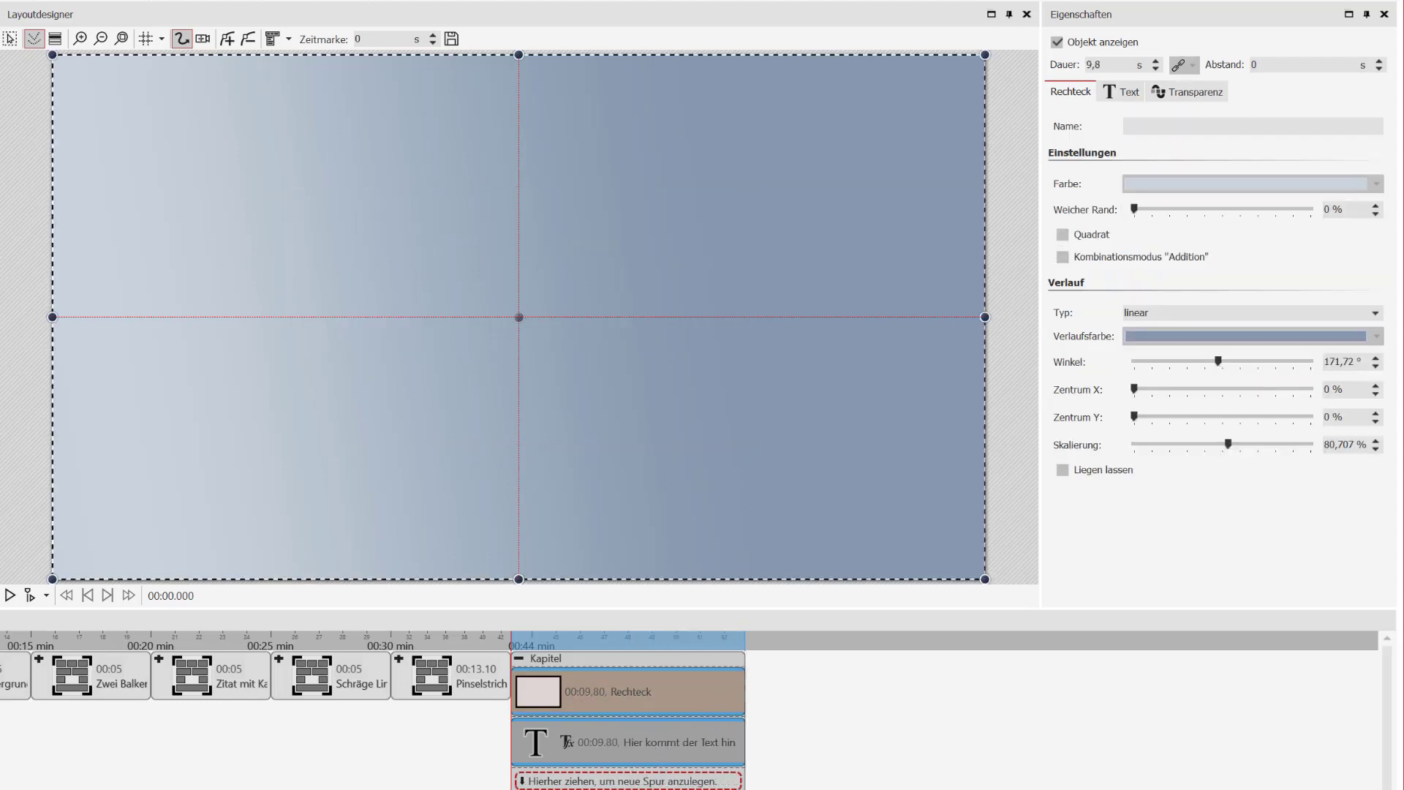
left_click(567, 657)
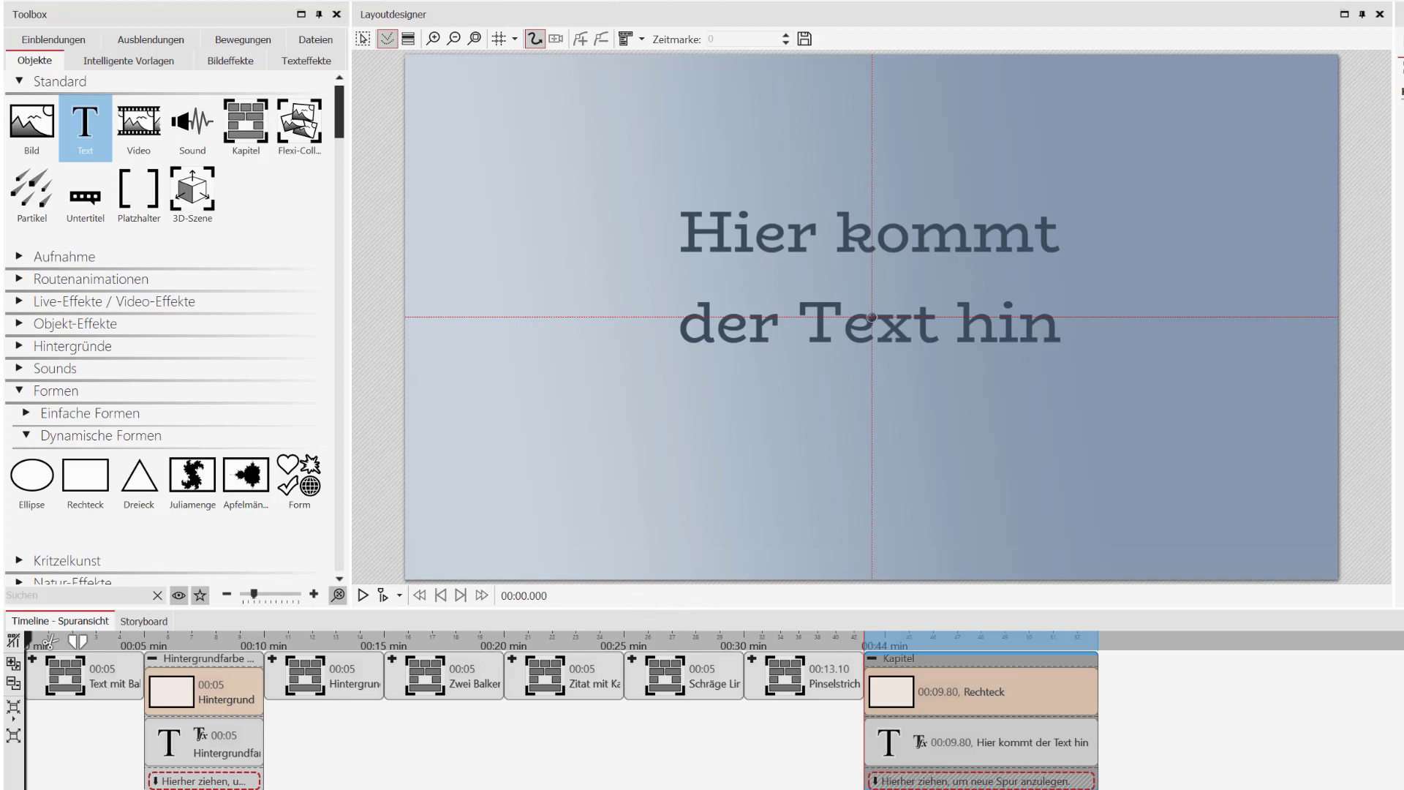
Expand the "Text mit Balken" chapter and preview its text bar animation for about four seconds.
left_click(31, 657)
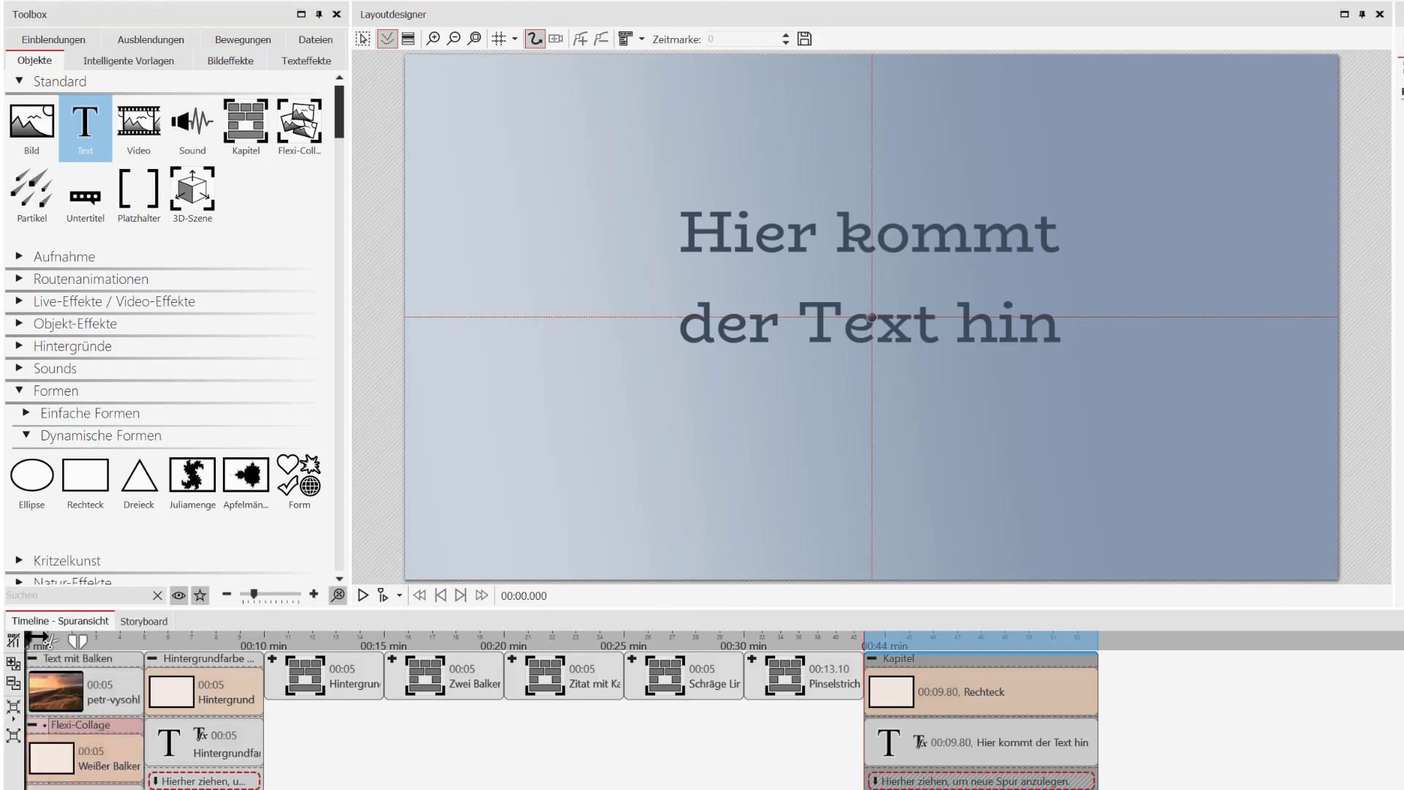
left_click(363, 595)
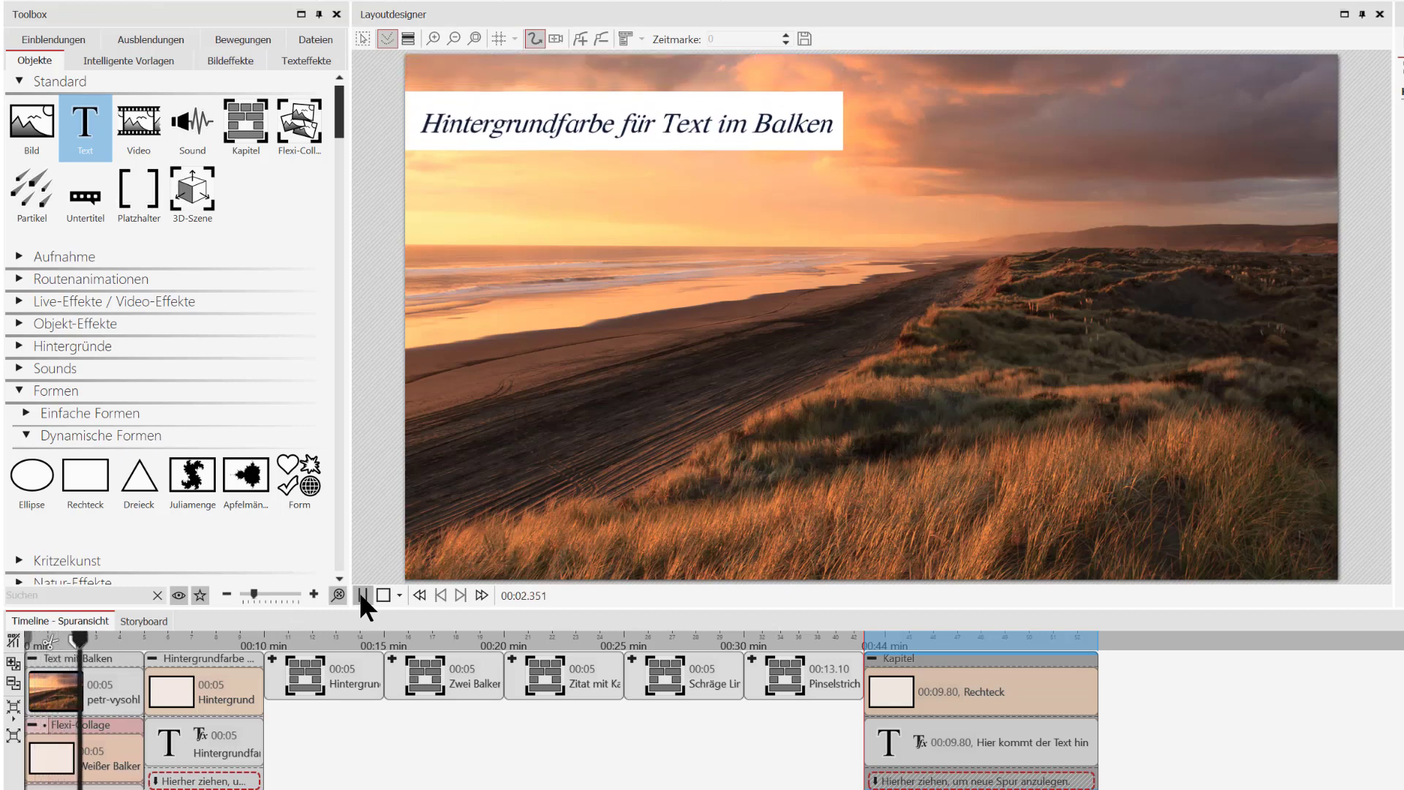
left_click(363, 595)
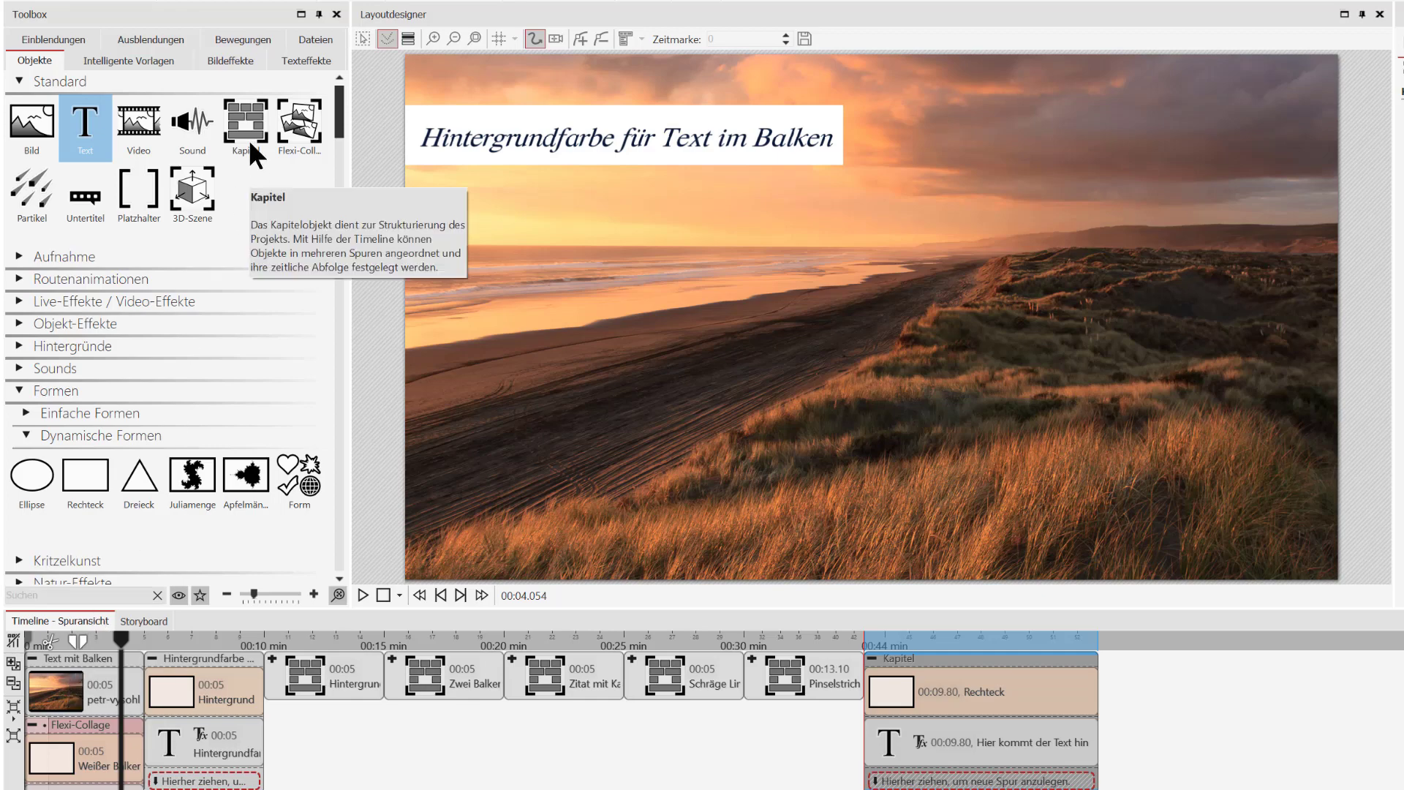
Append another chapter at the timeline's end and copy the beach photo from the "Text mit Balken" chapter into it.
left_click(240, 117)
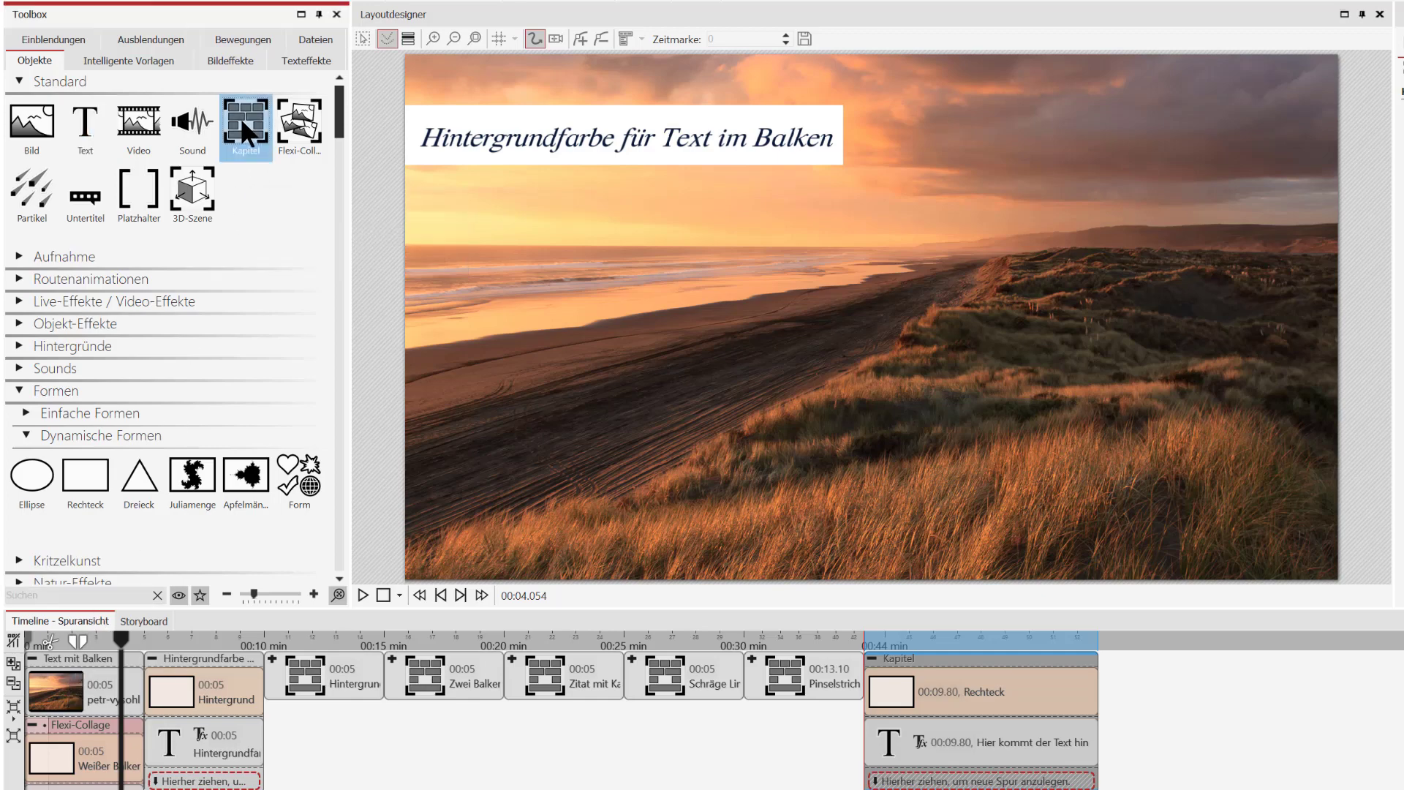
left_click(1285, 736)
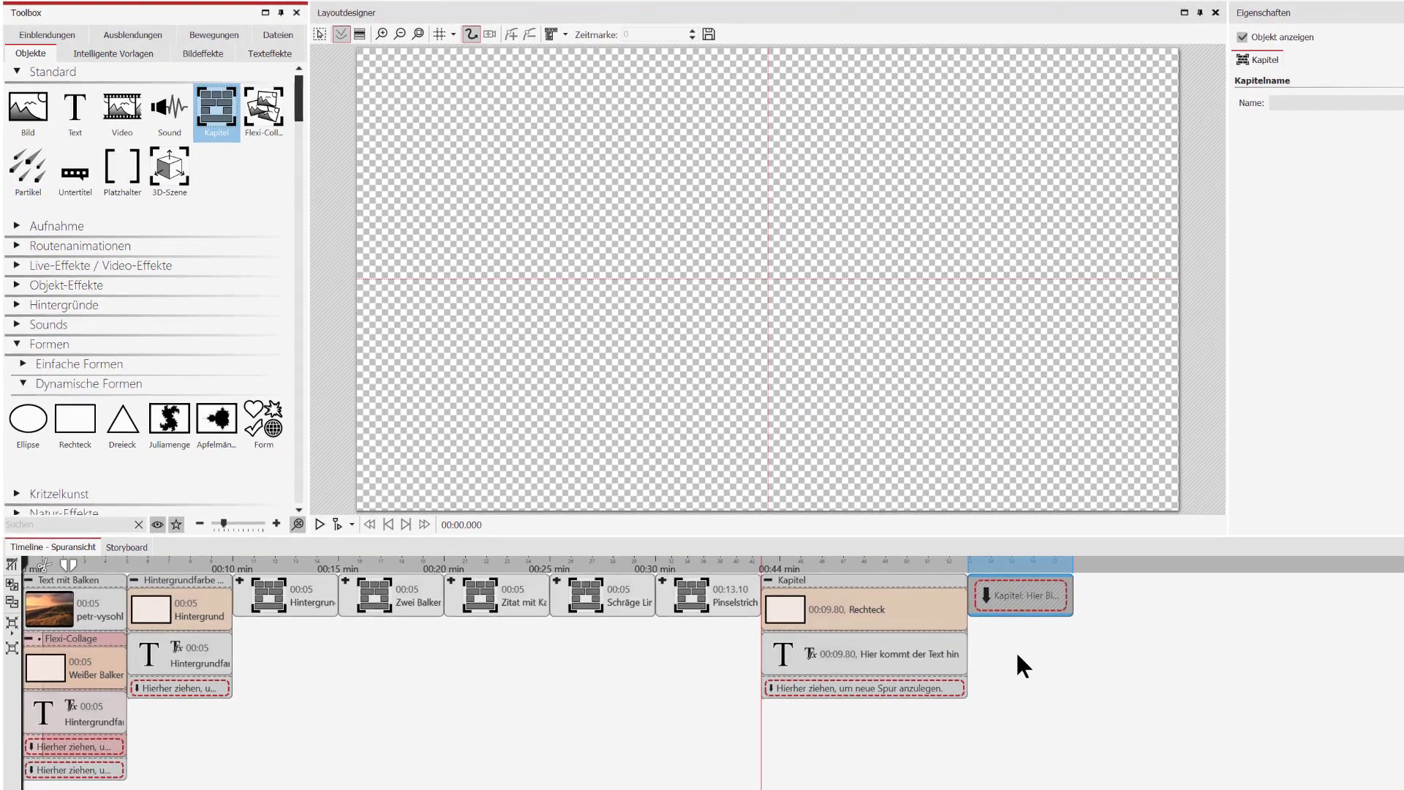
left_click(102, 608)
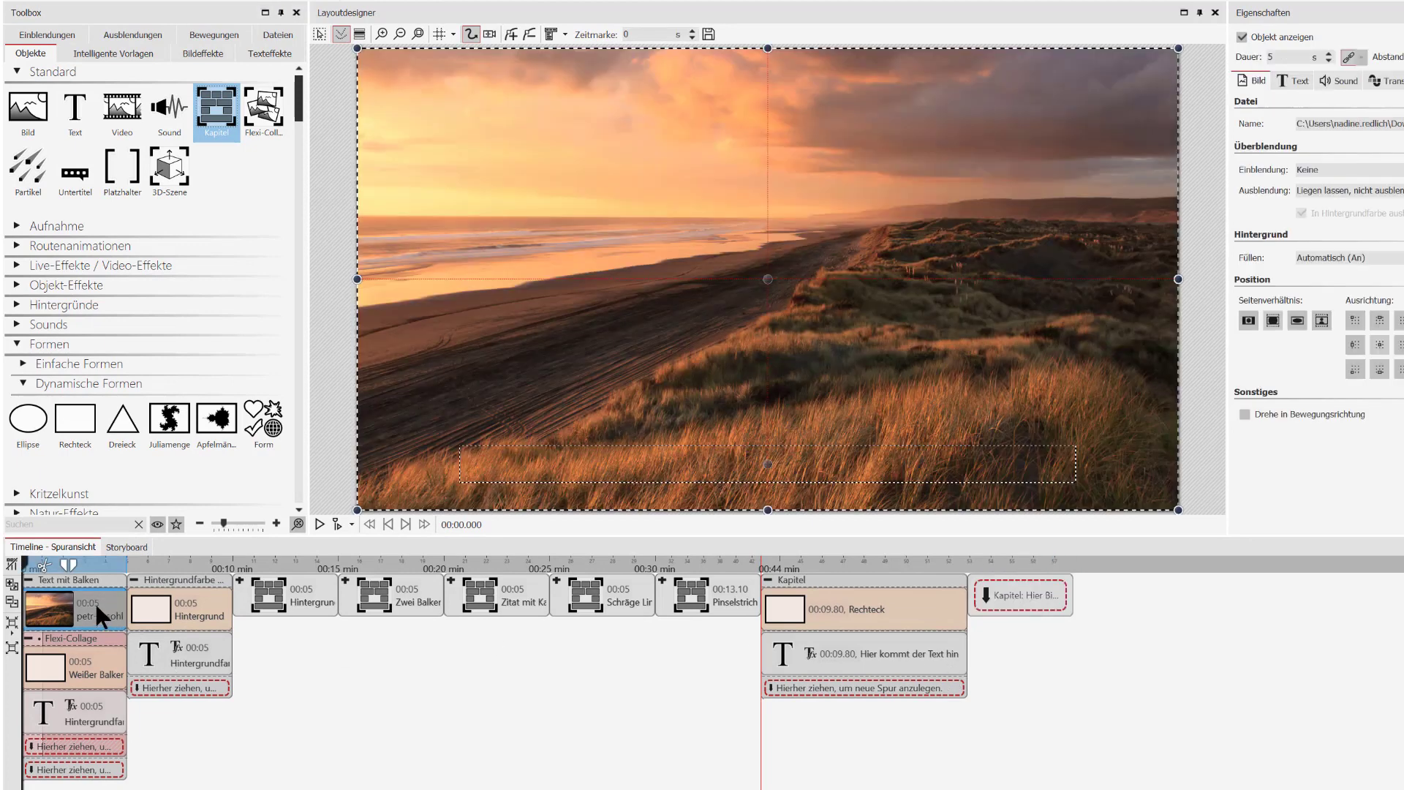
left_click_drag(95, 602, 1029, 600)
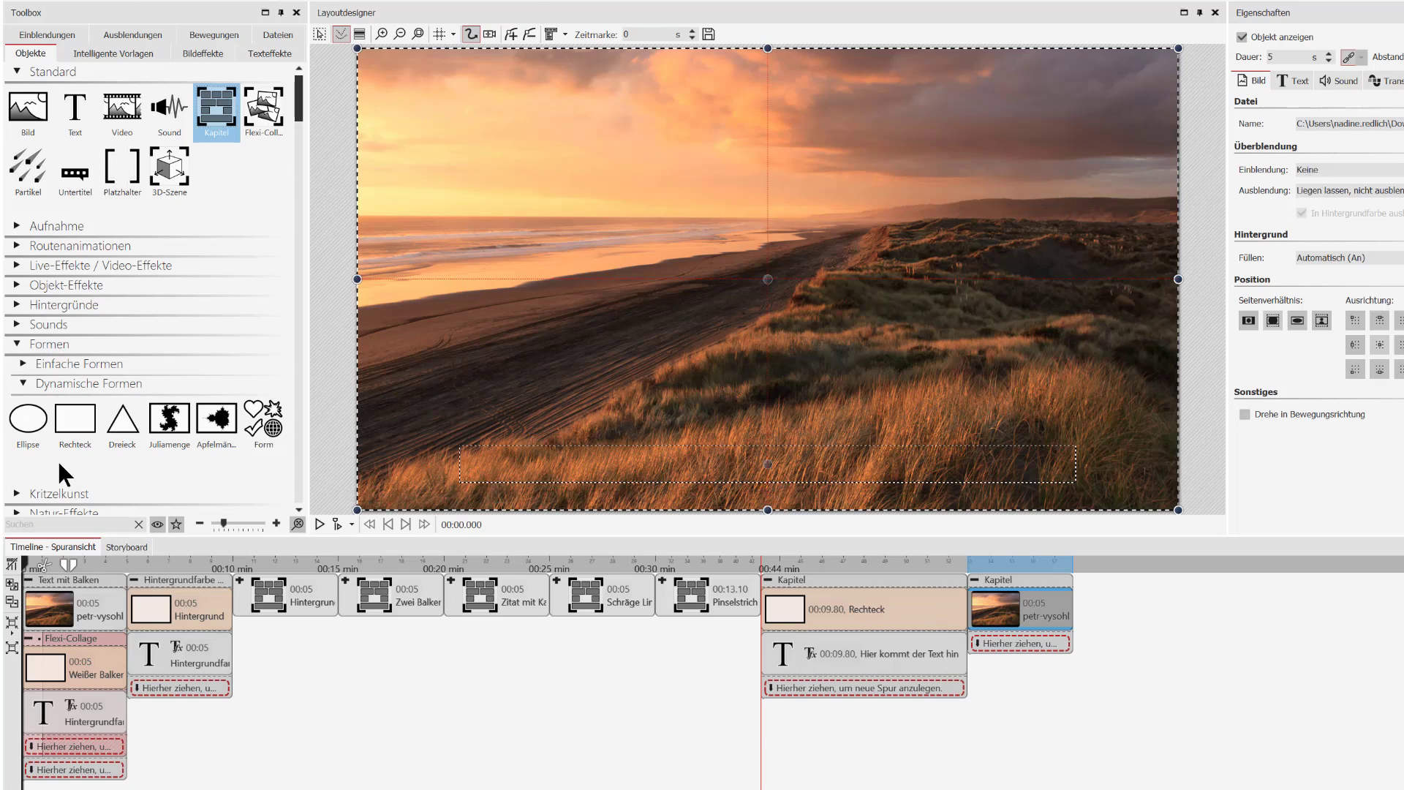
Place a dynamic rectangle on a new track under the beach photo, offset about 1.76 s from the chapter's start.
left_click(70, 417)
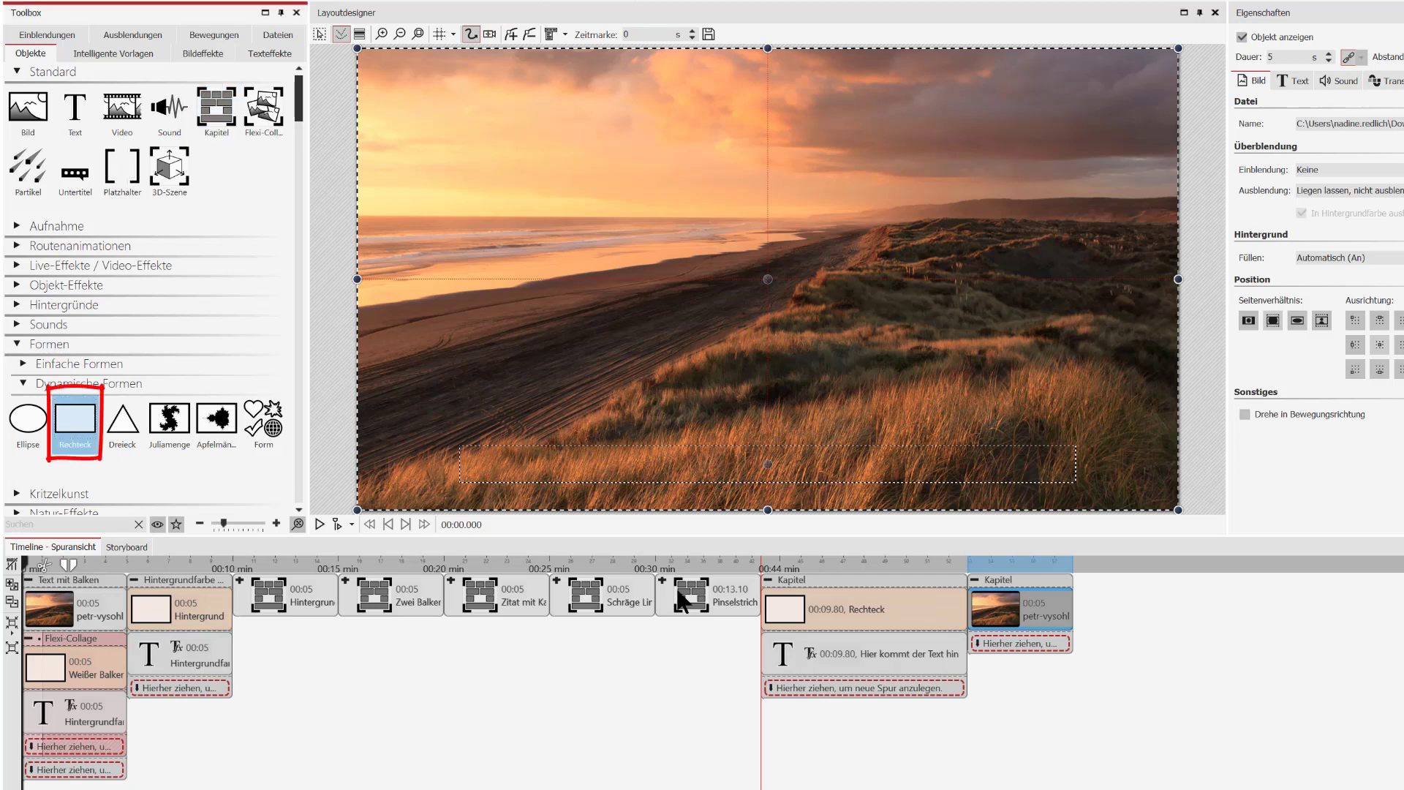
left_click_drag(680, 600, 1003, 642)
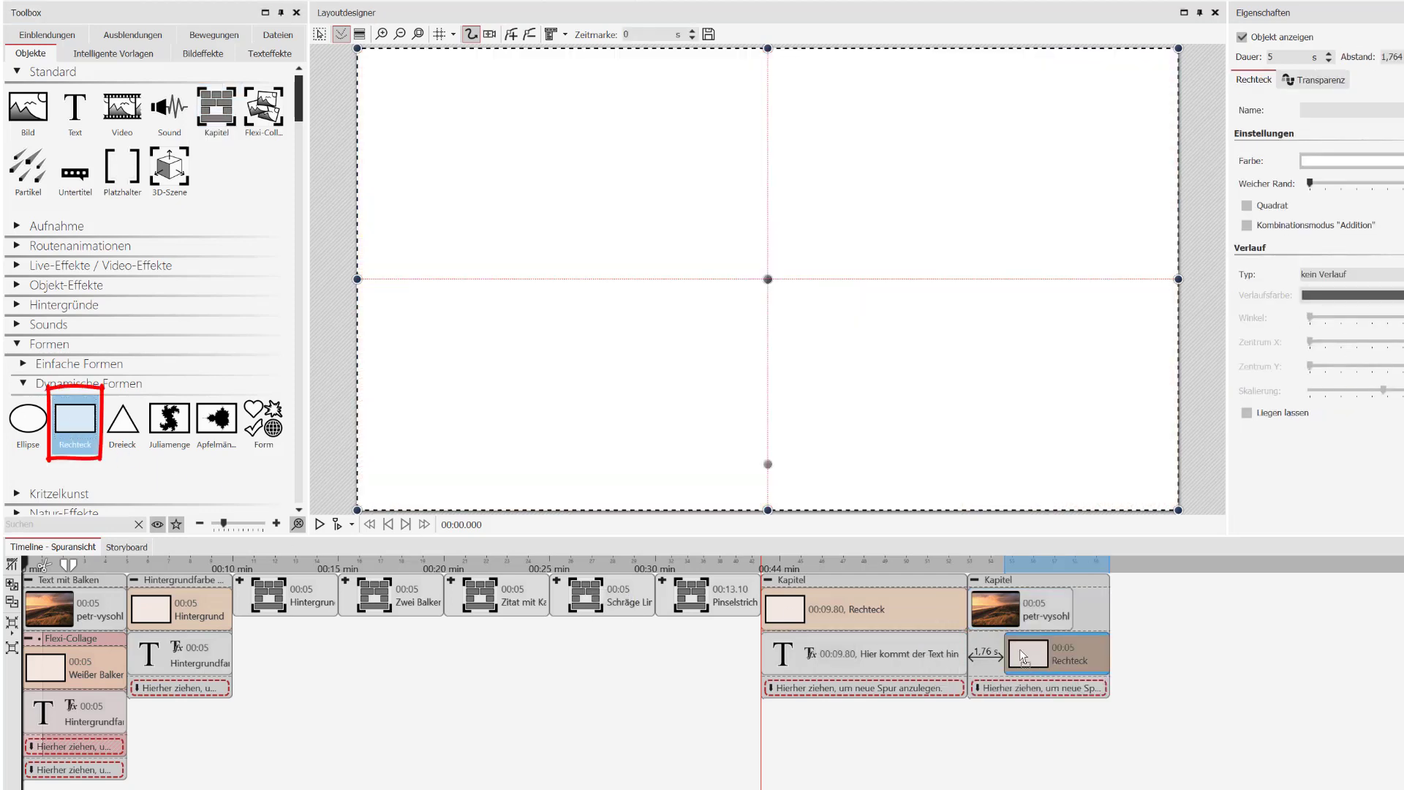
Shrink the rectangle to a narrow bar at the photo's upper left and fit a pasted copy of the text "Hier kommt der Text hin" onto it.
left_click_drag(768, 509, 732, 136)
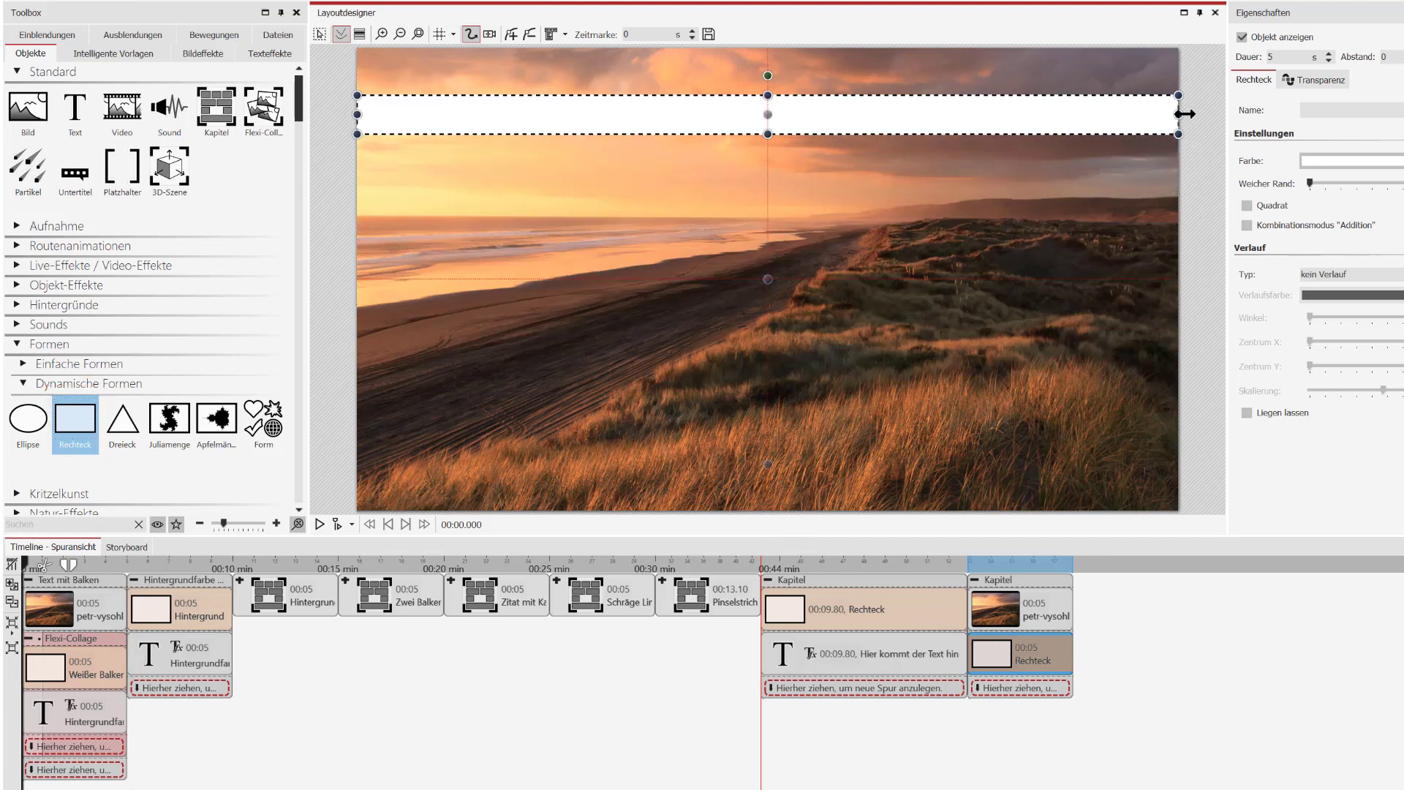
left_click_drag(1179, 115, 699, 114)
key("ctrl+v")
left_click_drag(767, 399, 784, 216)
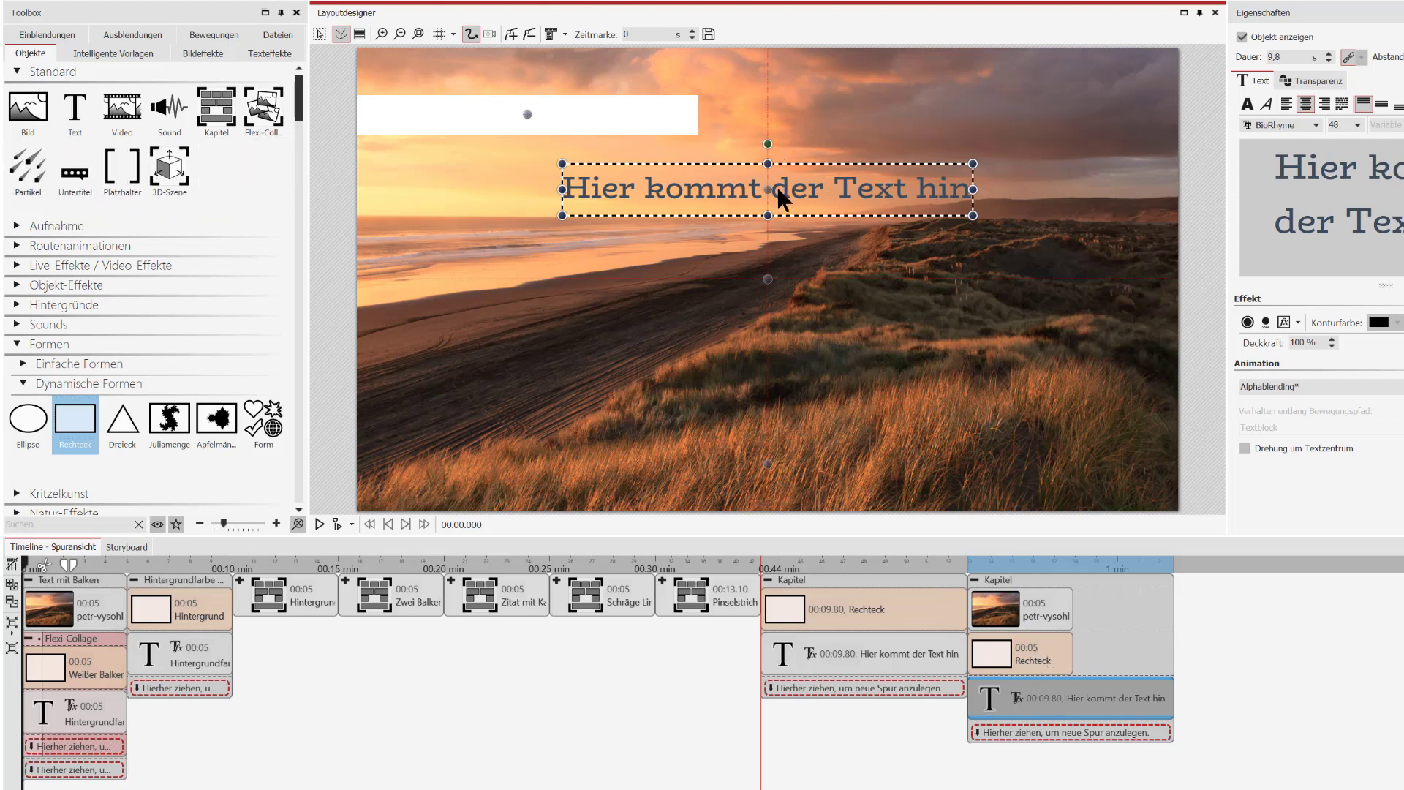
left_click_drag(778, 188, 578, 114)
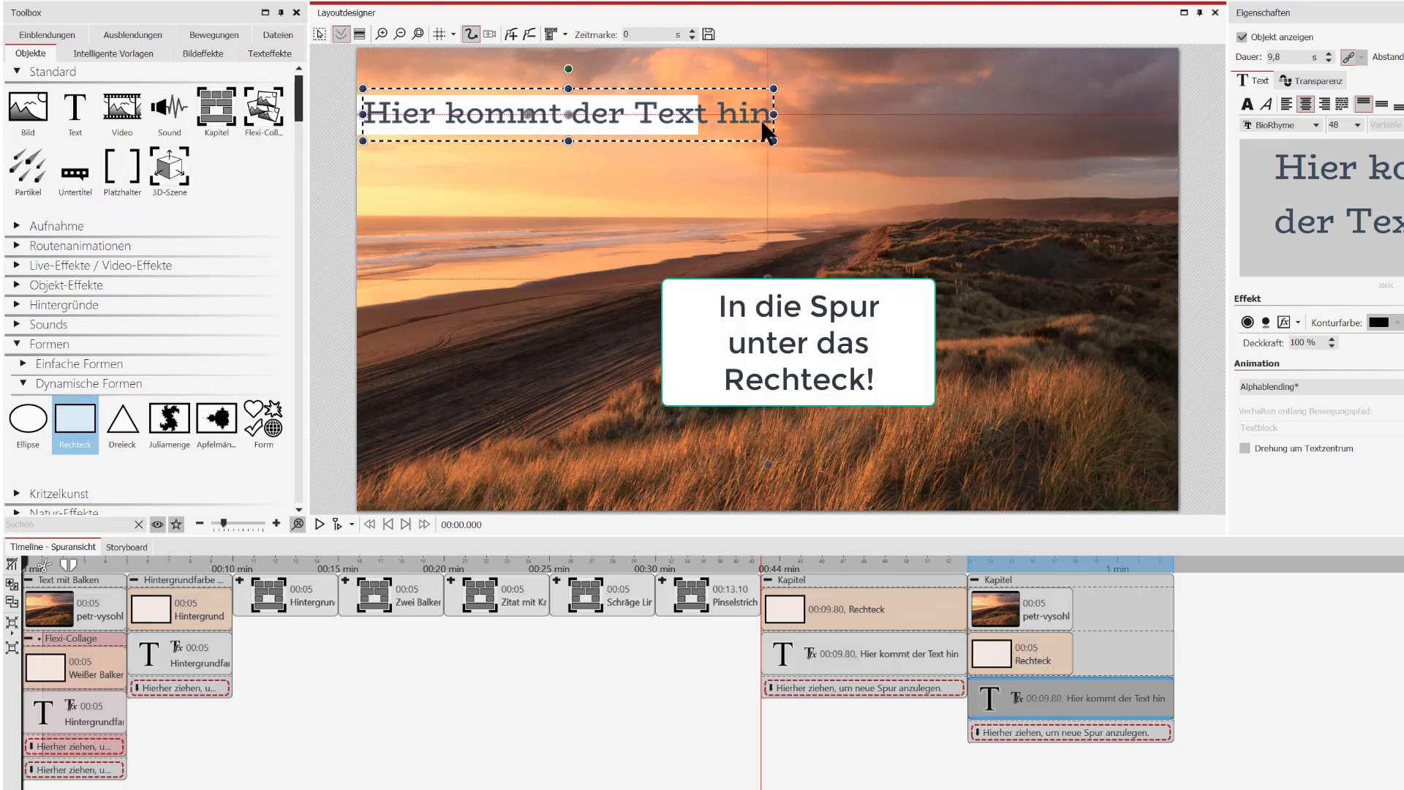
left_click_drag(773, 115, 688, 117)
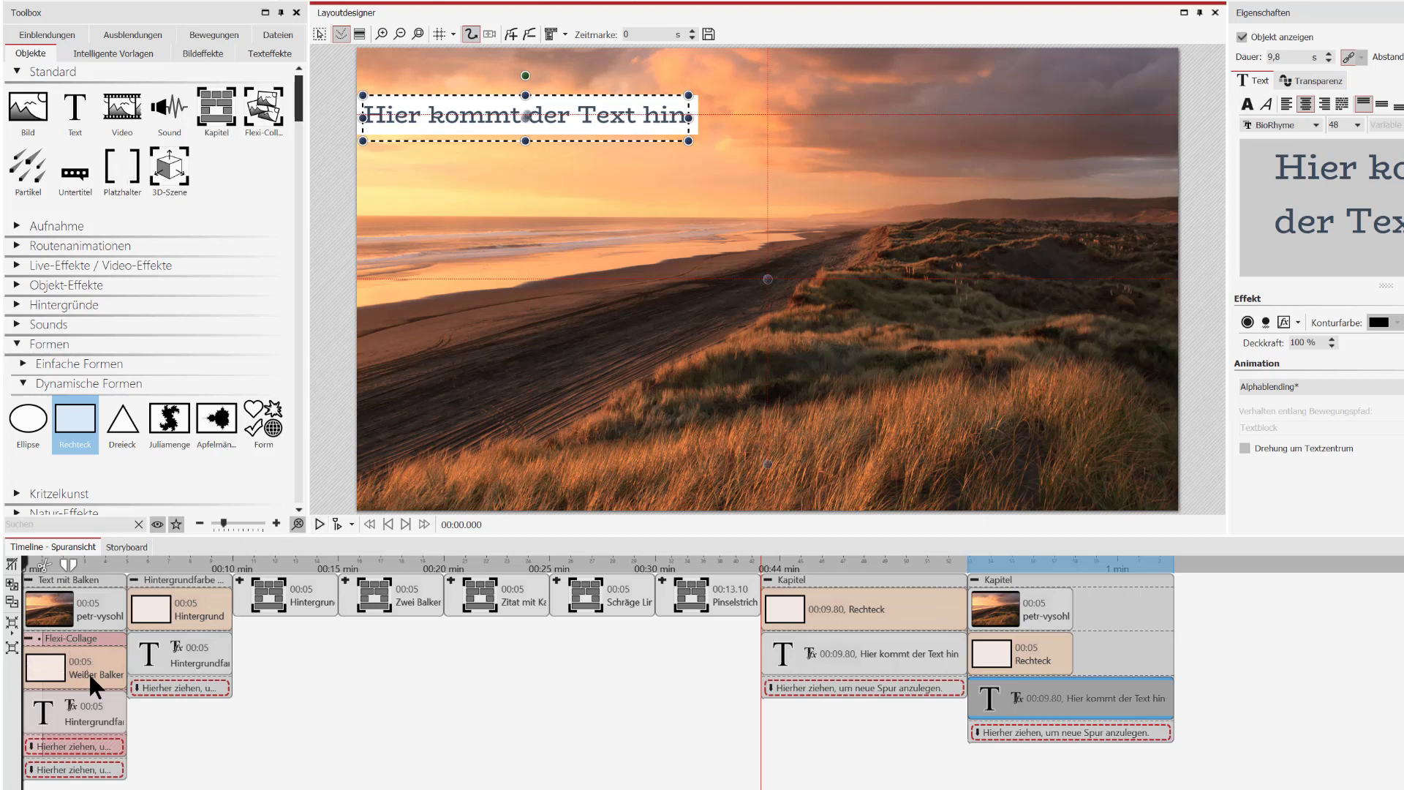
Extend the beach photo and the bar rectangle together to the text's duration of 9.8 seconds.
left_click(1041, 651)
left_click(1046, 594, "ctrl")
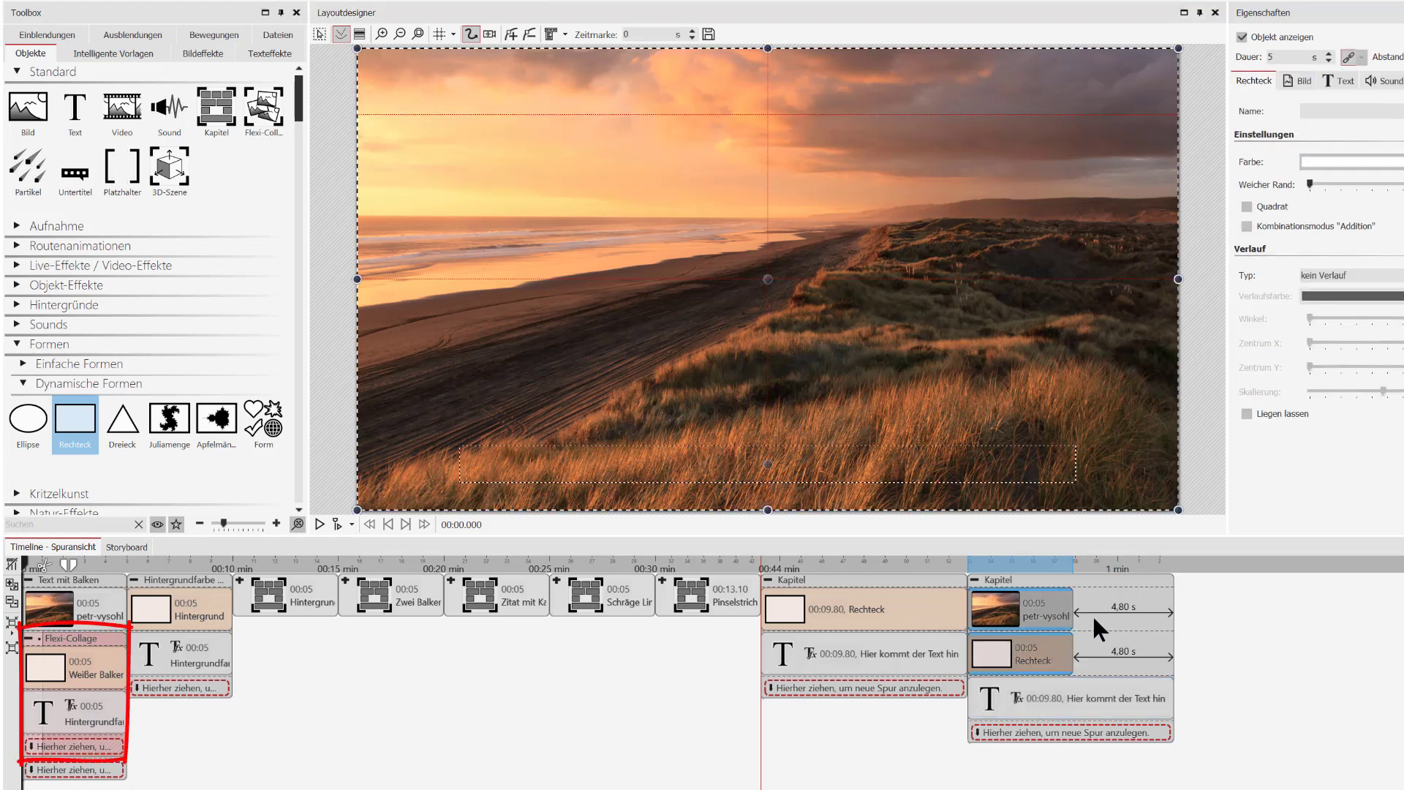
left_click_drag(1068, 608, 1174, 604)
Group the bar rectangle and the text into a Flexi-Collage and put the text on its own track beneath the rectangle.
left_click(1074, 657)
left_click(1061, 701)
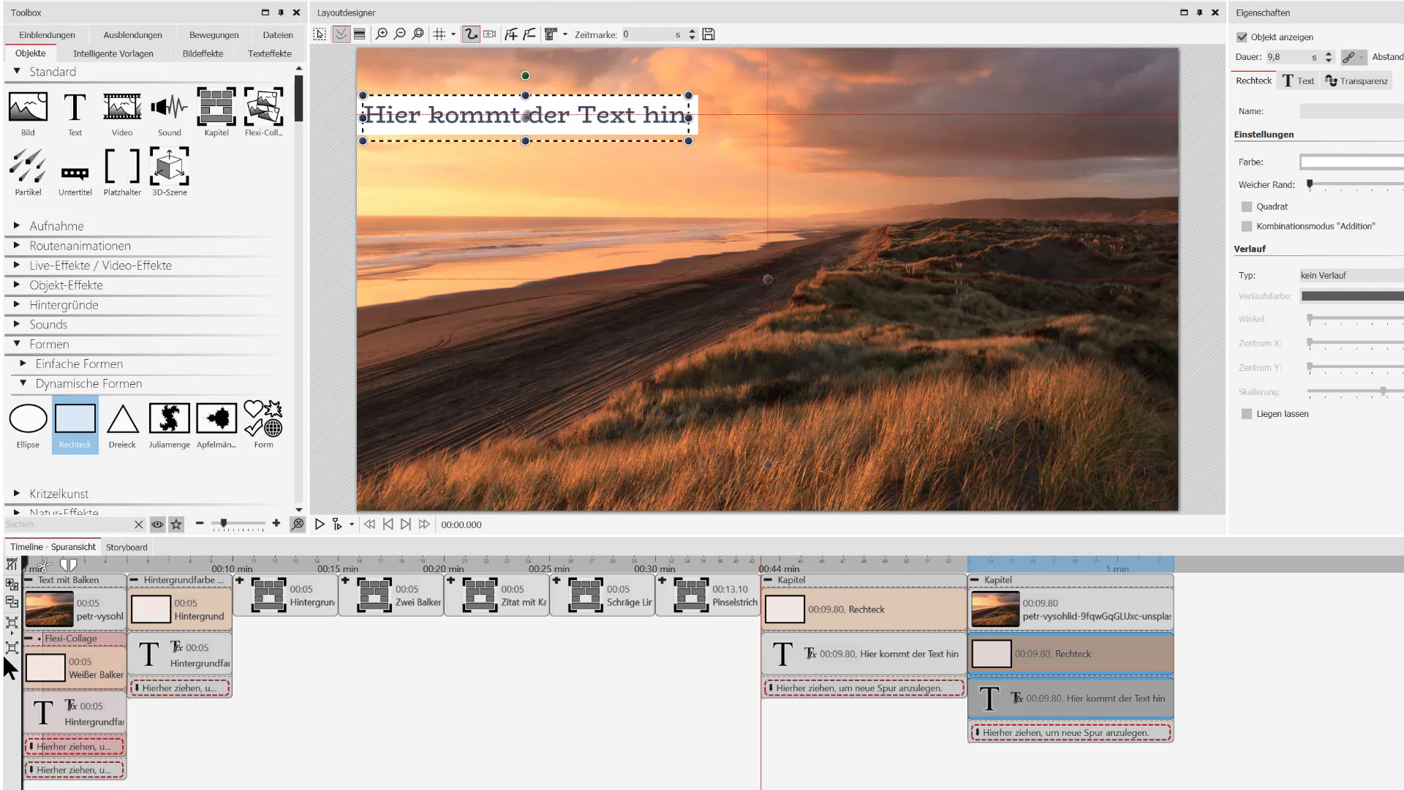
left_click(1050, 650)
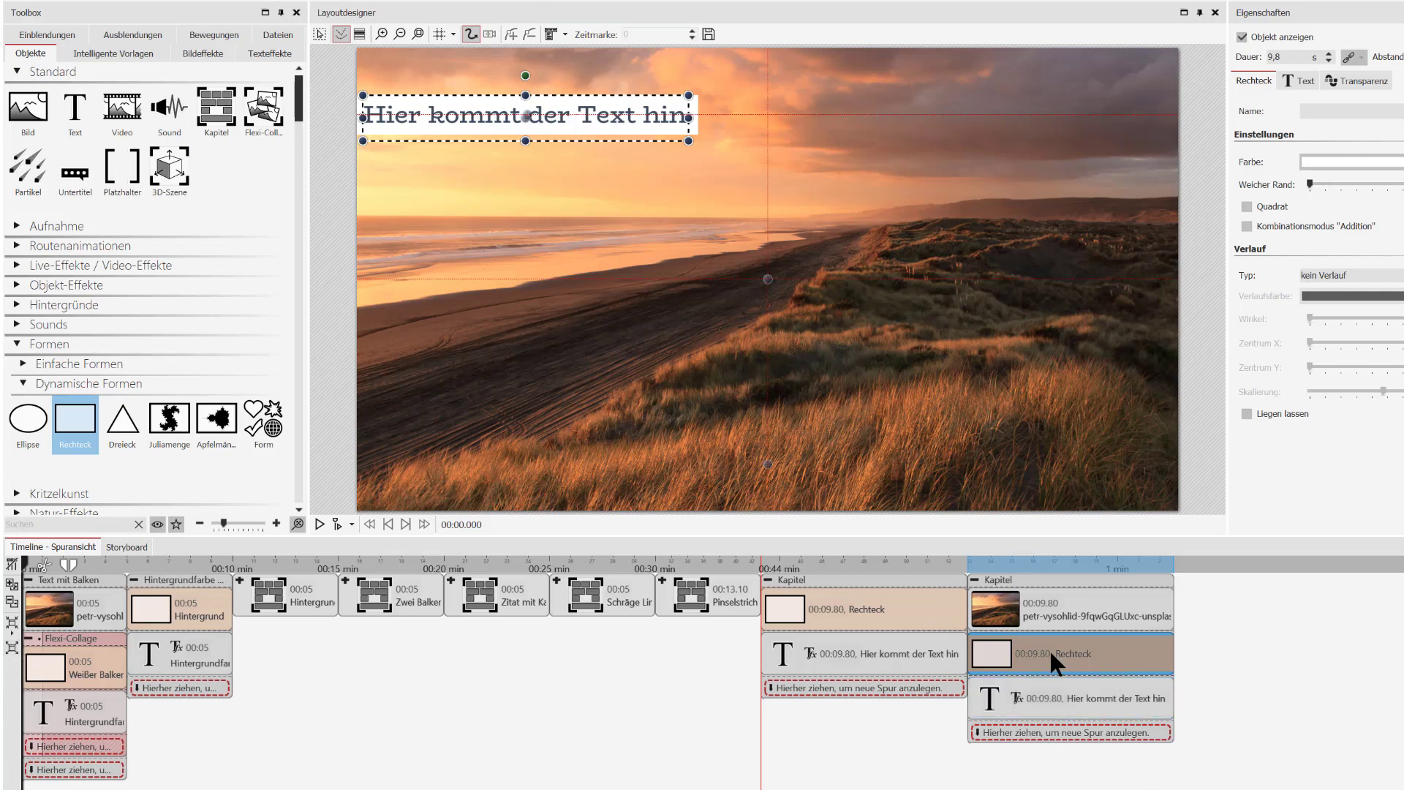
left_click(1029, 699)
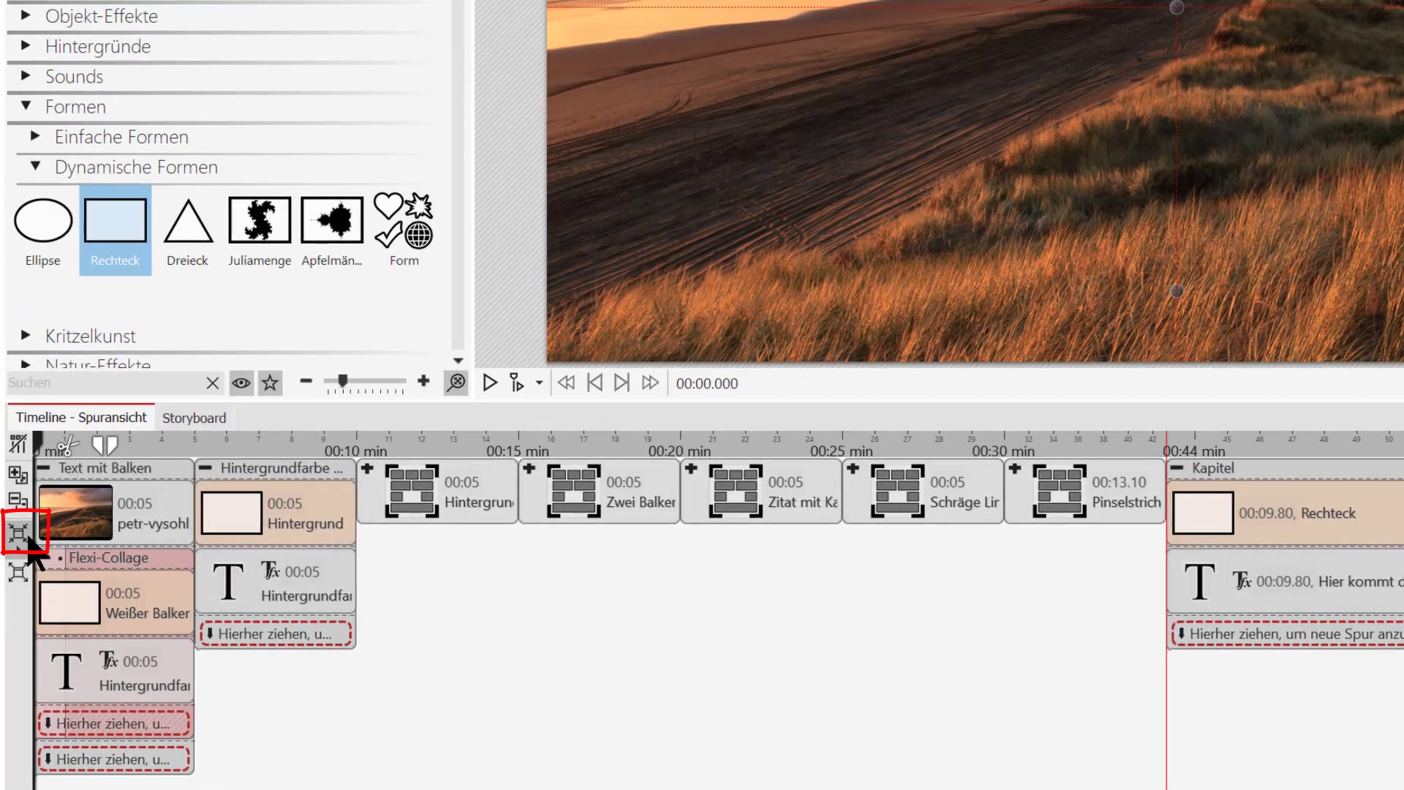
left_click(18, 538)
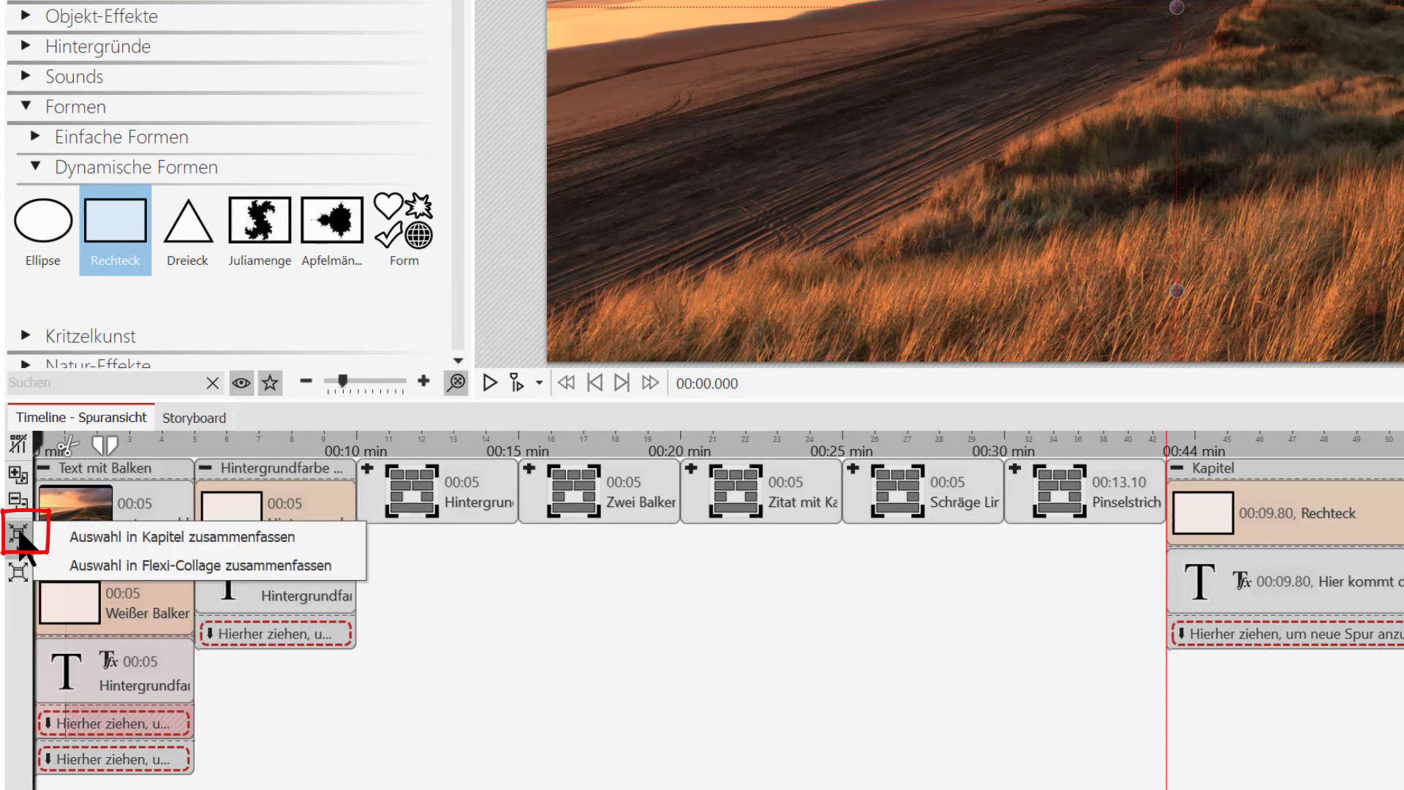
left_click(152, 569)
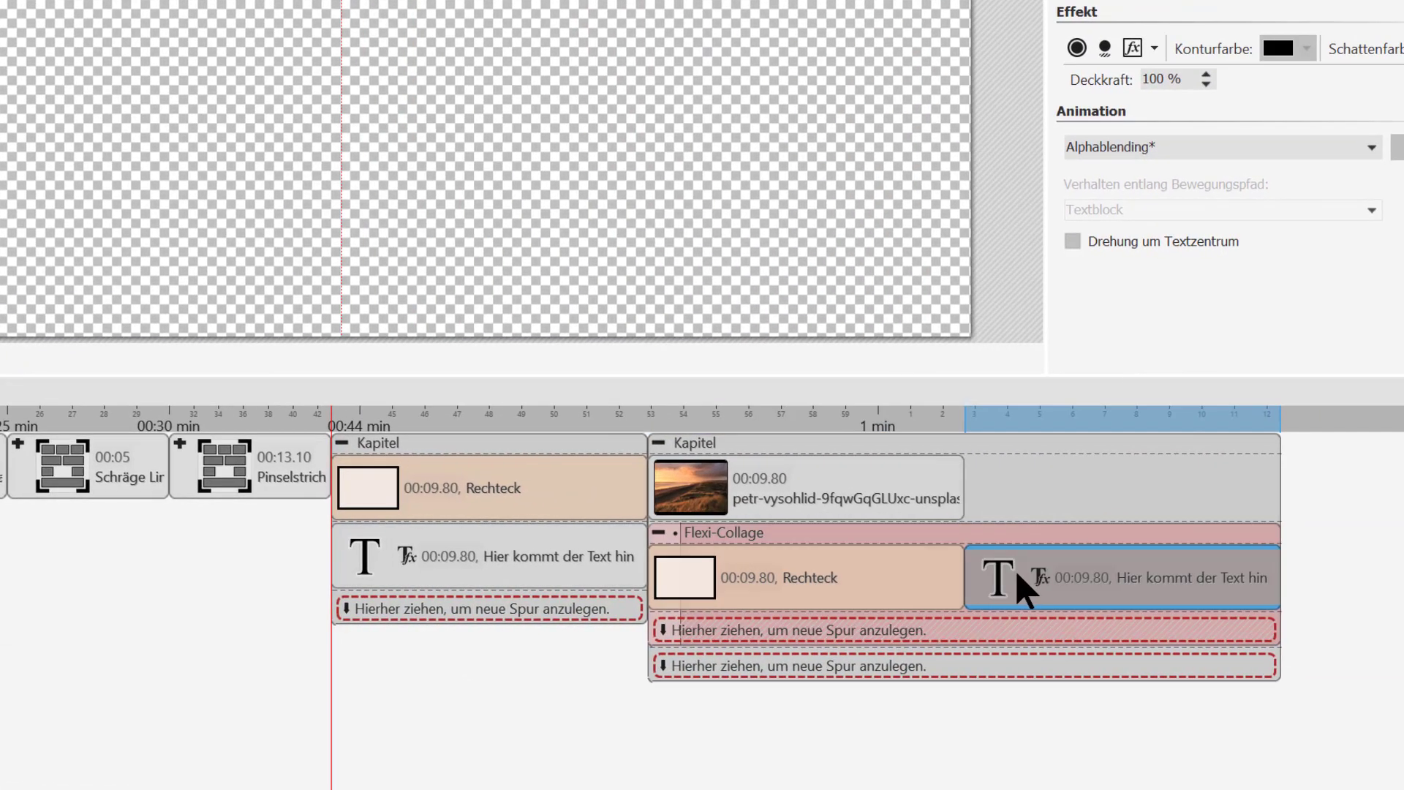
left_click_drag(1024, 580, 758, 627)
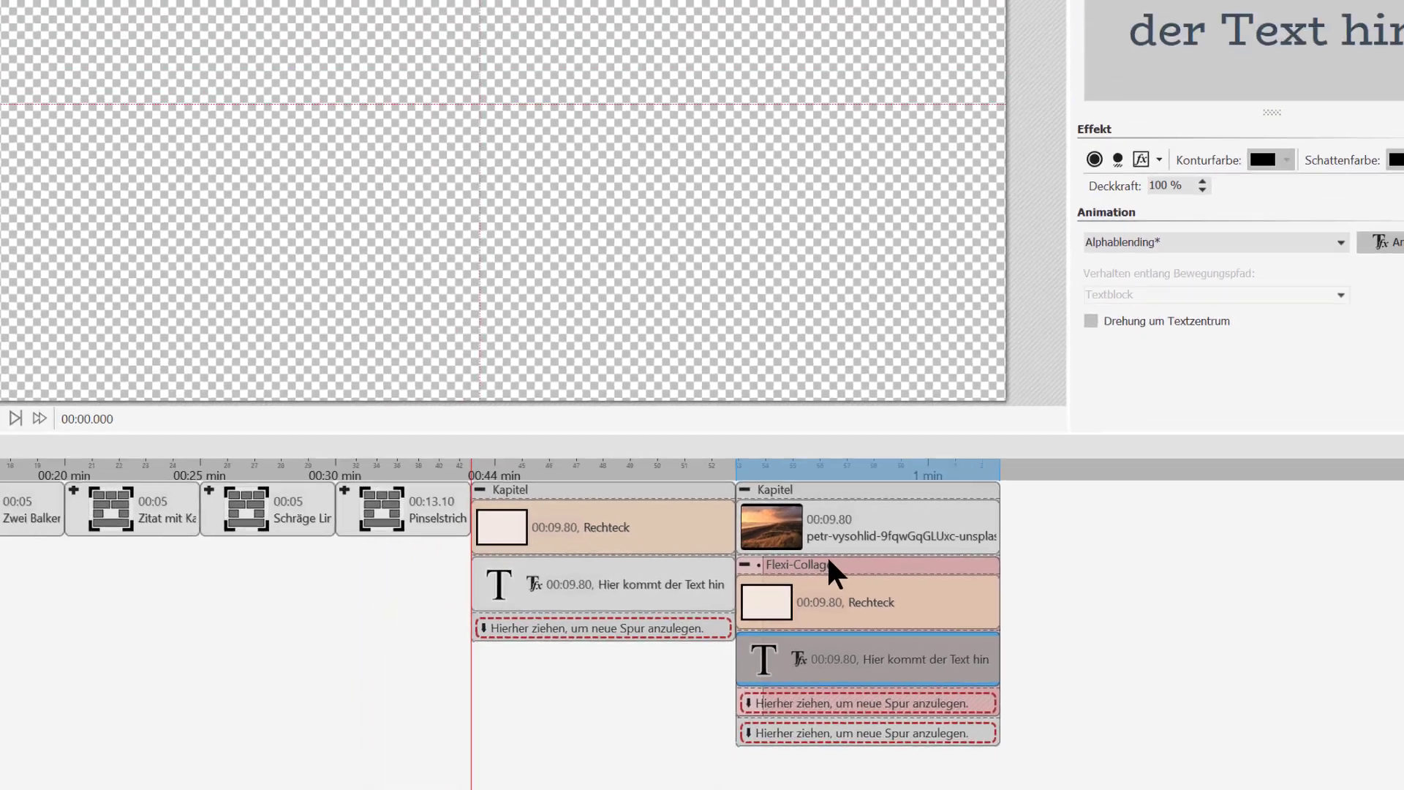
Give the Flexi-Collage the entrance transition "Schieben" and preview the bar sliding in over the photo.
left_click(834, 564)
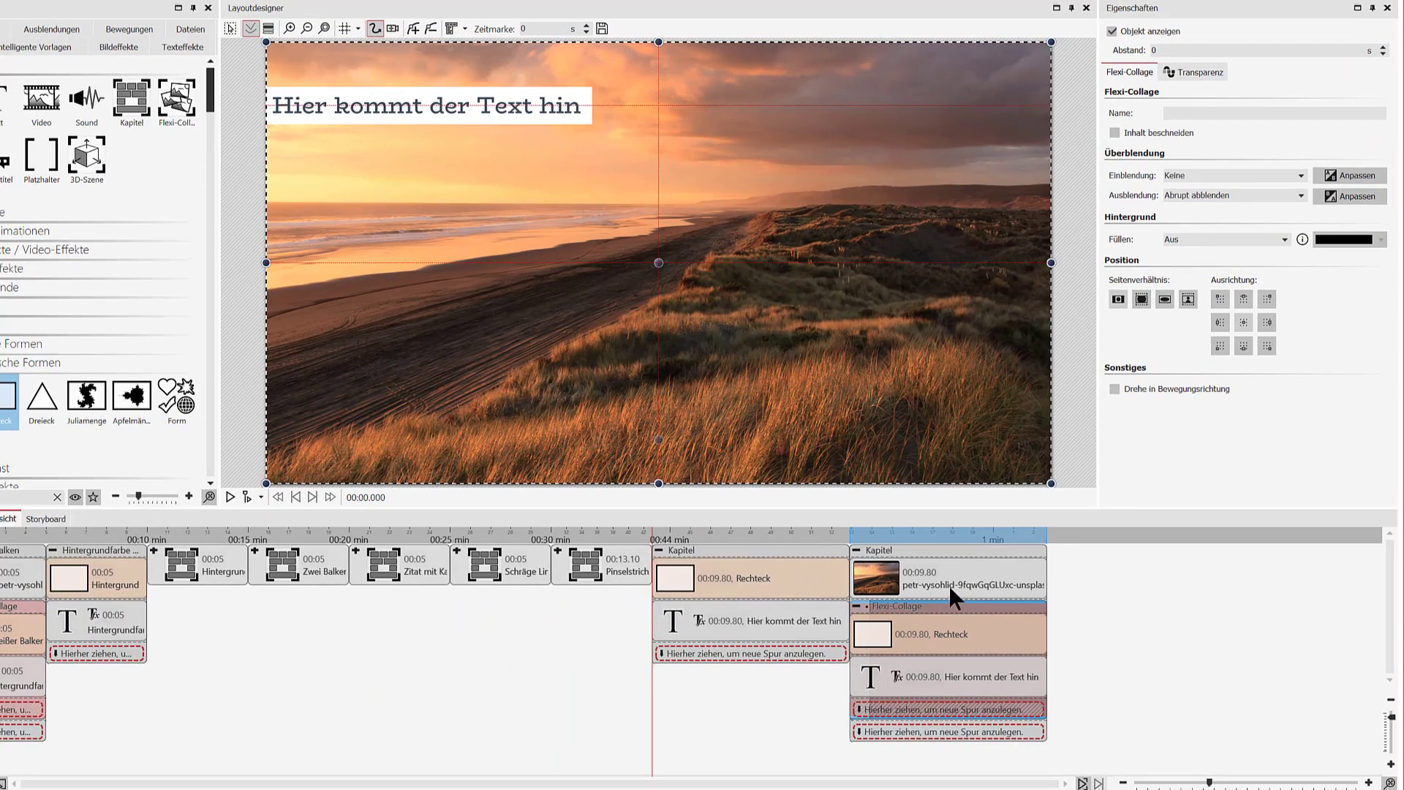
left_click(1336, 178)
left_click(915, 249)
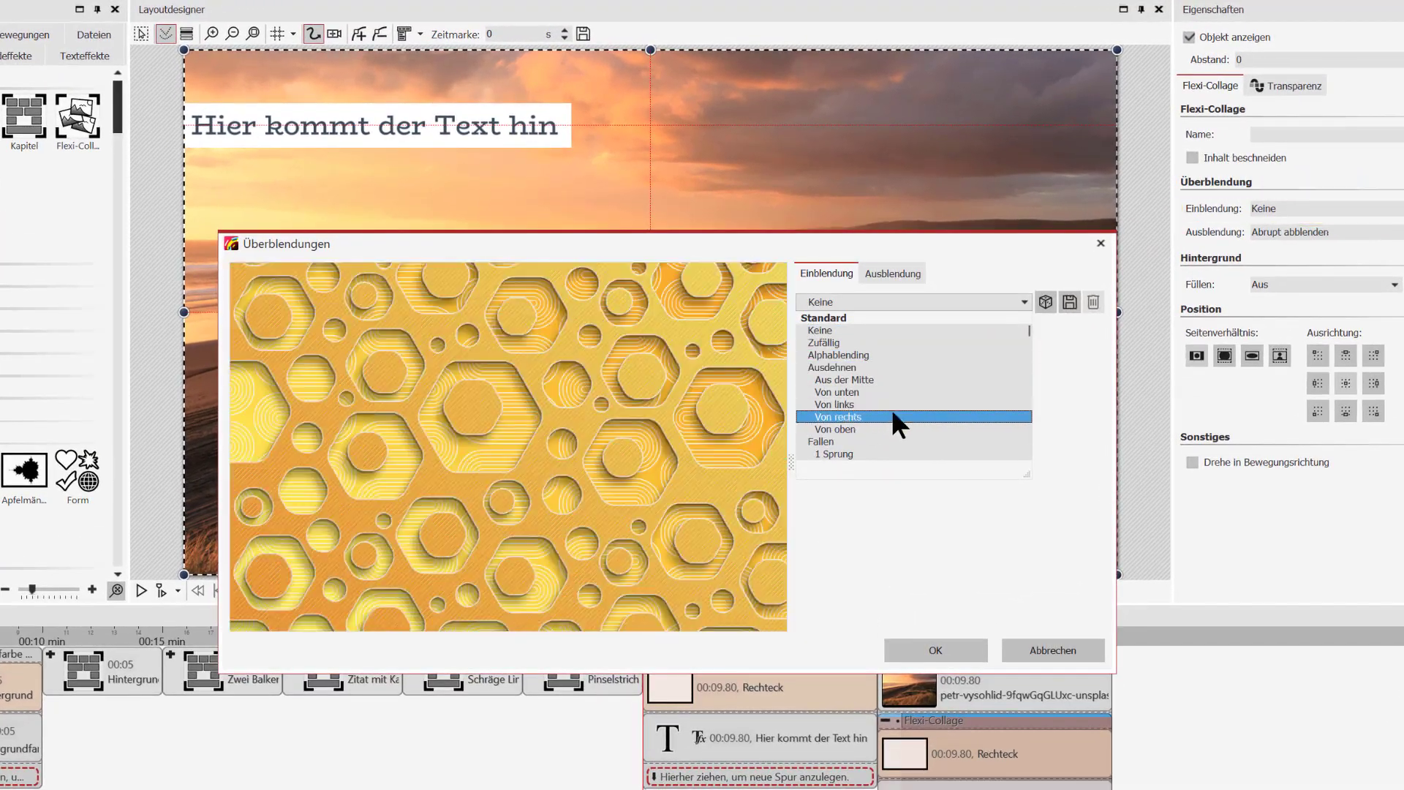
scroll(892, 410, "down", 2)
left_click(822, 430)
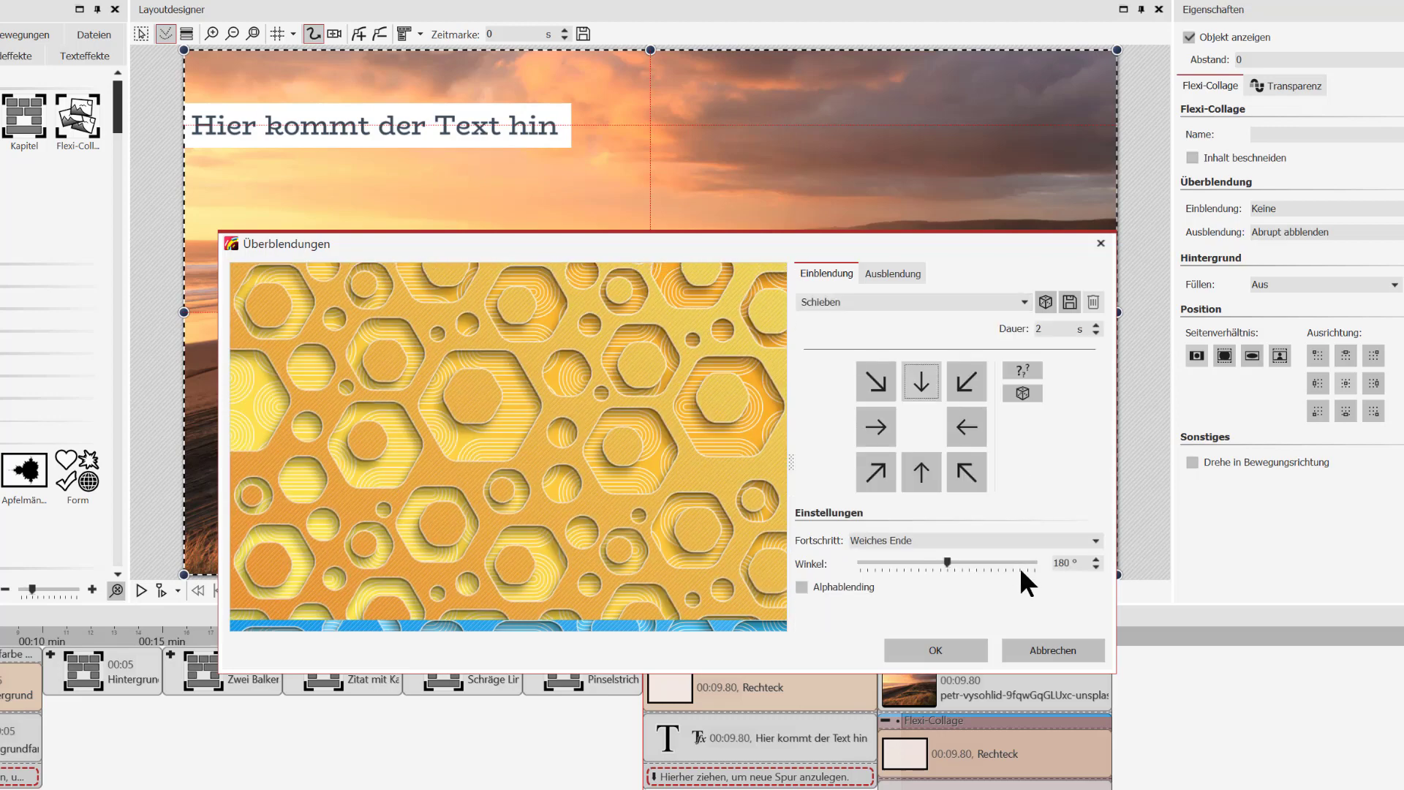
scroll(1053, 329, "down", 1)
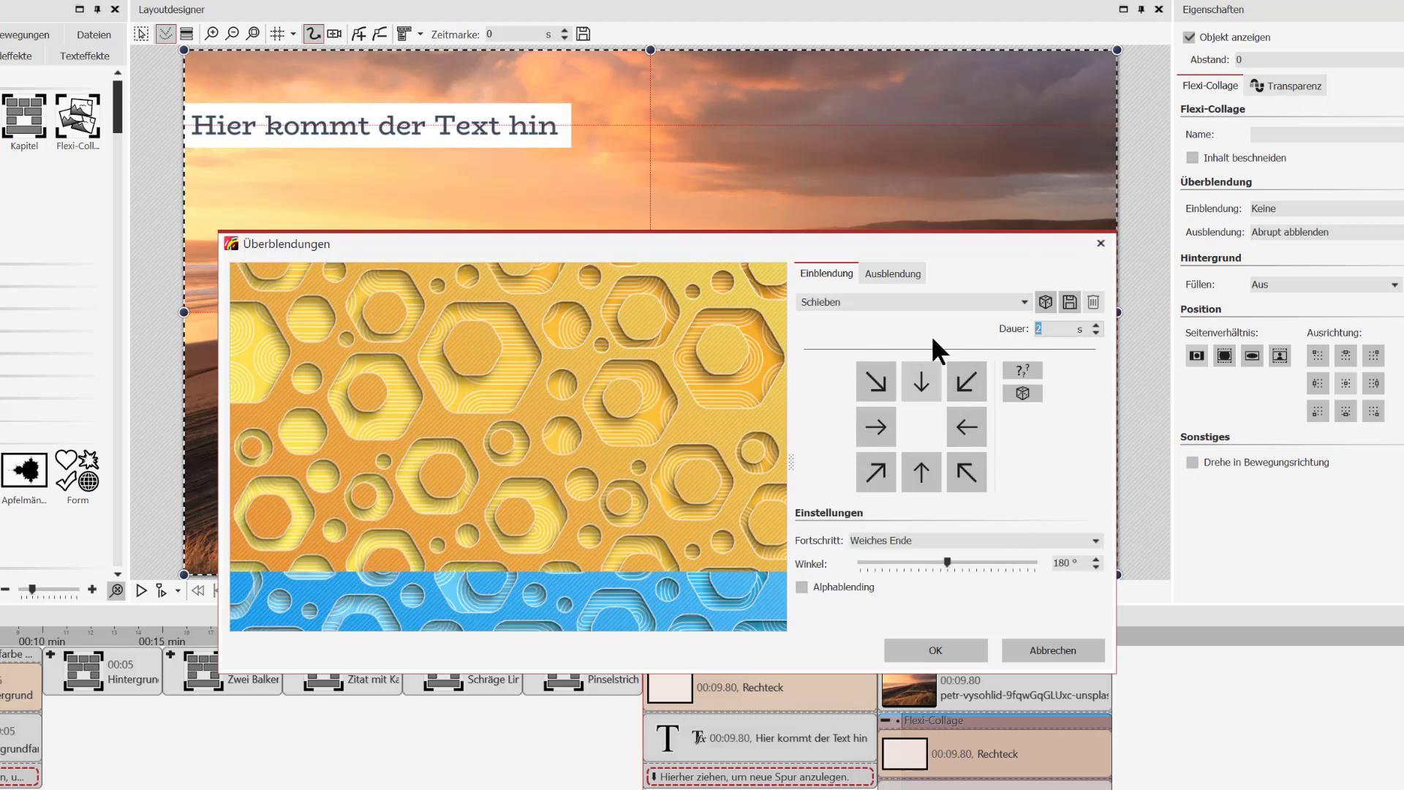
left_click(958, 655)
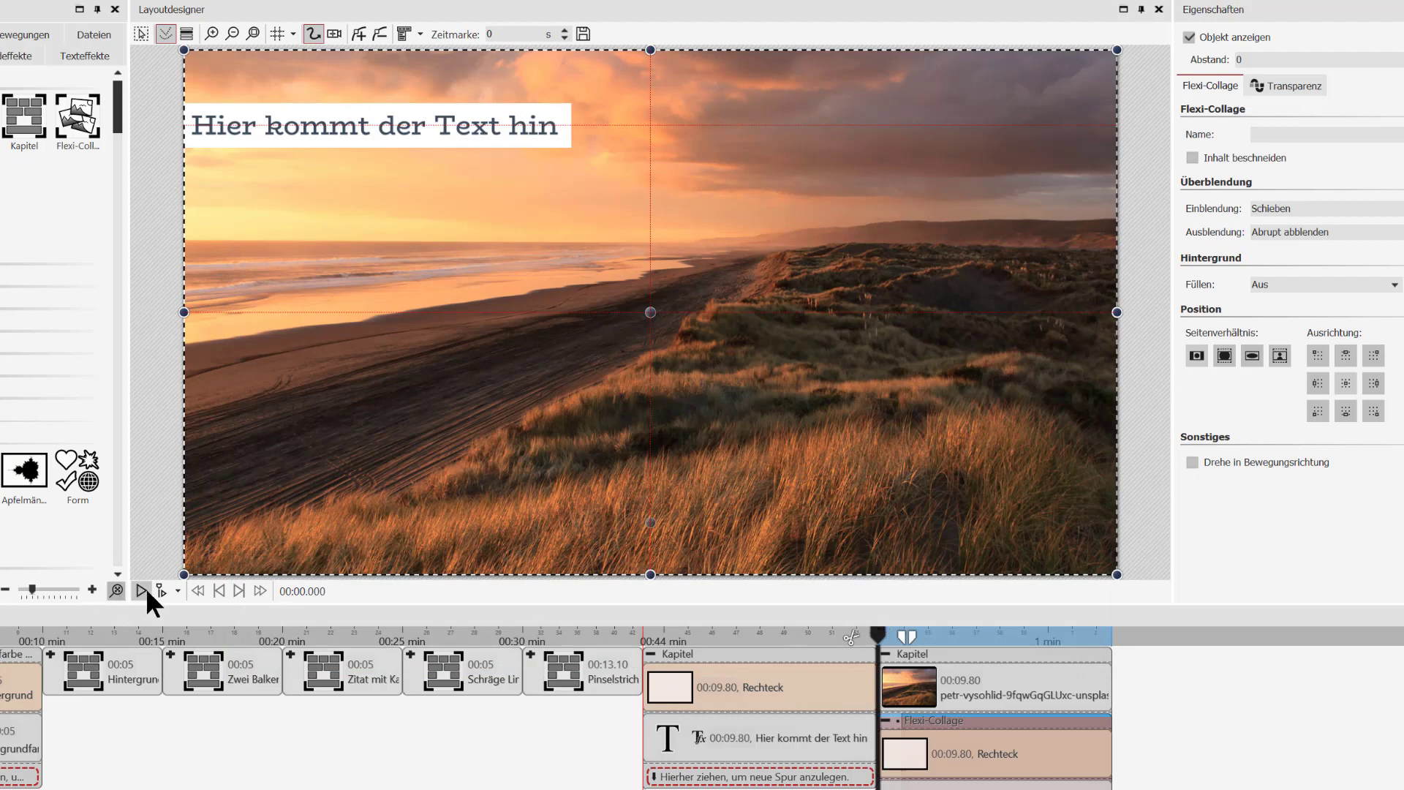
left_click(165, 589)
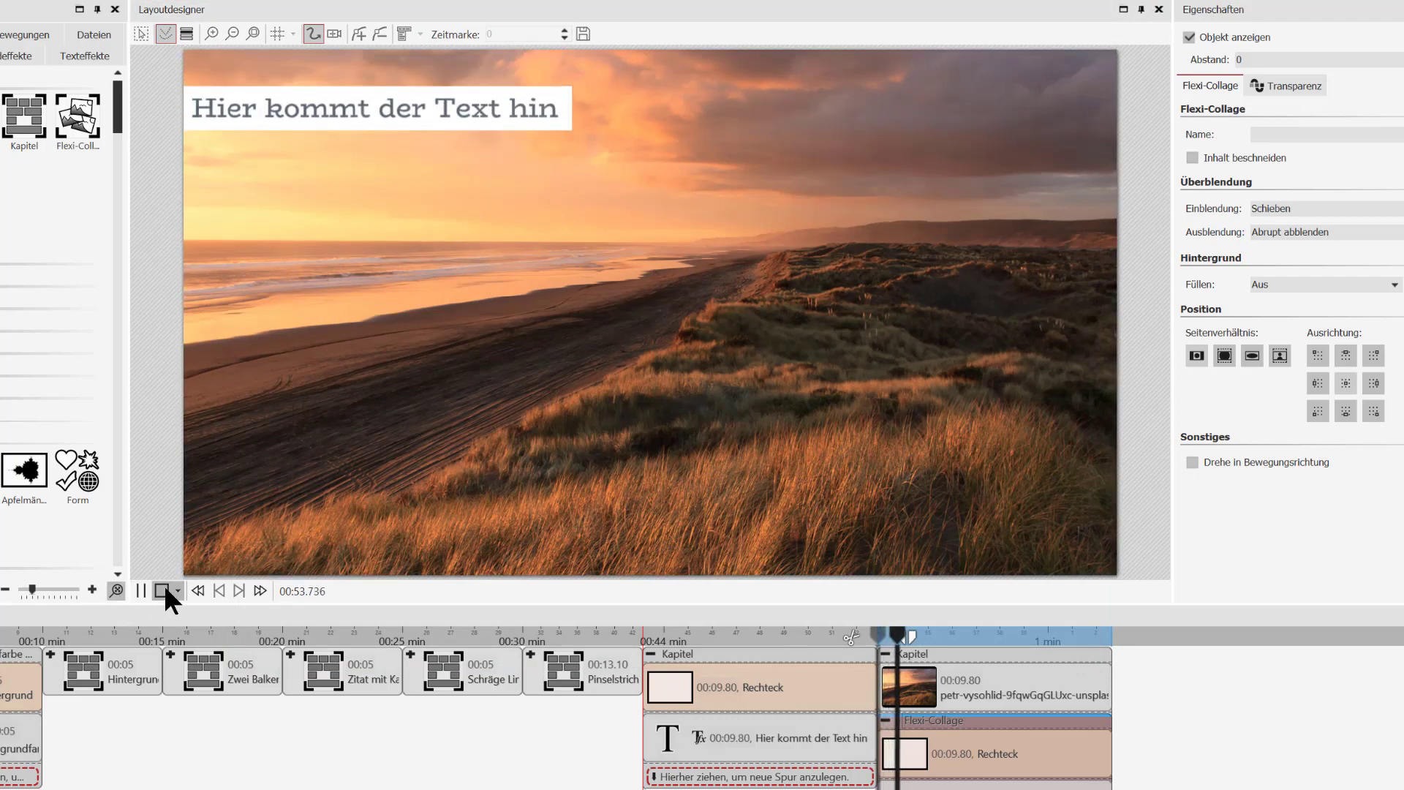
left_click(161, 590)
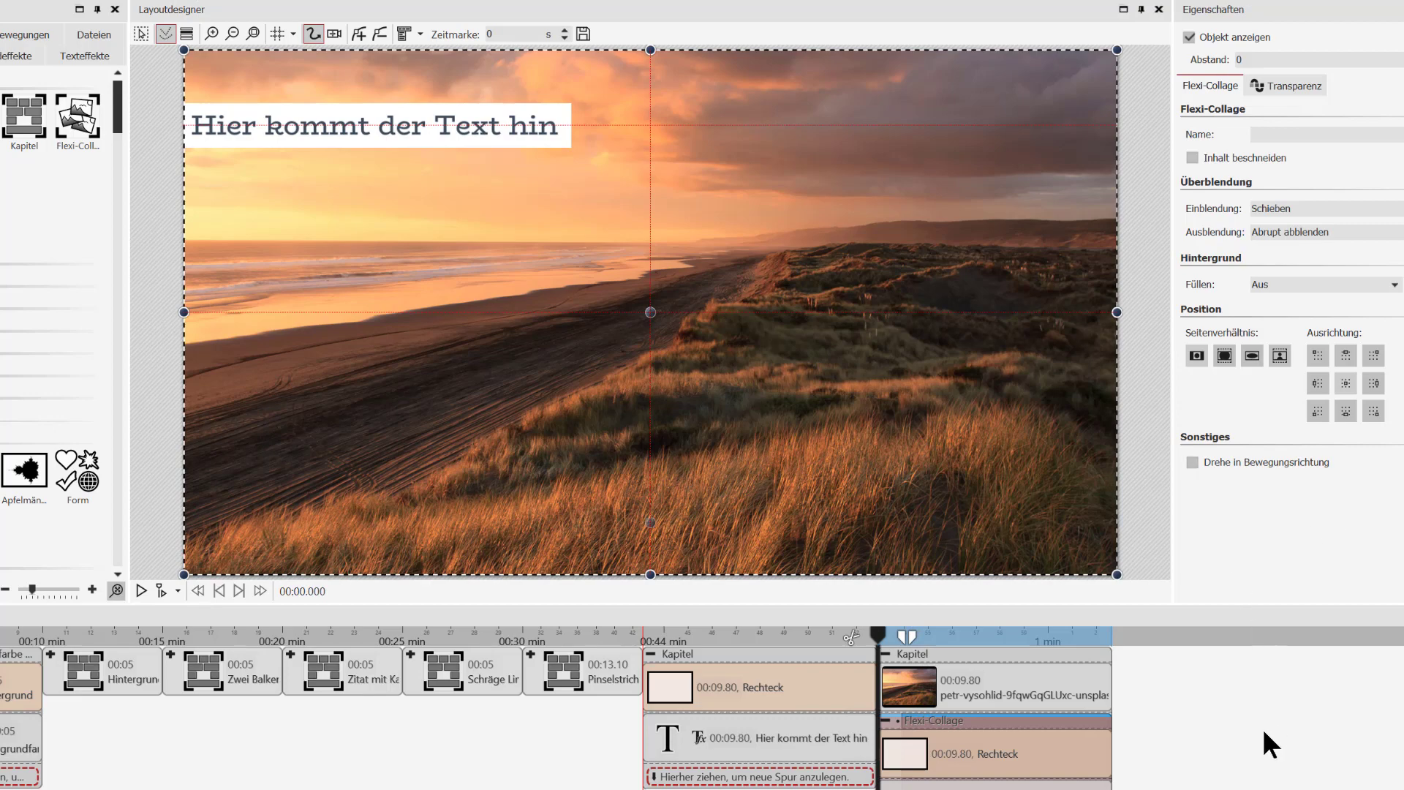
Preview the animation of the "Hintergrundfarbe mit Transparenz" chapter from just before its start.
left_click(85, 686)
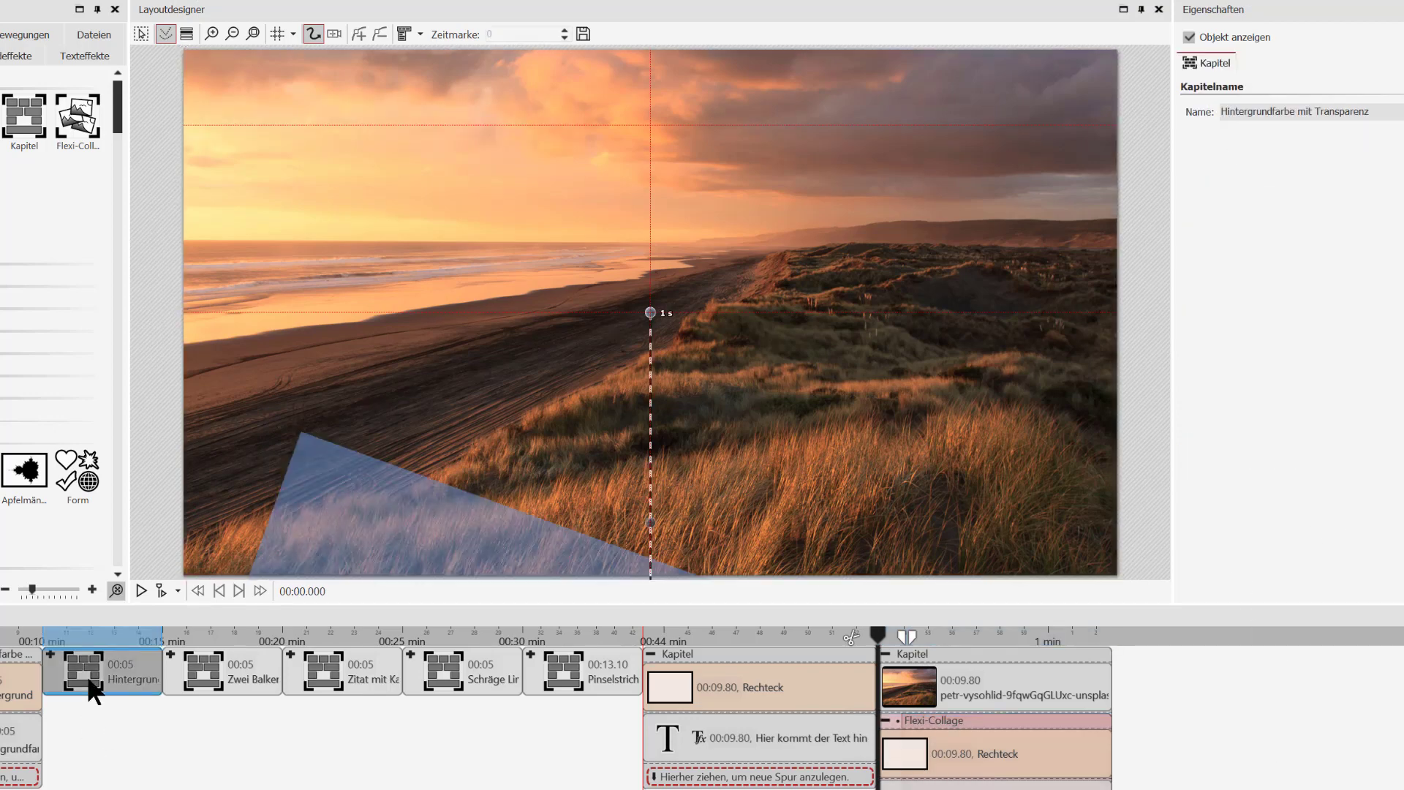
left_click(29, 630)
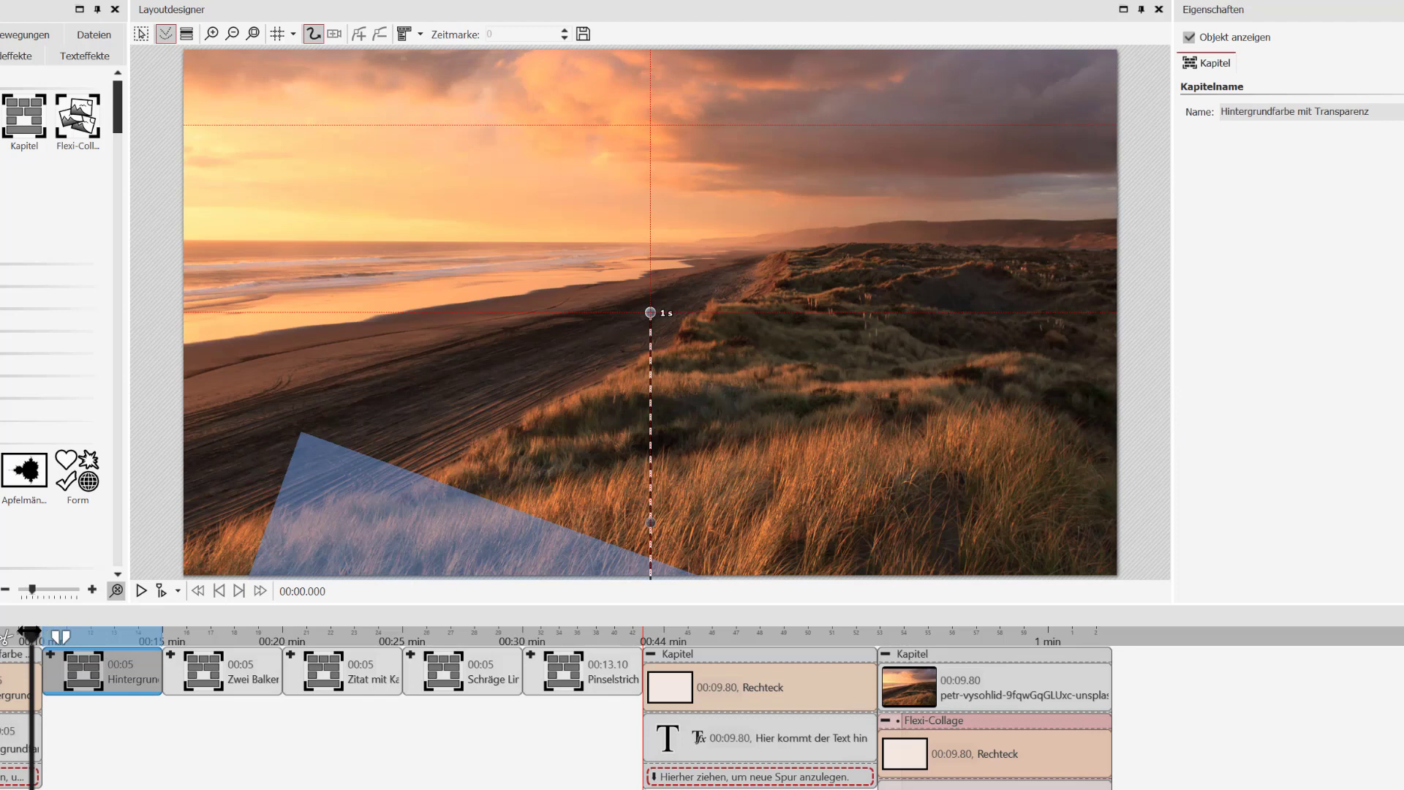
left_click(158, 588)
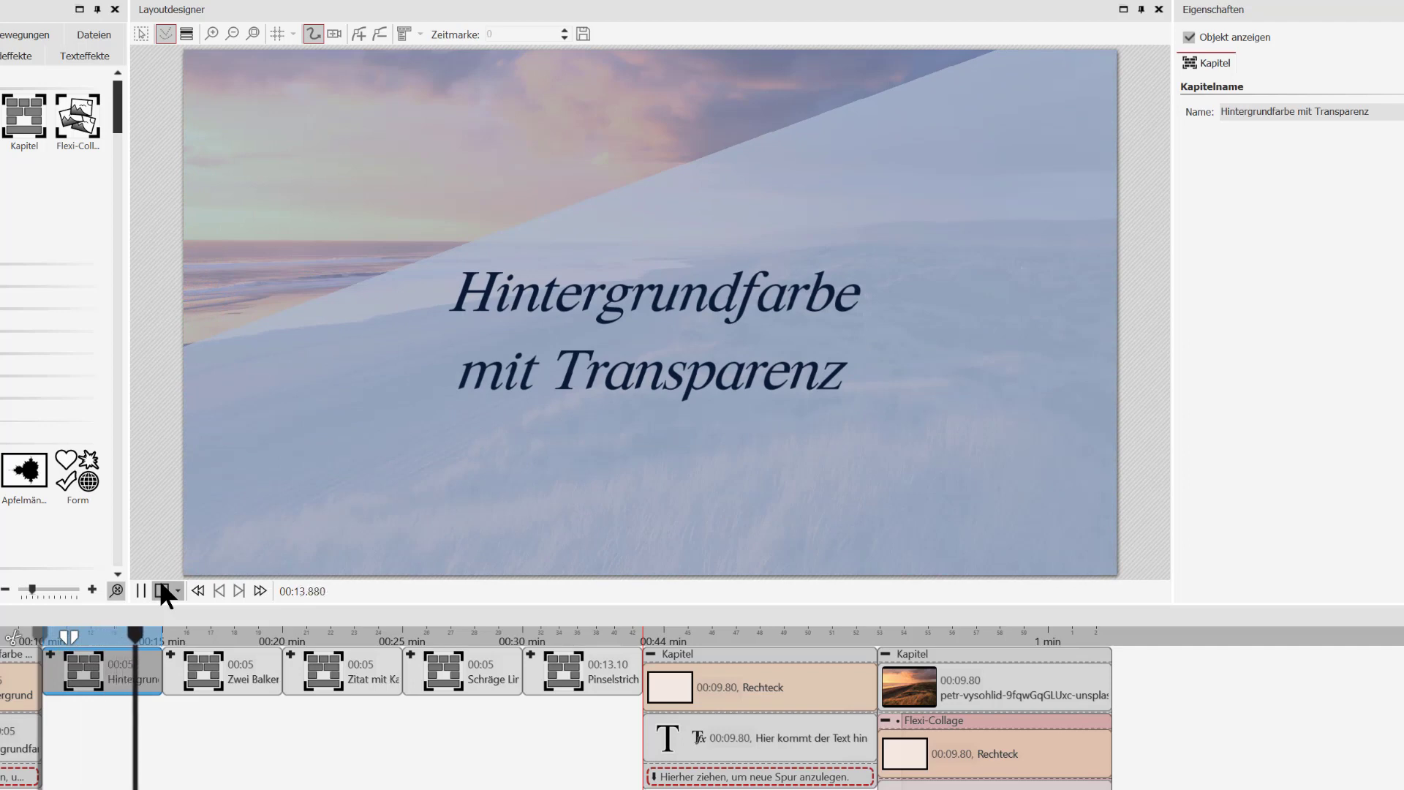
left_click(140, 589)
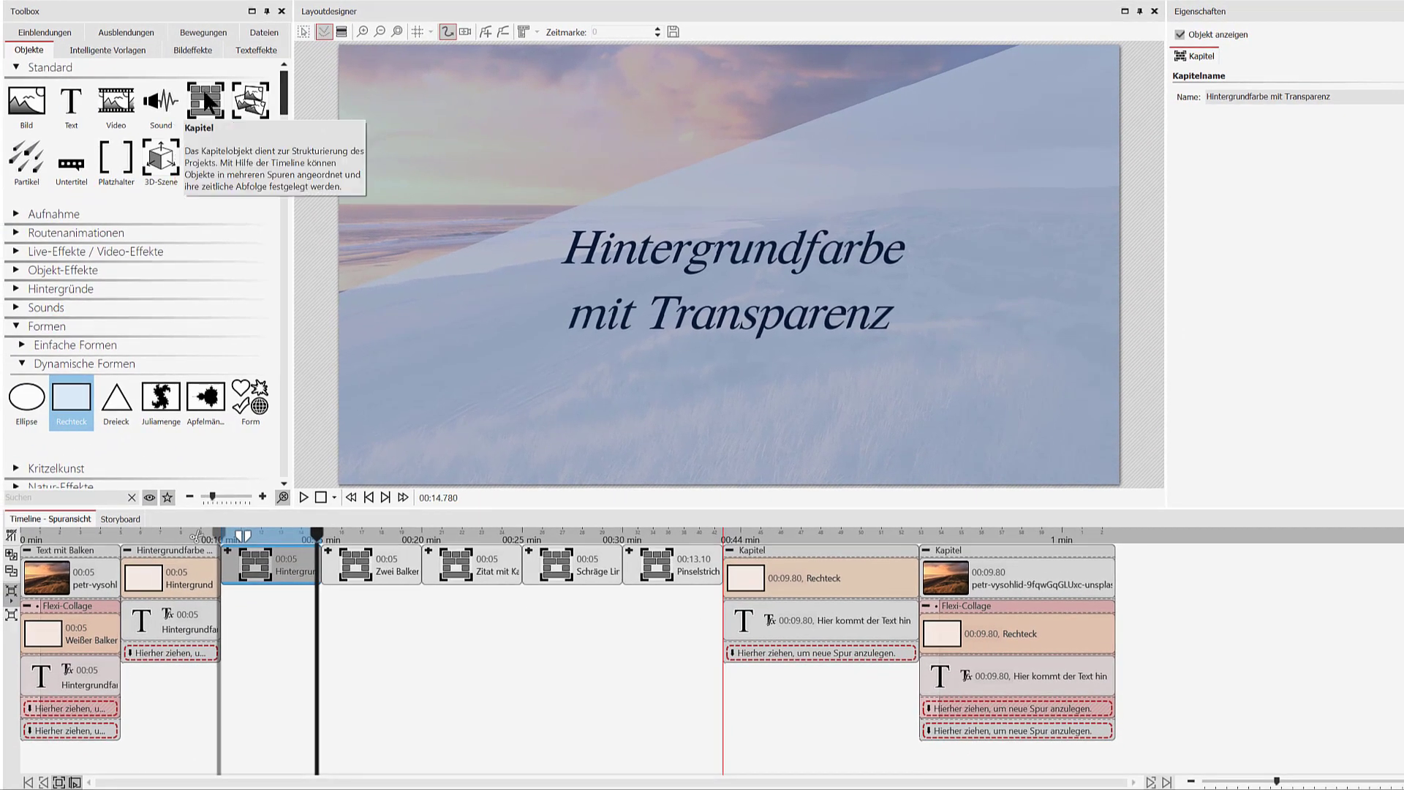
Append a chapter at the timeline's end with a dynamic rectangle and a copy of the text beneath it, both lasting 9.8 seconds.
left_click_drag(206, 102, 1261, 582)
left_click_drag(62, 401, 1148, 564)
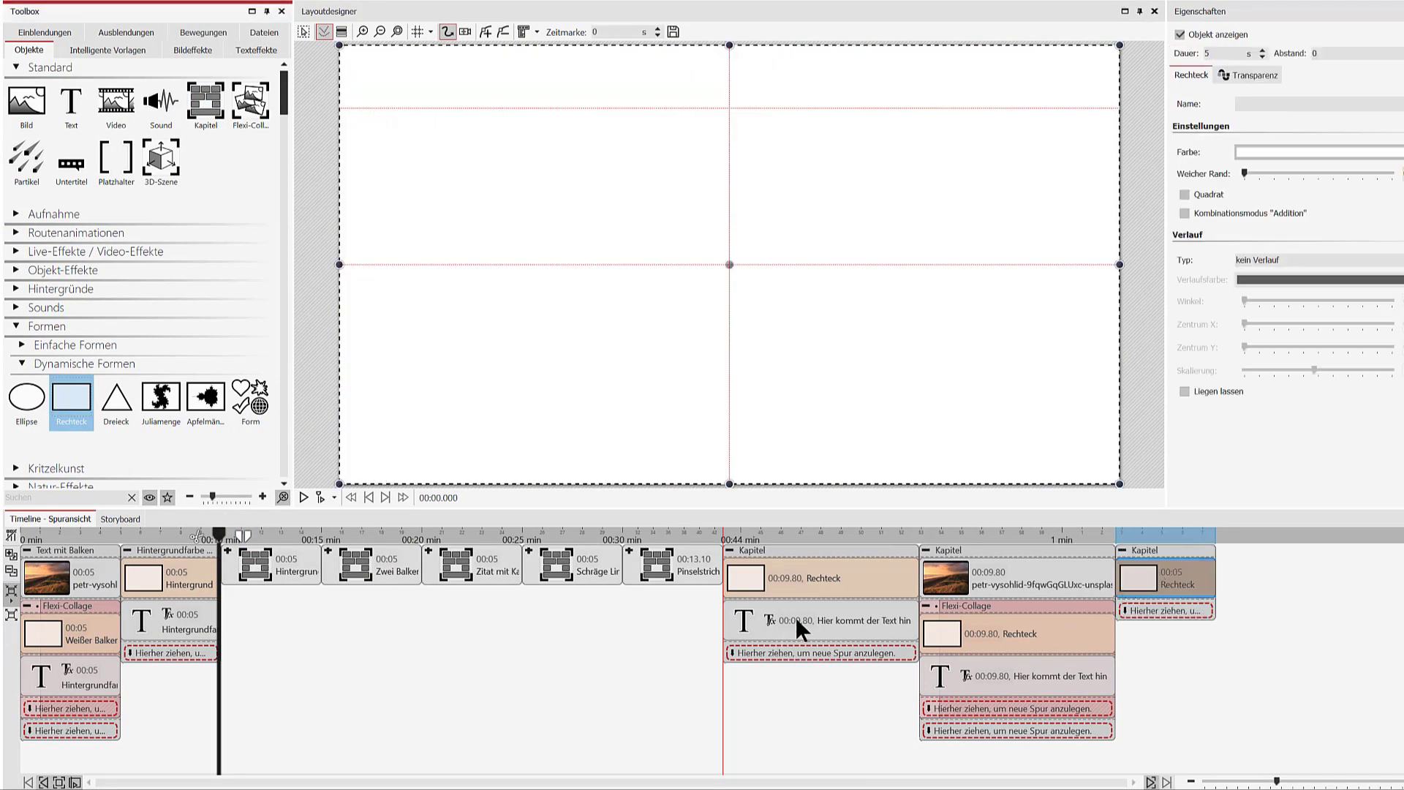
left_click_drag(796, 617, 1310, 565)
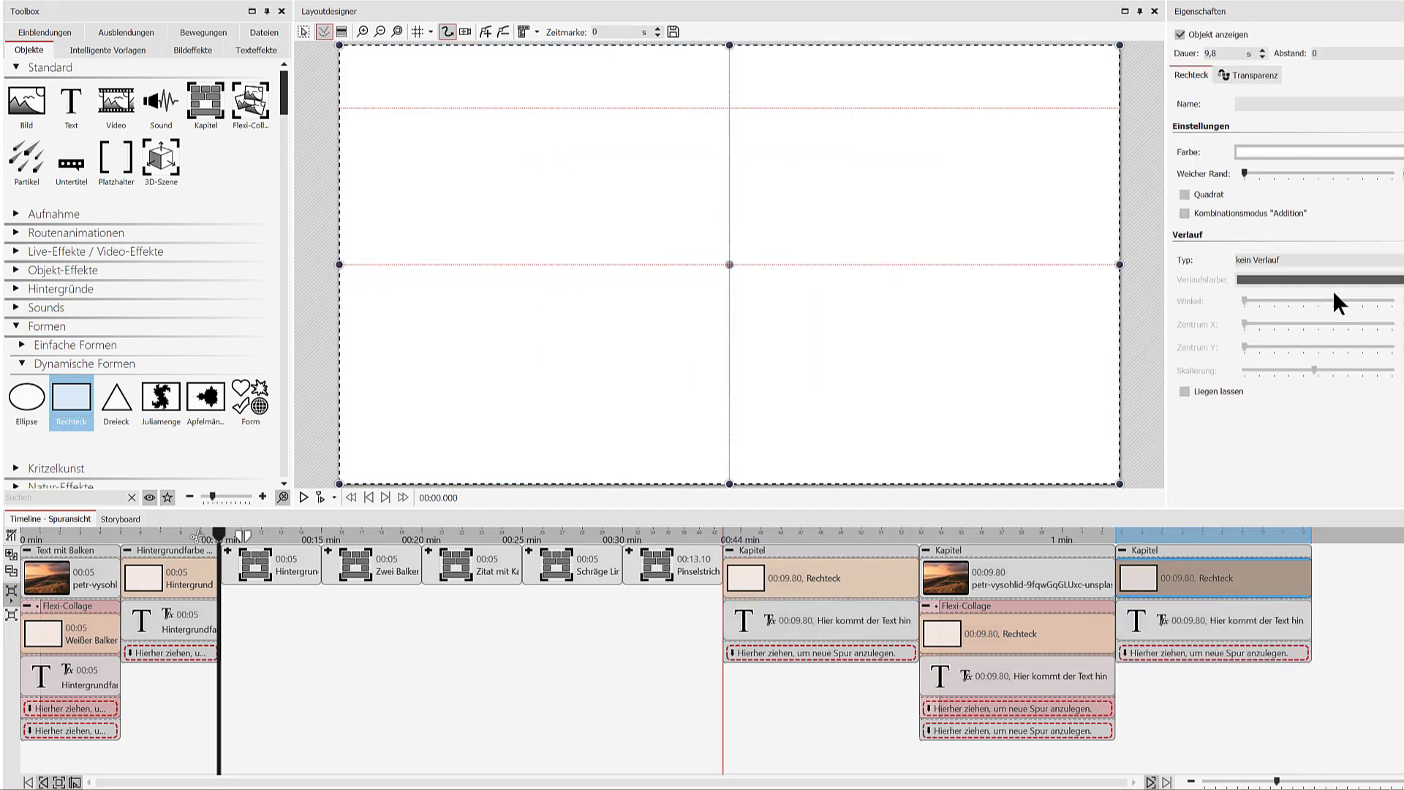
Colour the new chapter's rectangle a semi-transparent grey-blue.
left_click(1310, 151)
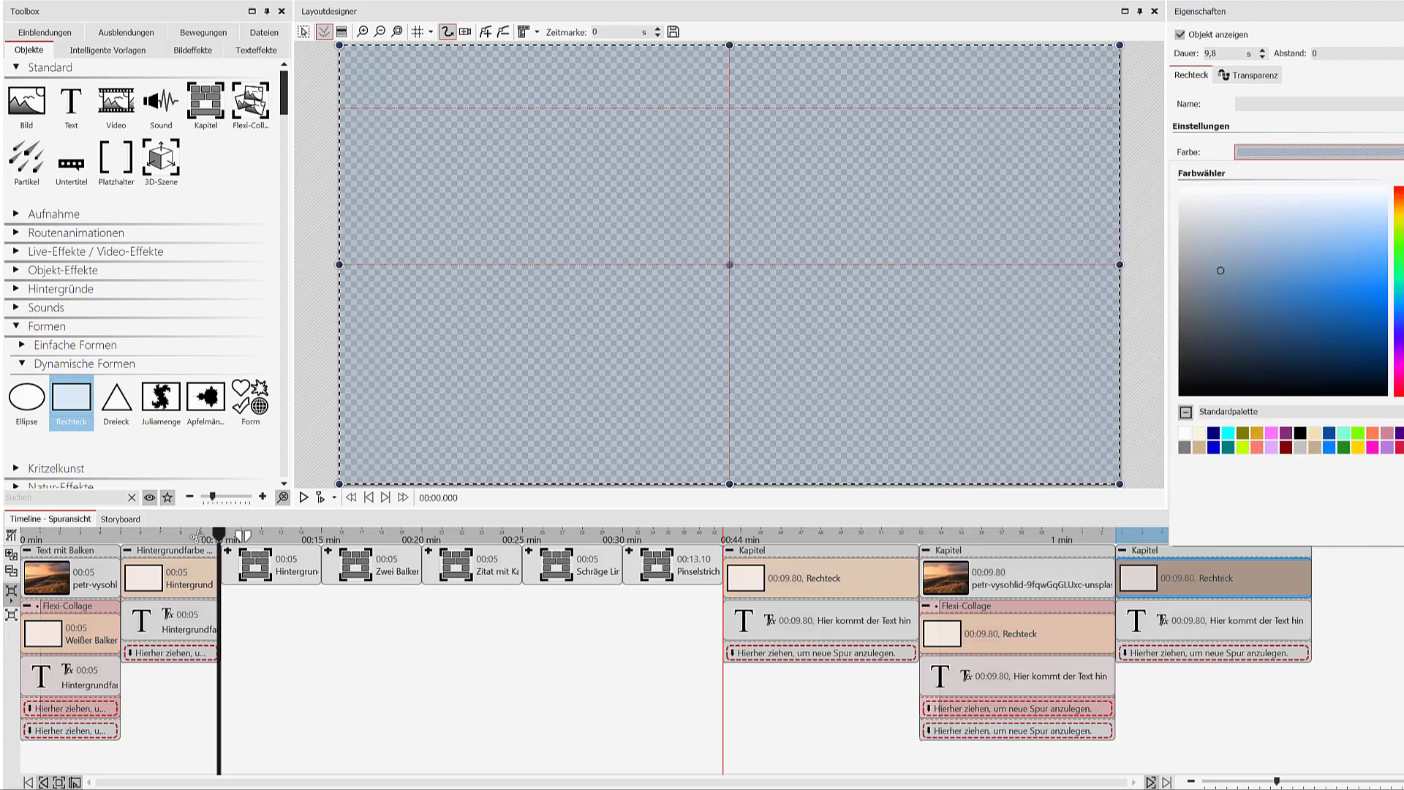
left_click(1155, 661)
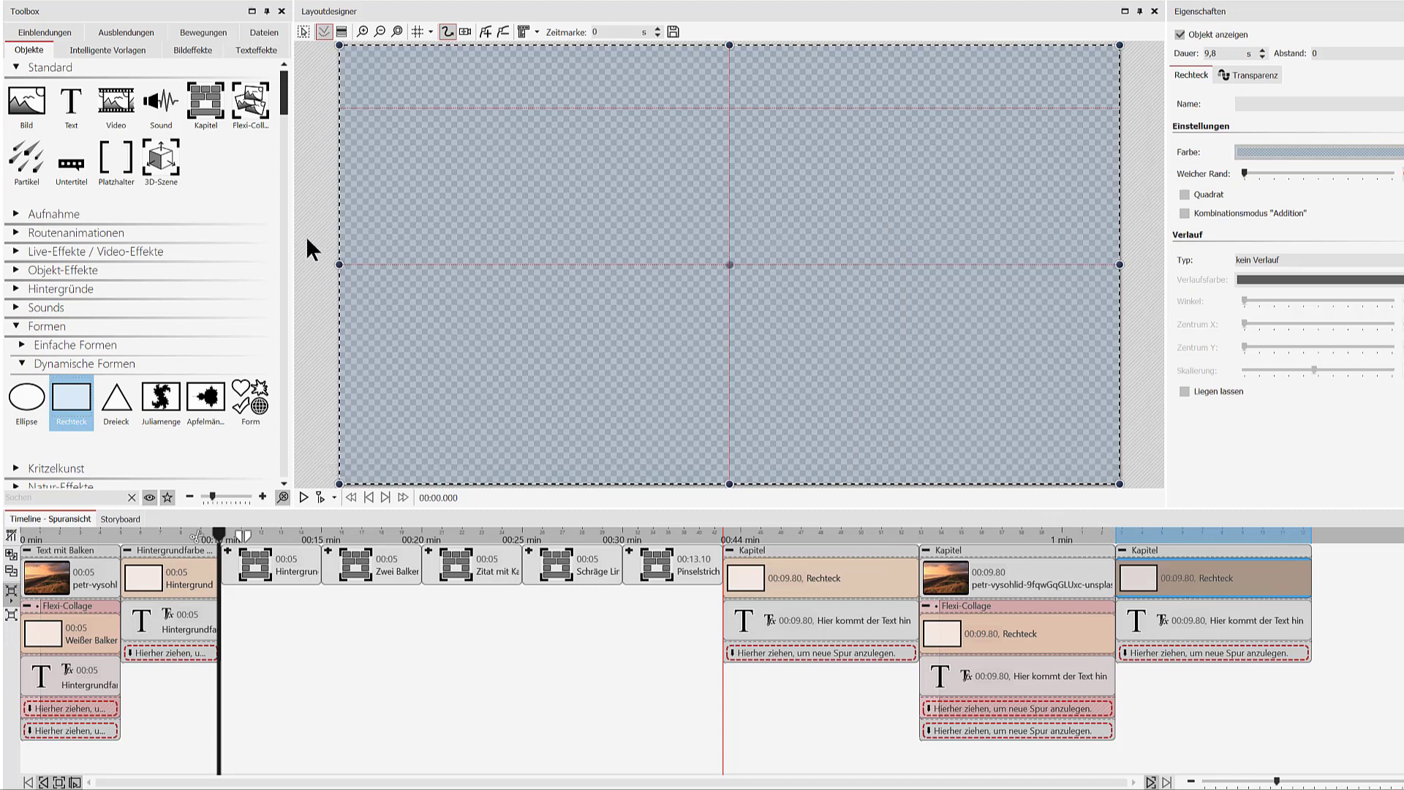
Lower the rectangle's upper edge, tilt it about 8° counter-clockwise and stretch its other sides beyond the canvas edges.
left_click_drag(338, 46, 318, 177)
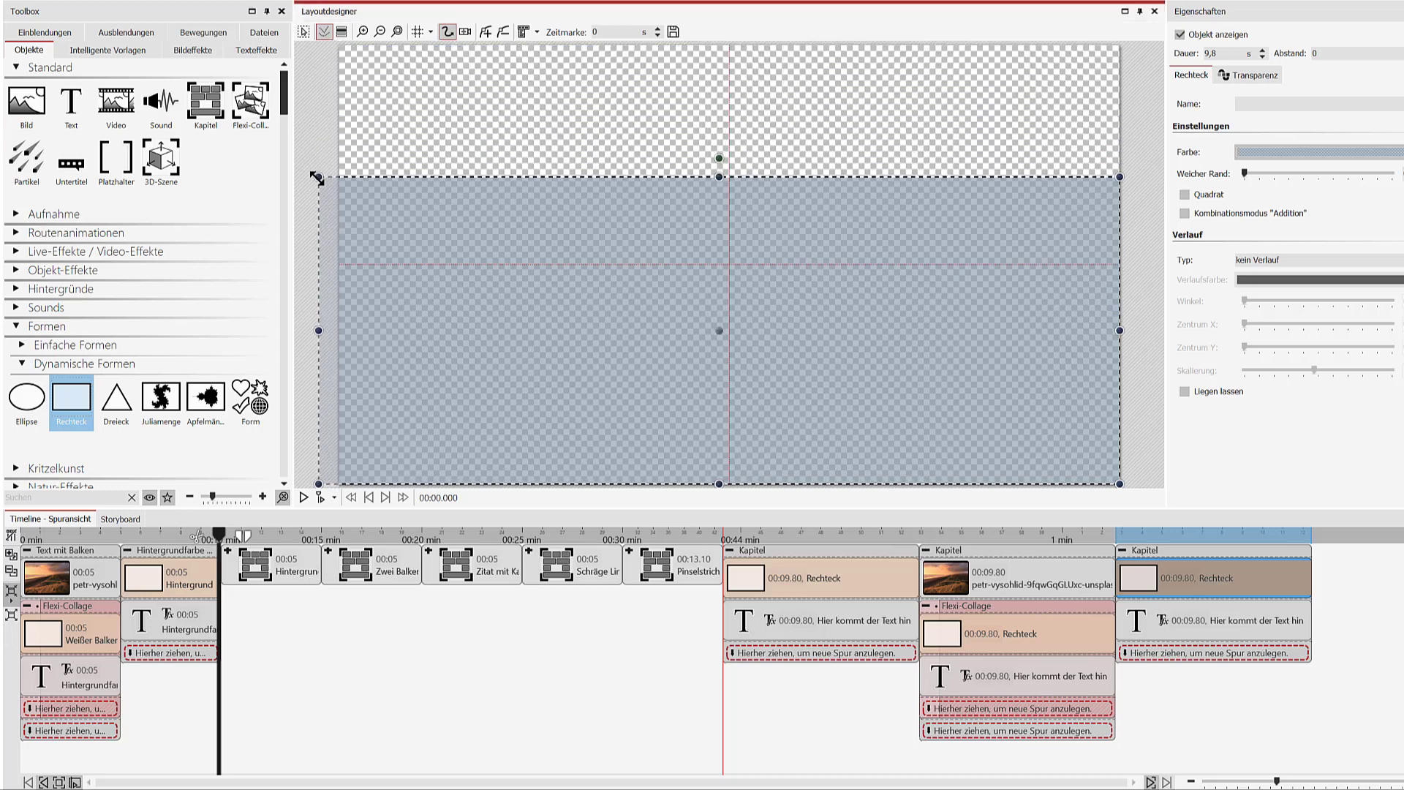
left_click_drag(719, 158, 699, 134)
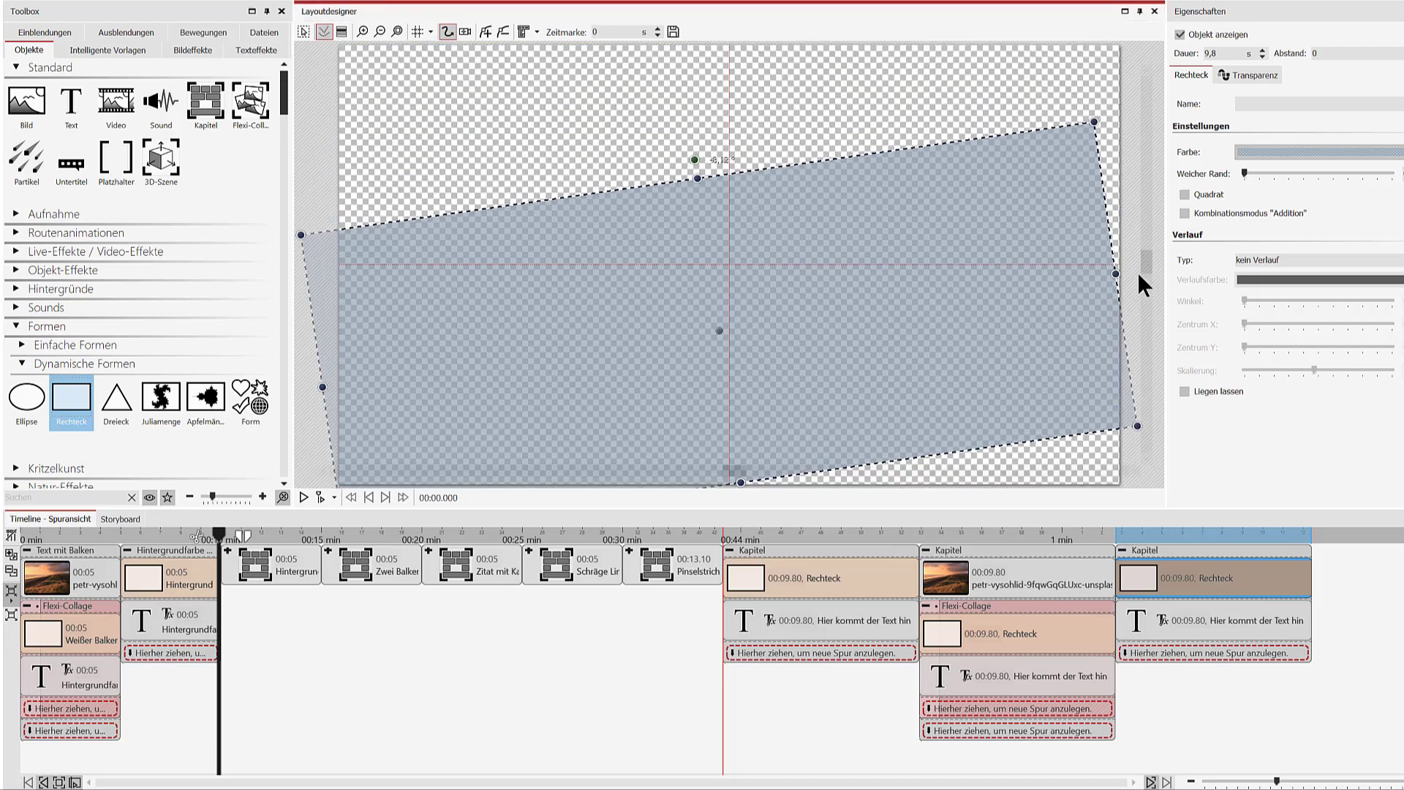
left_click_drag(1117, 275, 1203, 262)
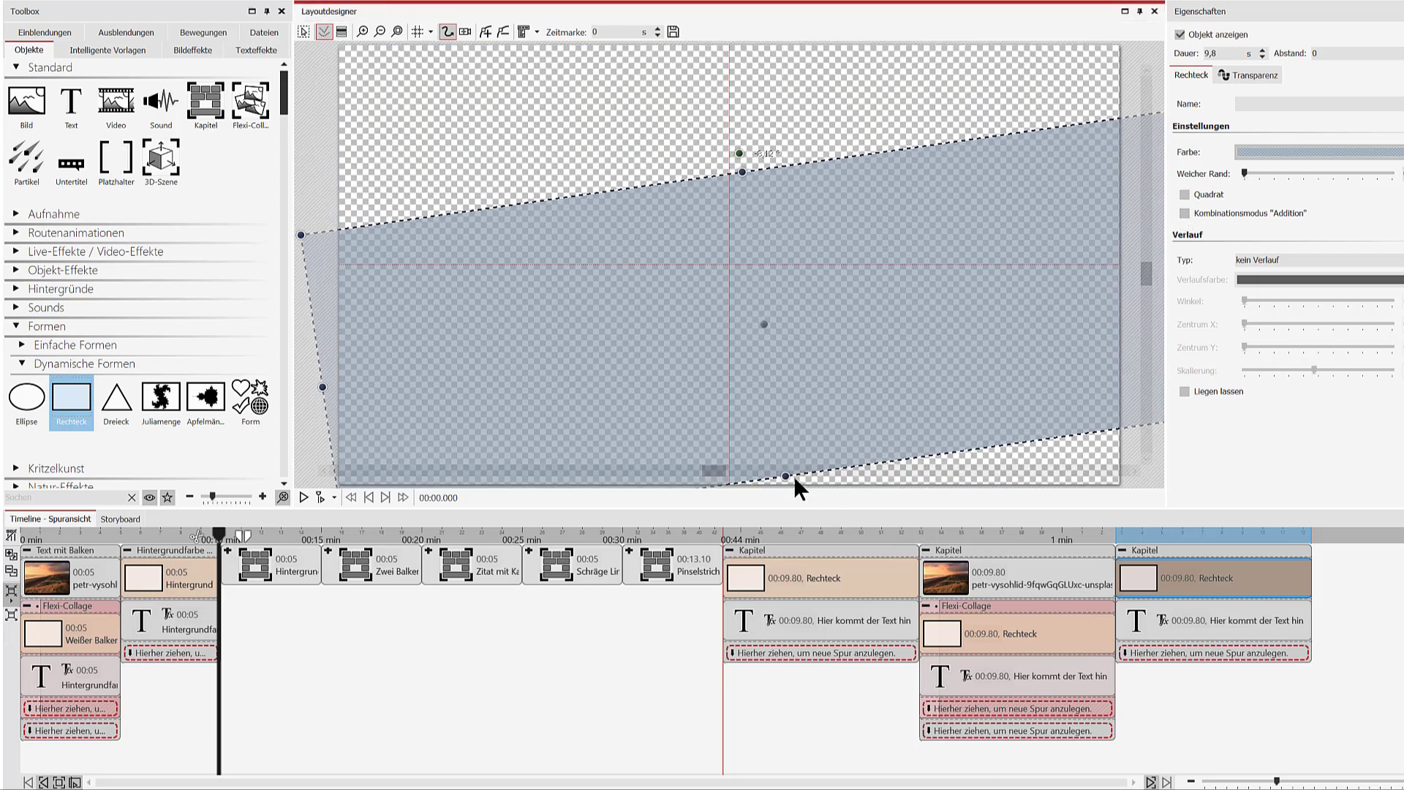
left_click_drag(784, 476, 848, 596)
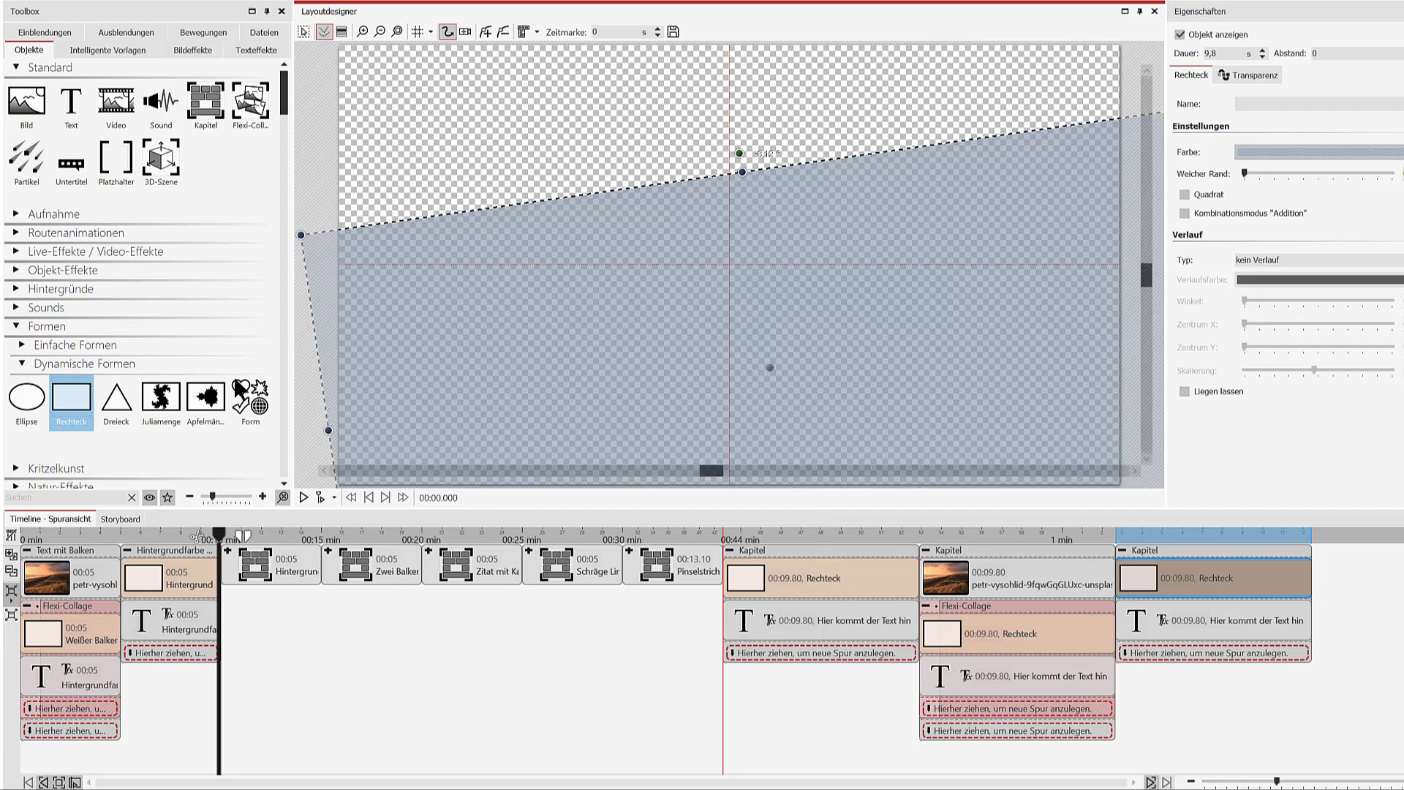
left_click_drag(327, 430, 307, 433)
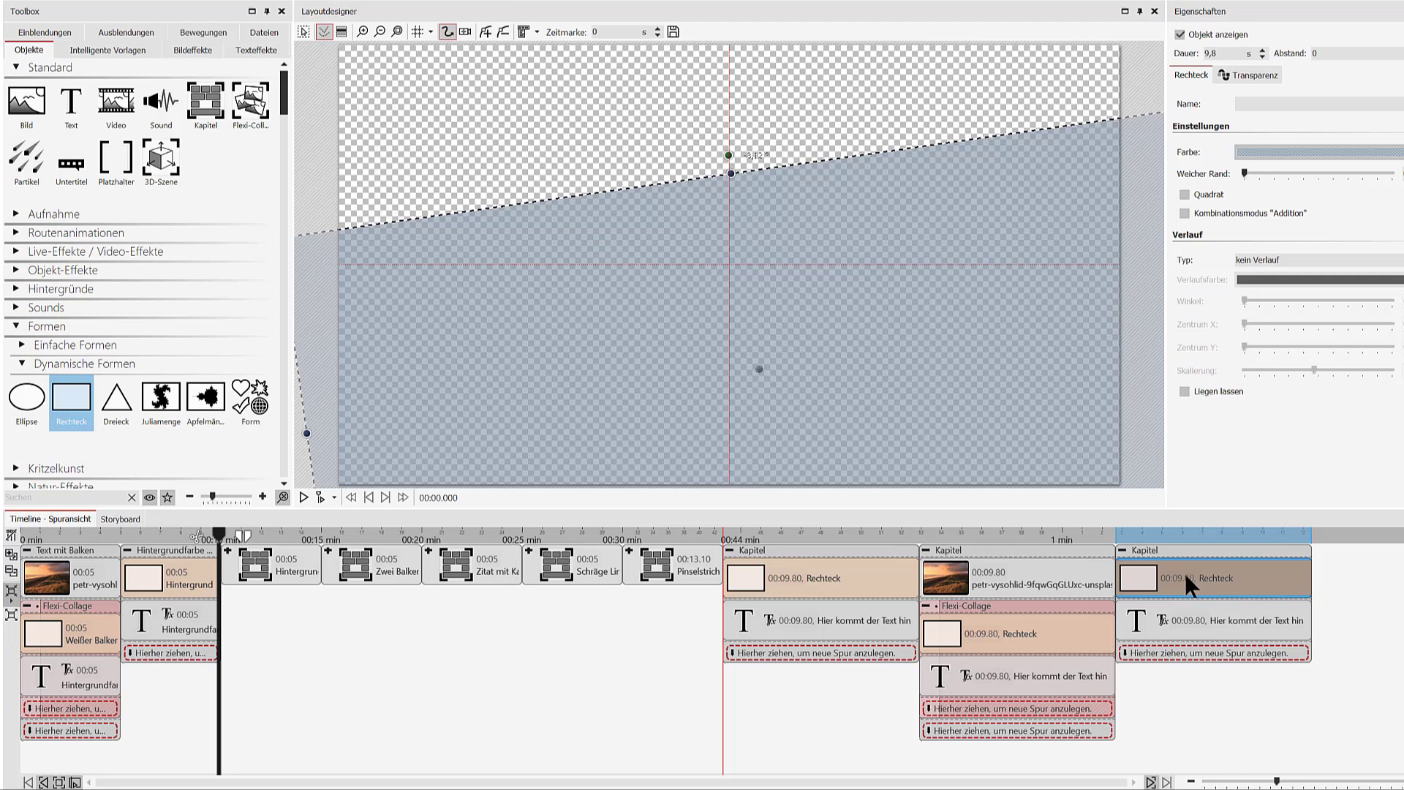
Duplicate the tilted rectangle onto a track between it and the text, and colour the copy a semi-transparent light blue.
left_click_drag(1185, 573, 1175, 595)
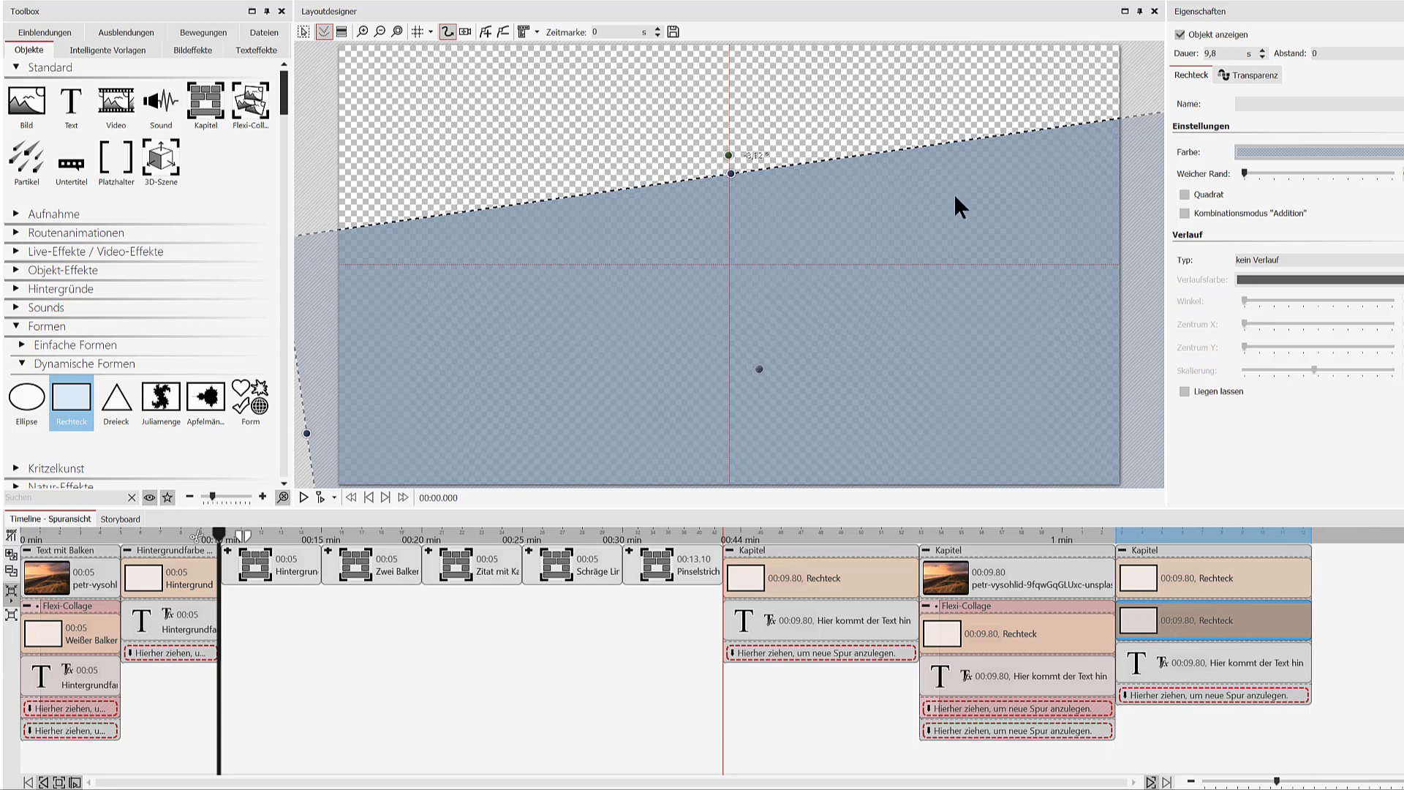
left_click(1254, 153)
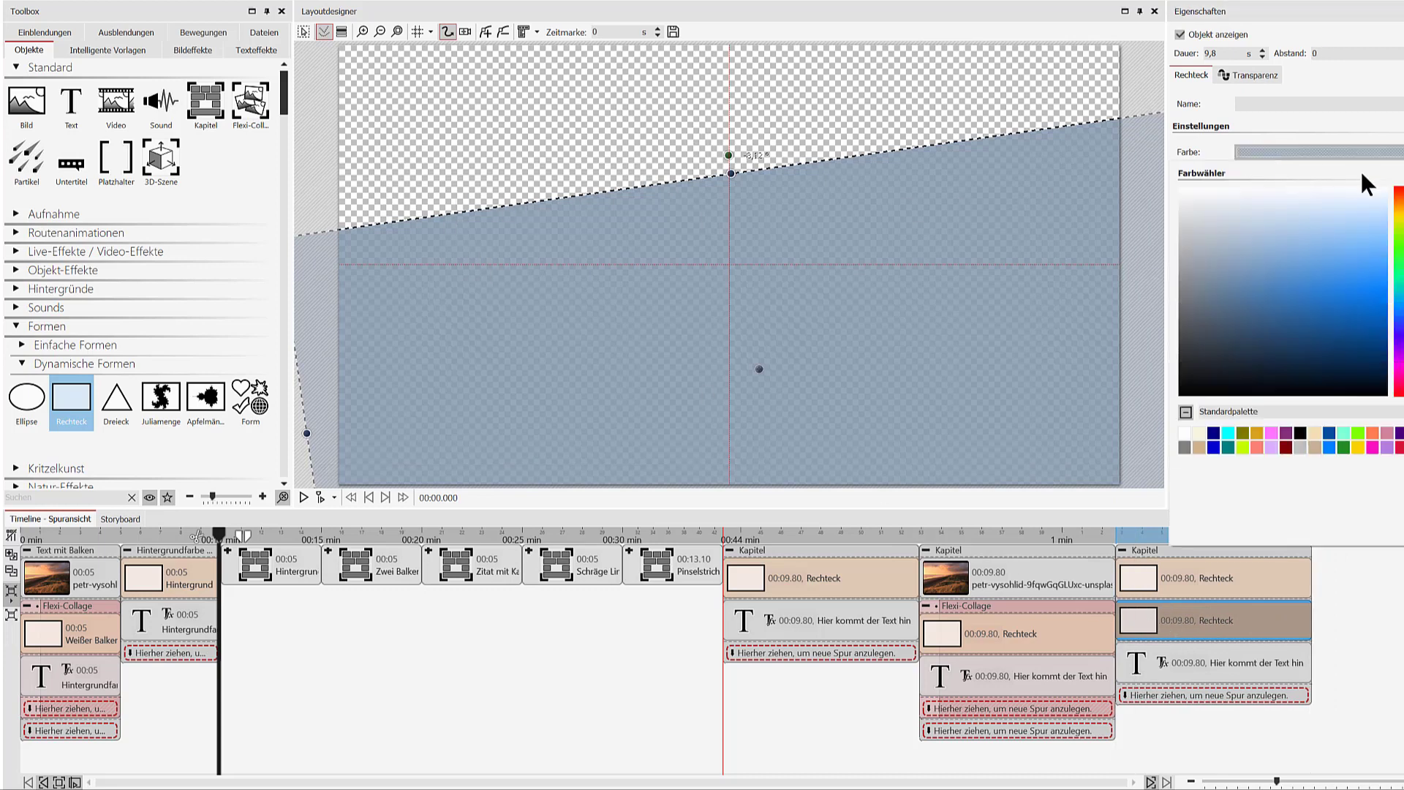
left_click(1311, 228)
Straighten the light blue rectangle's tilt to horizontal, then move and stretch it until it covers the whole canvas.
left_click_drag(731, 156, 756, 150)
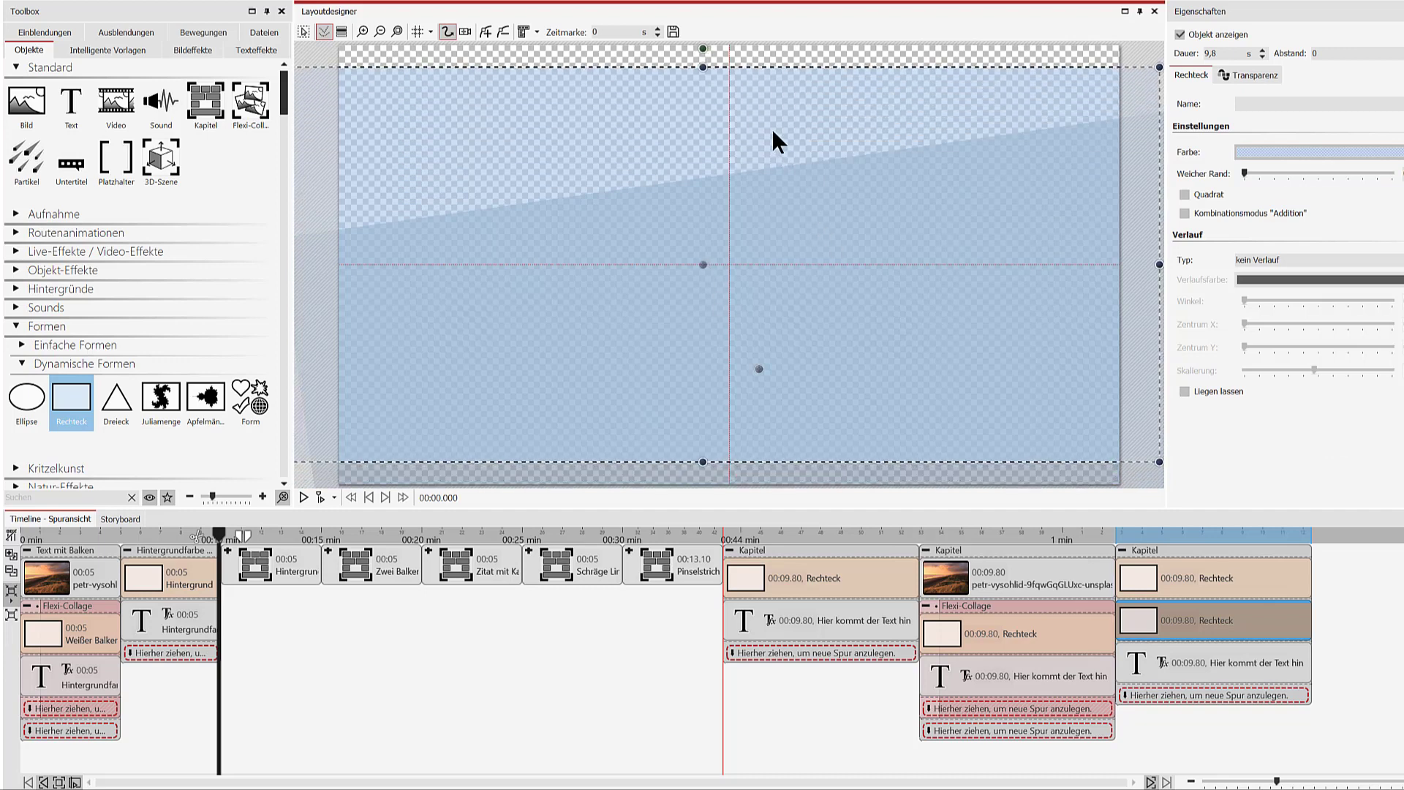
left_click_drag(714, 90, 673, 32)
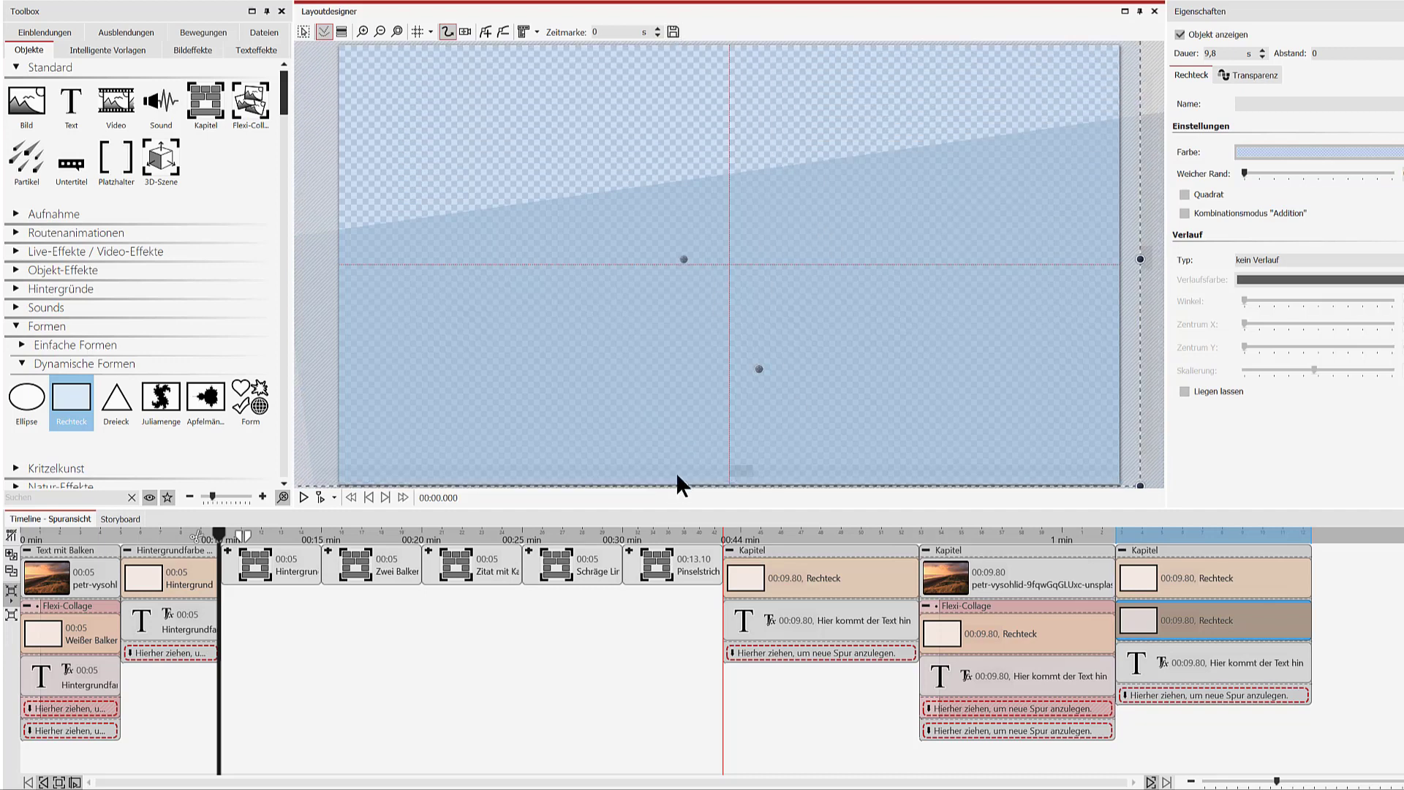
left_click_drag(681, 485, 682, 507)
Copy the beach photo from the previous chapter to the first track of the last chapter, above both rectangles.
left_click(1186, 664)
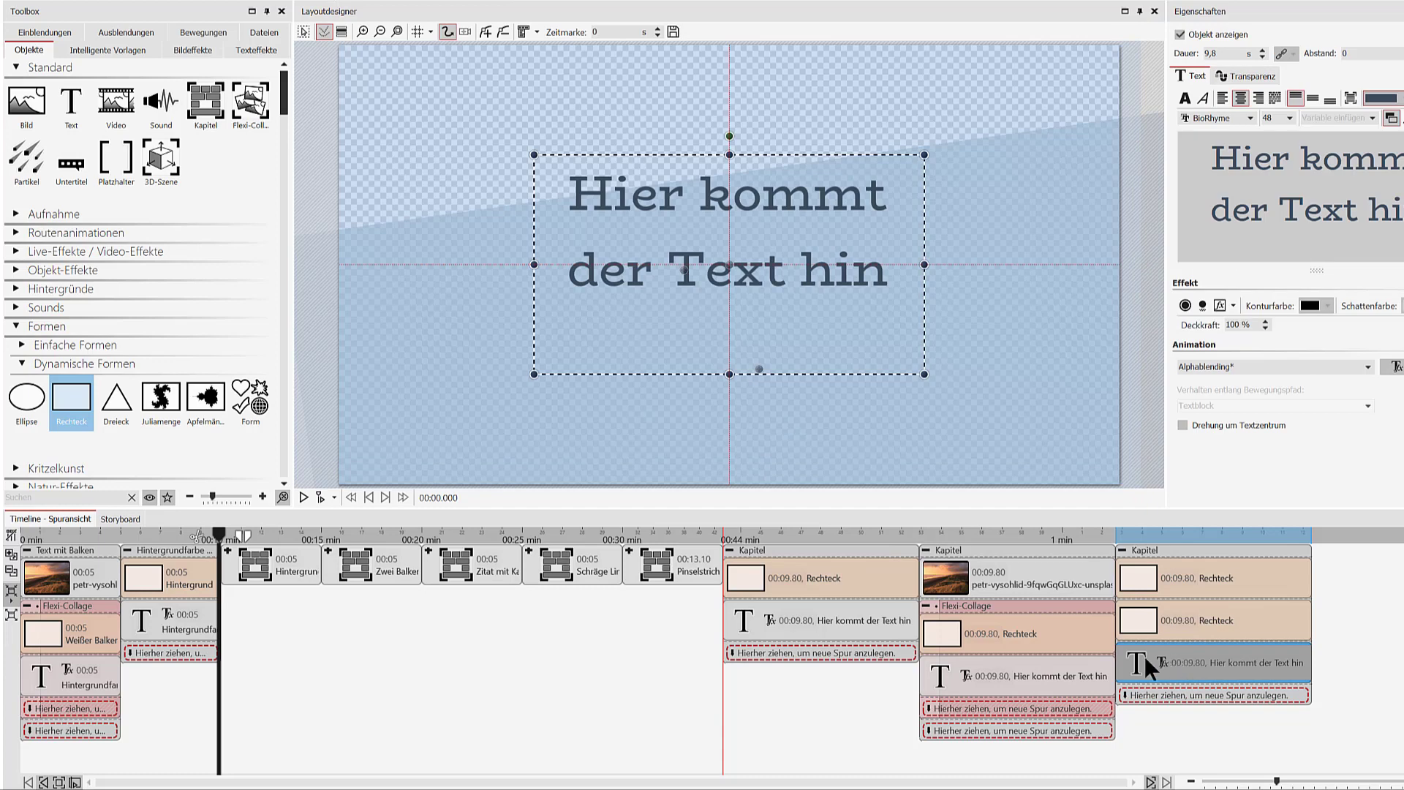
left_click(1007, 588)
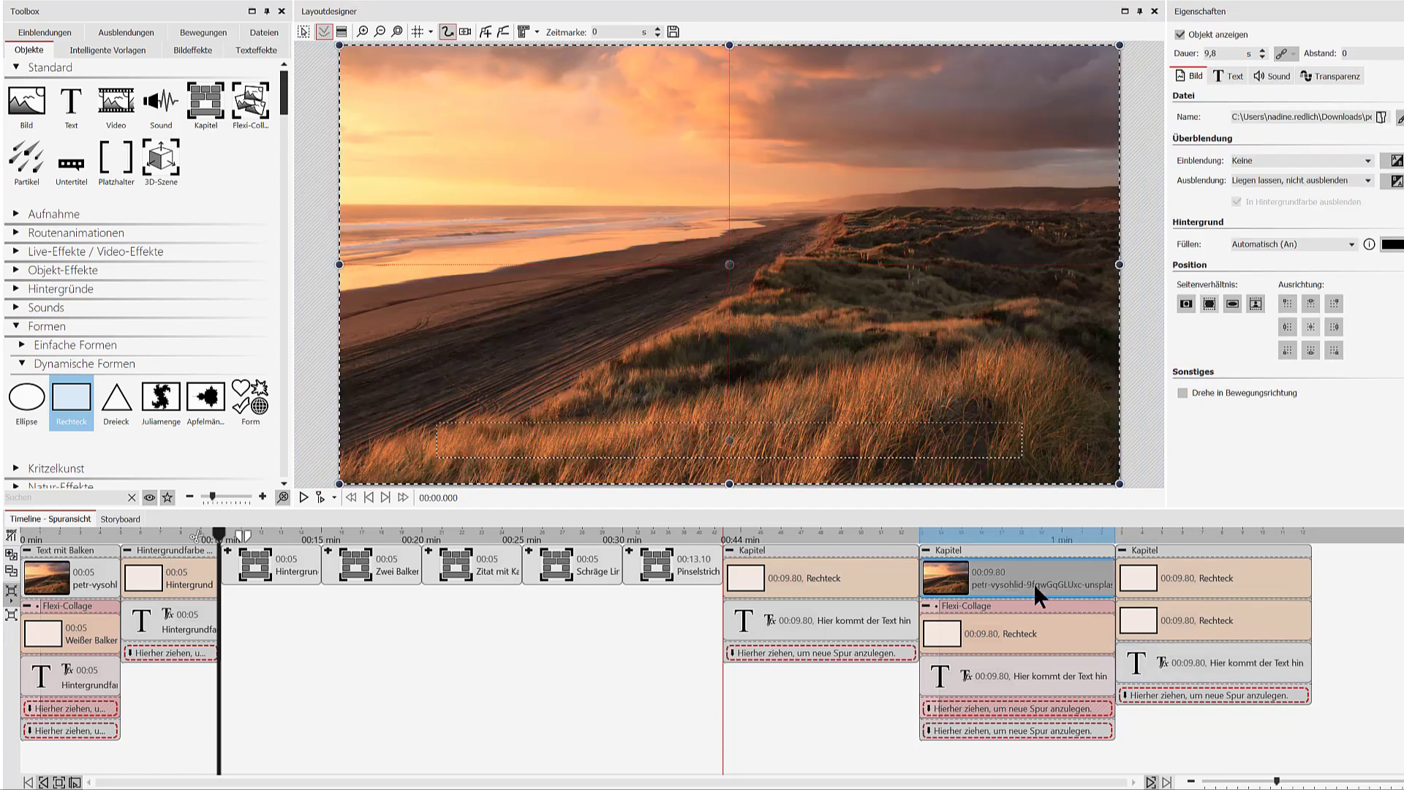
left_click_drag(1042, 583, 1155, 556)
left_click(1202, 691)
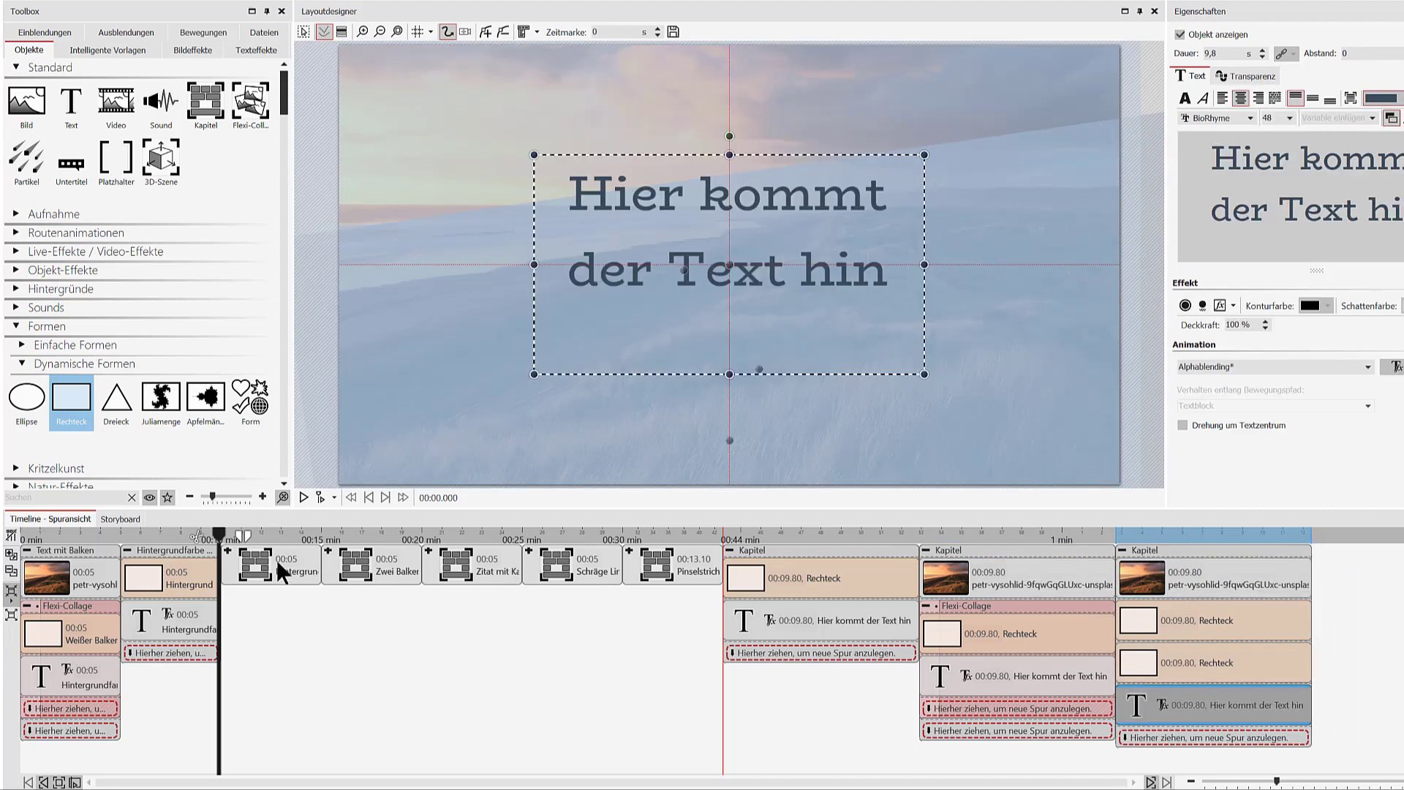
Expand the example chapter with the transparent background colour and preview its animation.
left_click(229, 550)
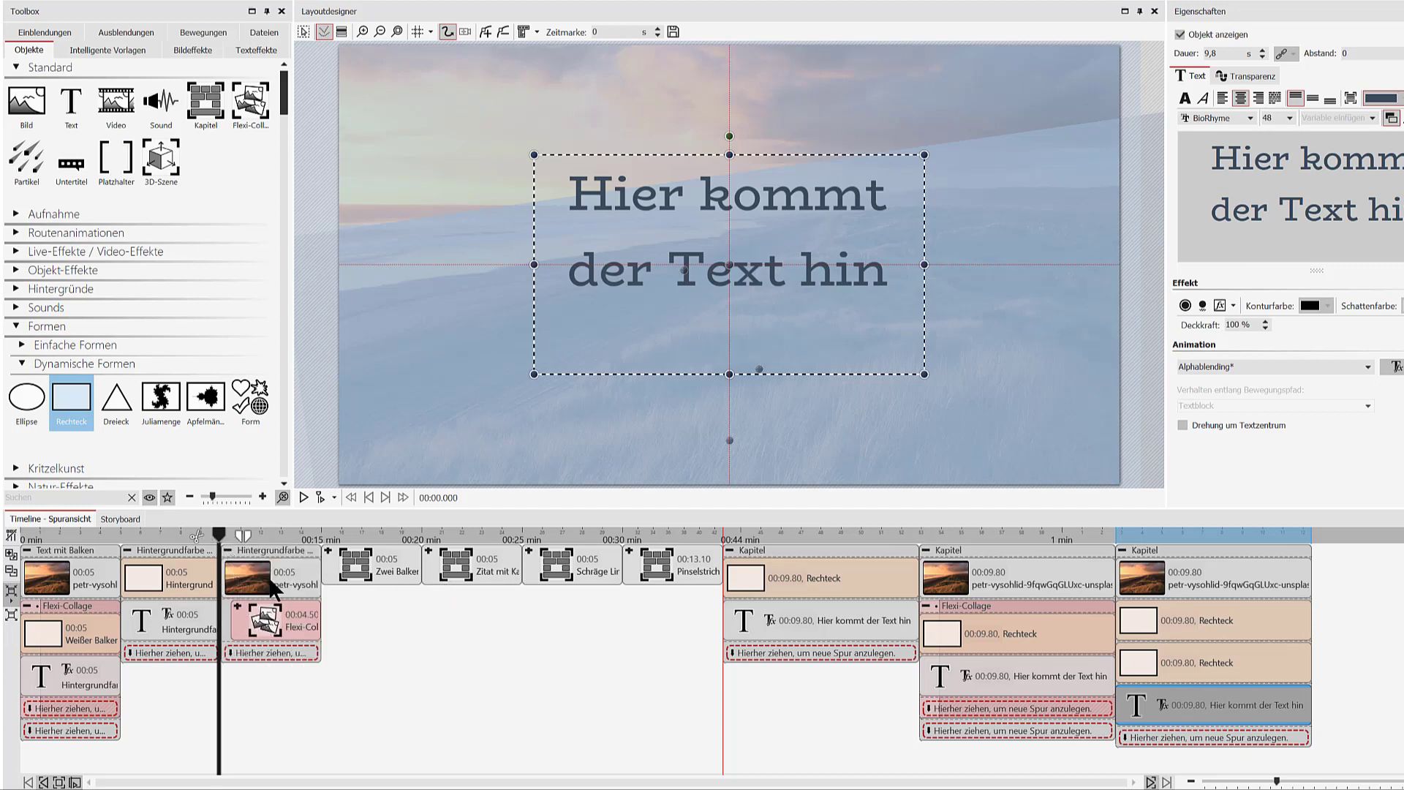
left_click(317, 497)
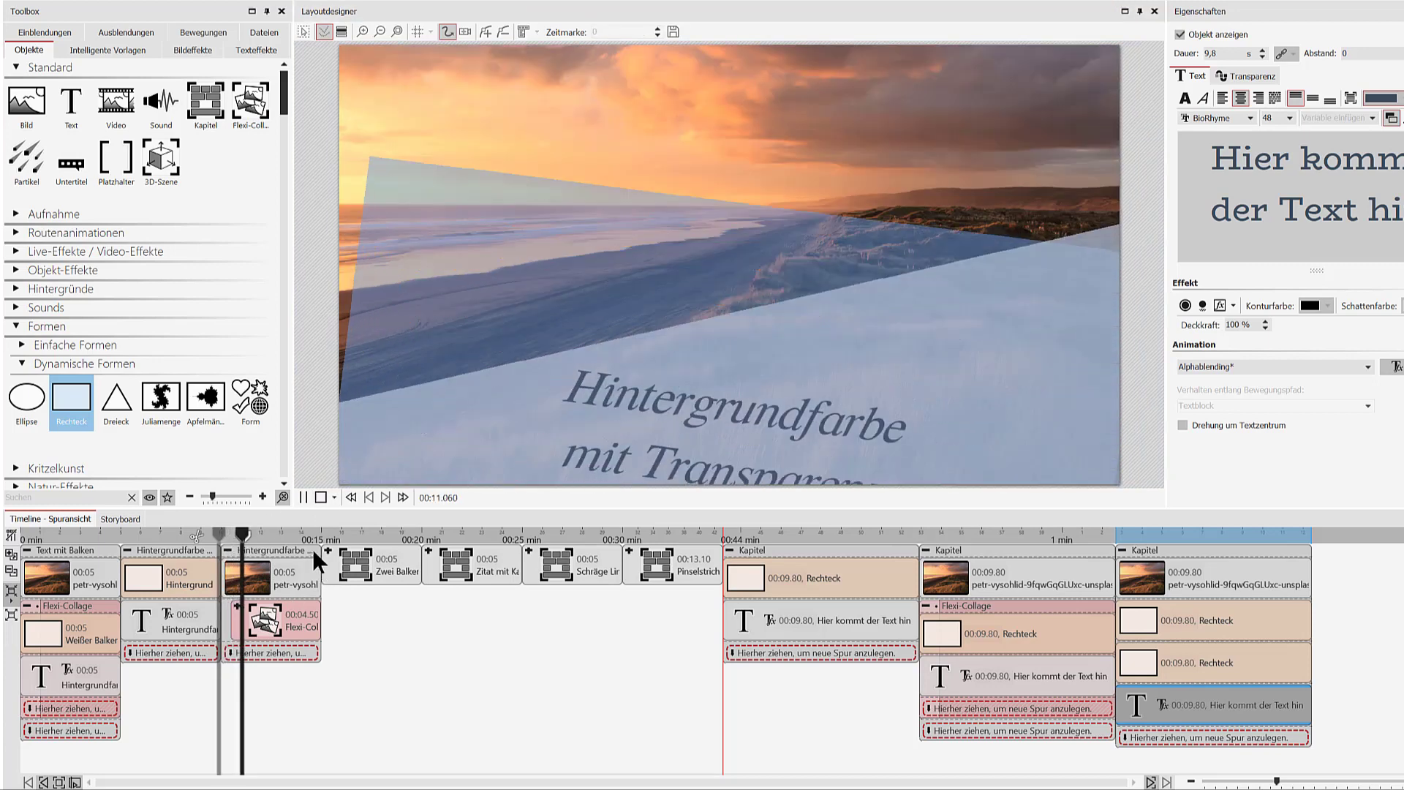
left_click(301, 490)
Group the last chapter's two rectangles and text into a Flexi-Collage, with its items stacked on separate tracks.
left_click(1189, 611)
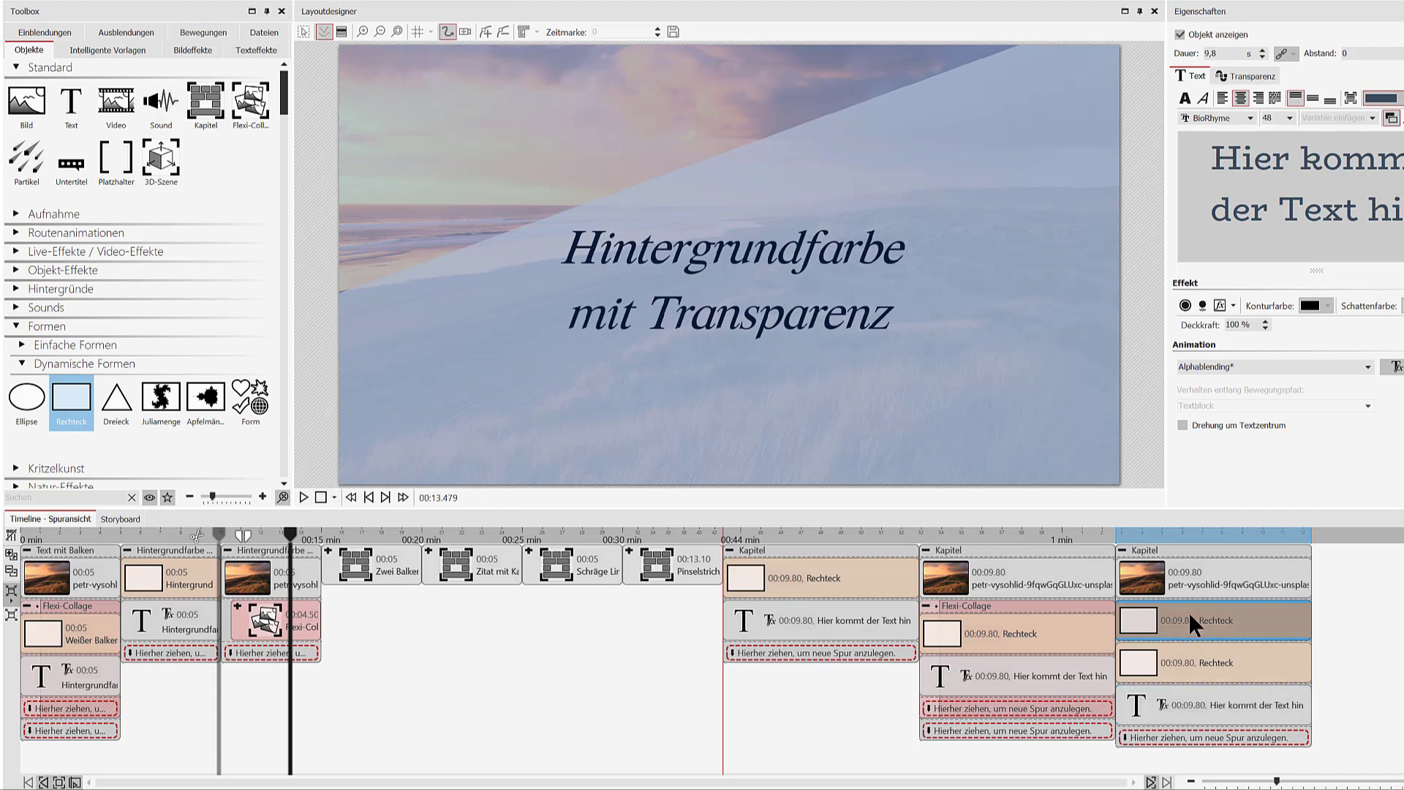
left_click(1177, 650, "ctrl")
left_click(1174, 695, "ctrl")
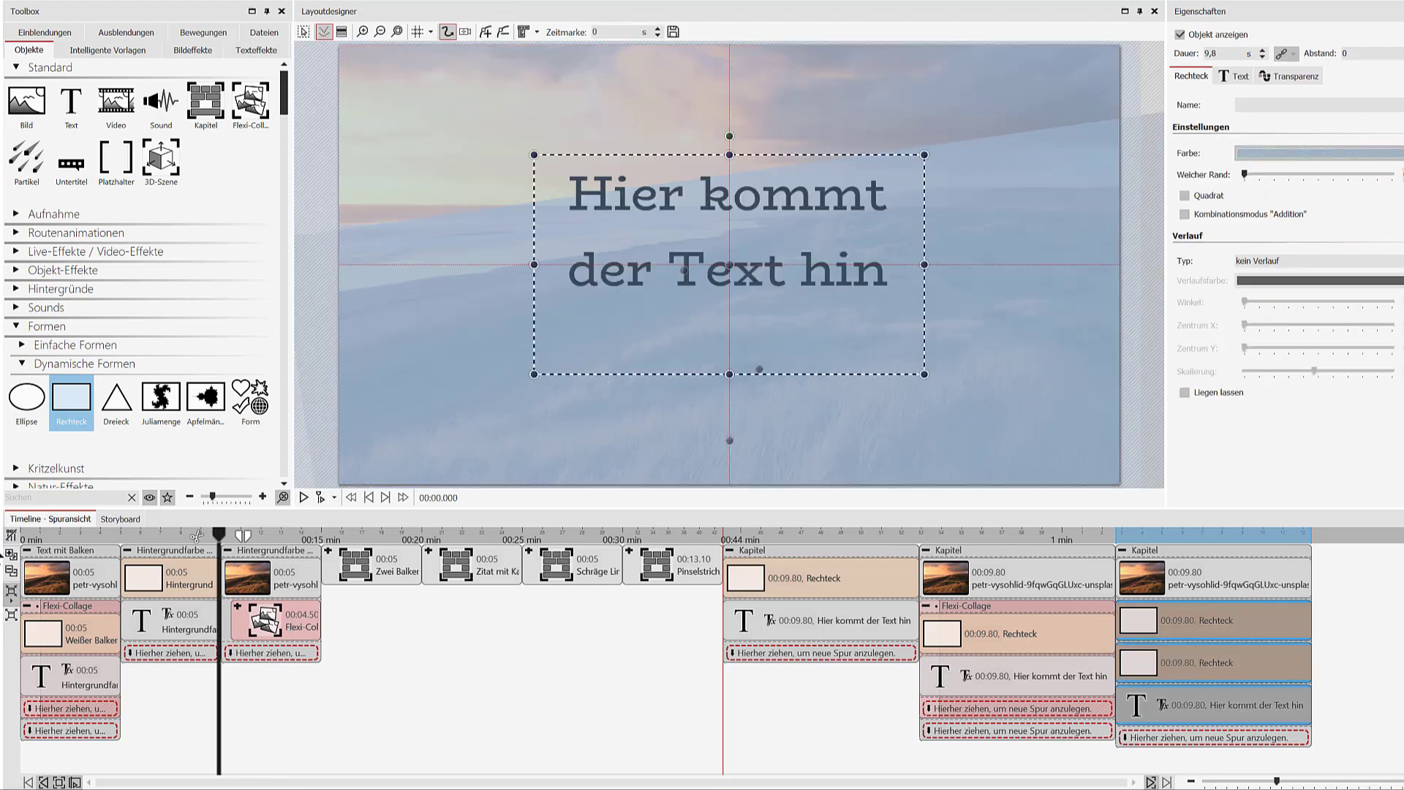
left_click(10, 591)
scroll(1140, 613, "down", 5)
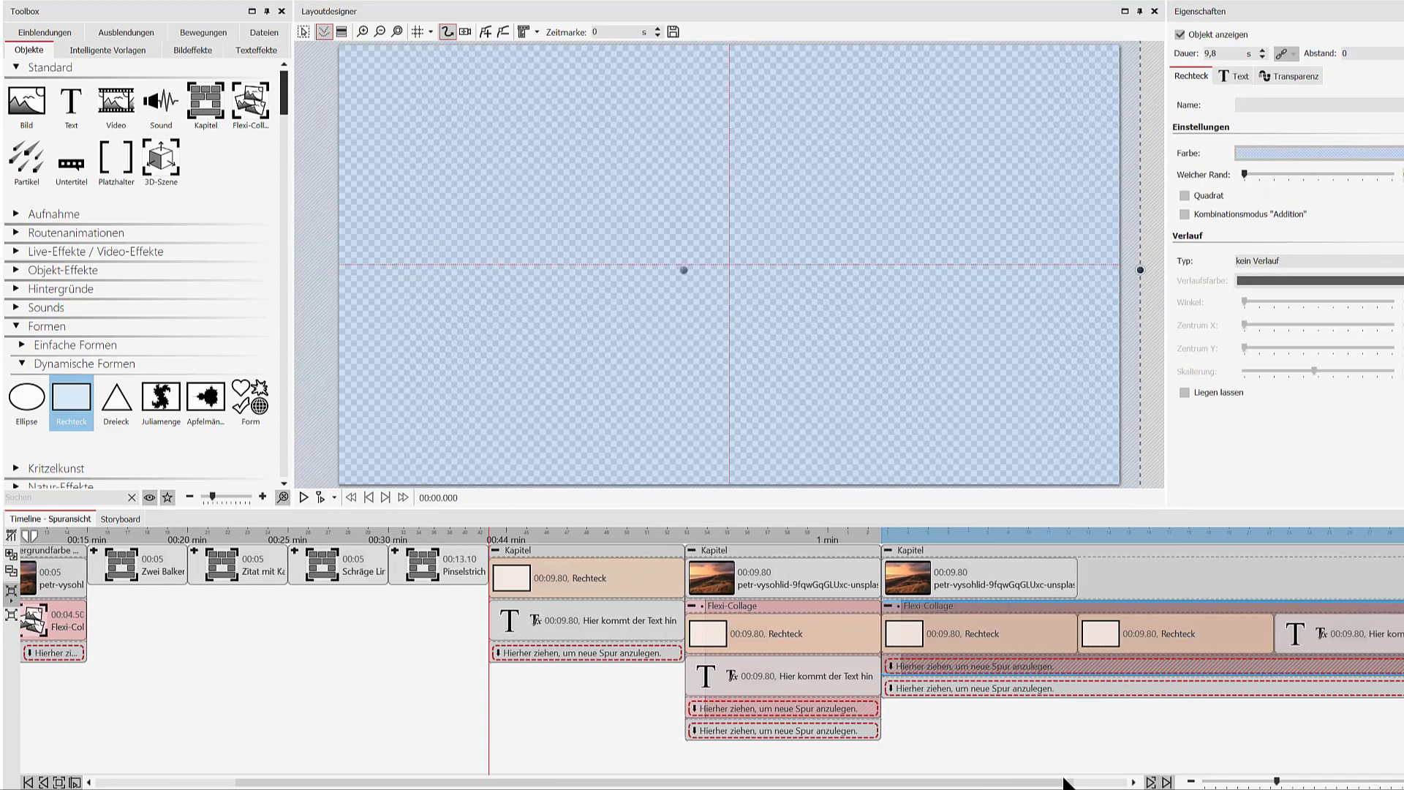
left_click_drag(1099, 624, 964, 665)
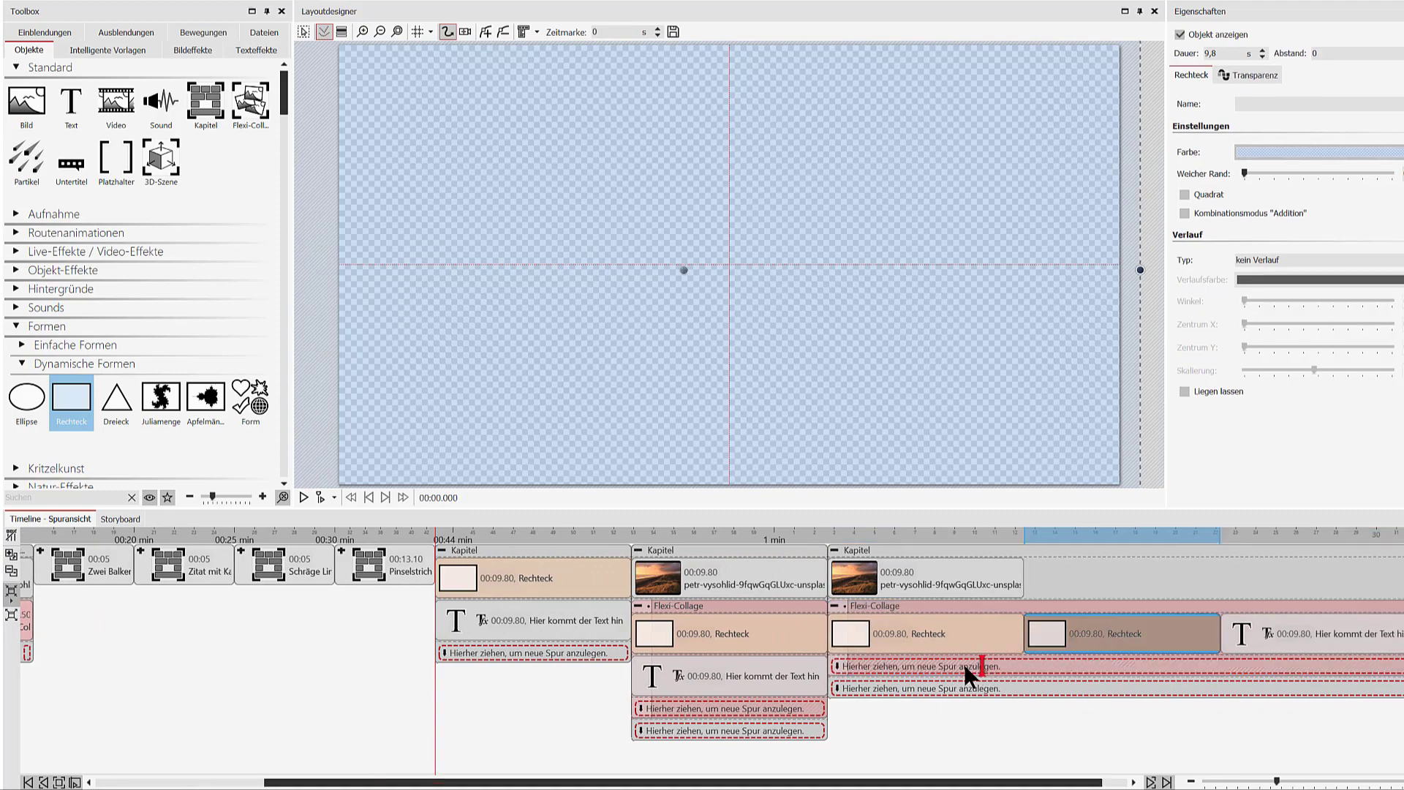
Offset the last chapter's Flexi-Collage by 1.4 s and extend the beach photo's duration to 11.2 s.
left_click_drag(1147, 607, 1179, 600)
left_click(1277, 576)
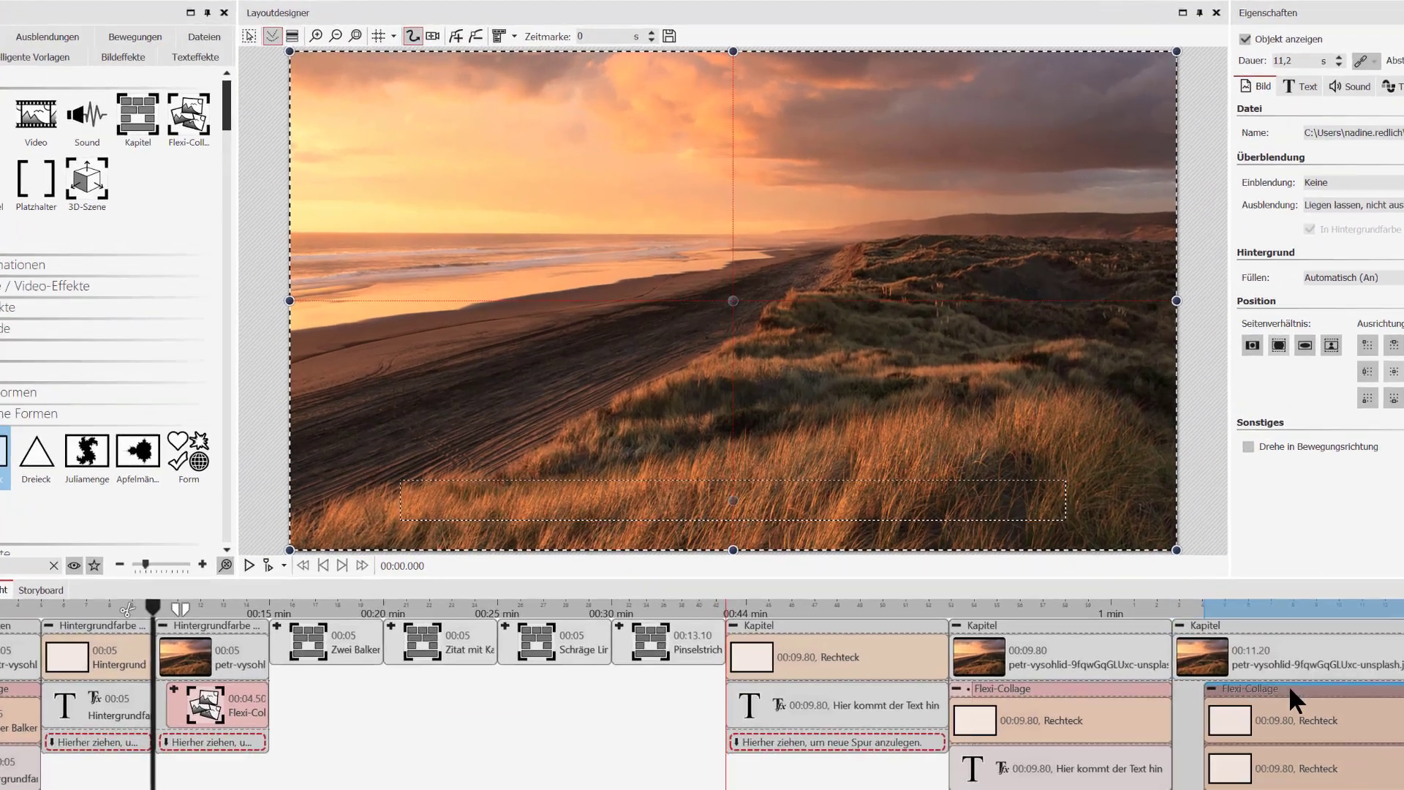
Set the Flexi-Collage's start position completely below the canvas and tilt it about 7° clockwise.
left_click(1222, 602)
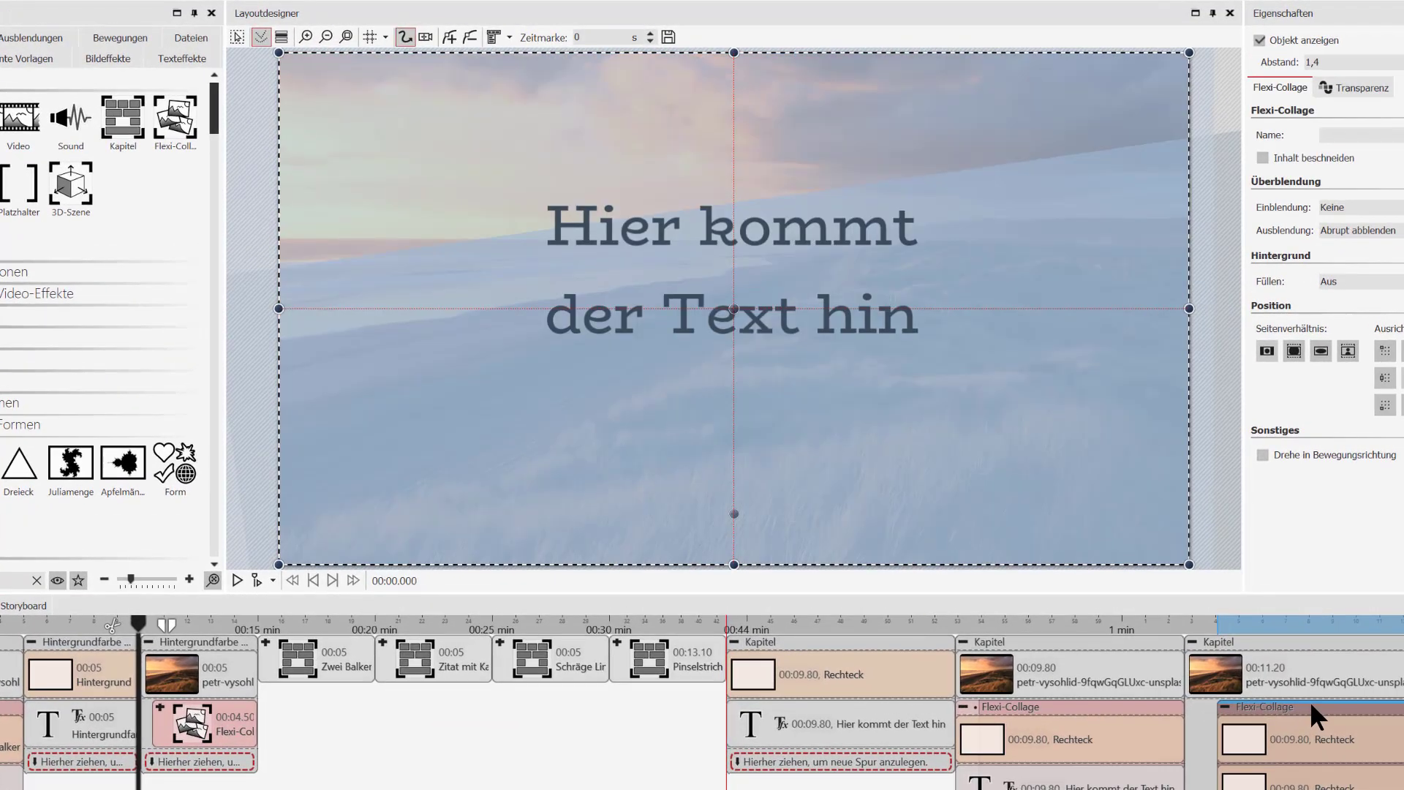
left_click(322, 37)
left_click(324, 37)
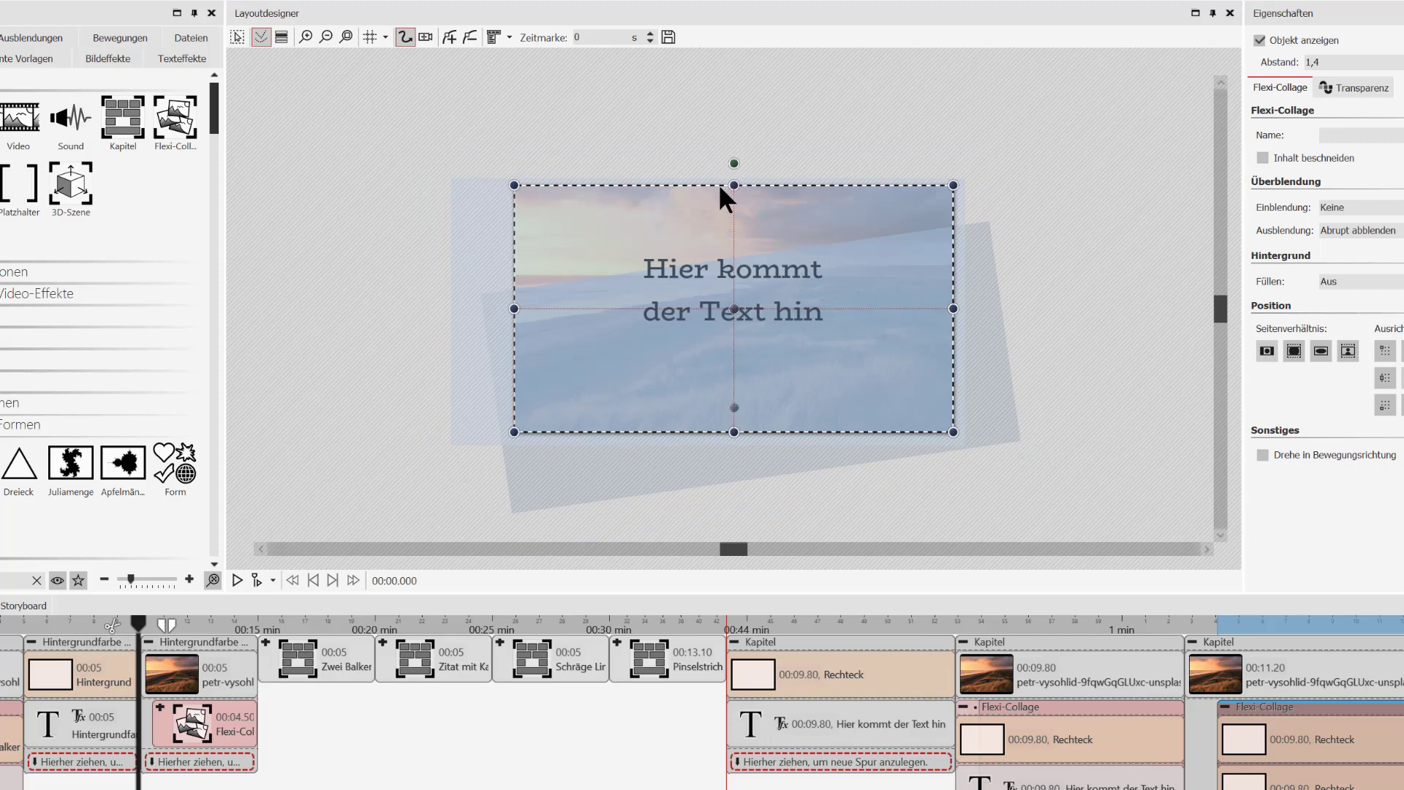
left_click_drag(754, 279, 754, 474)
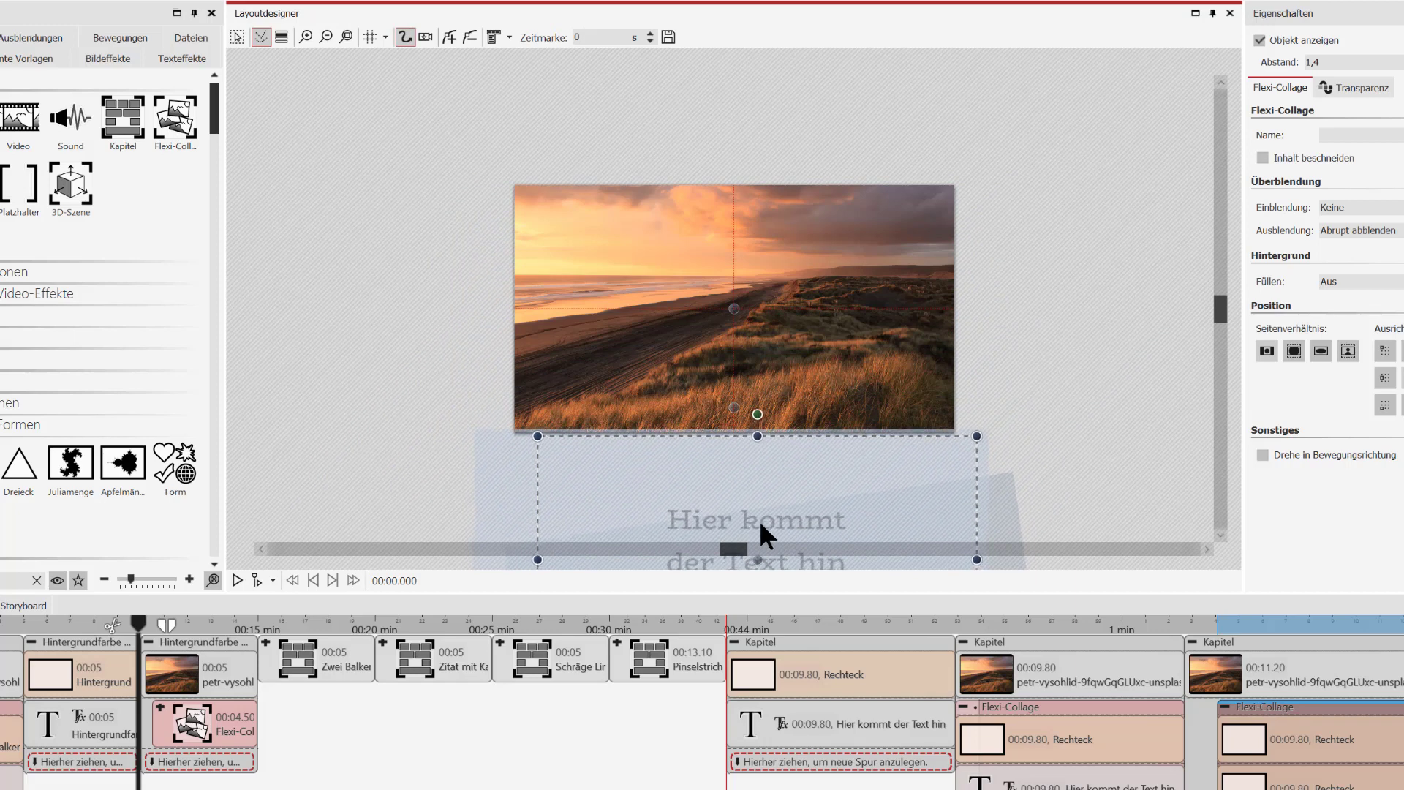
left_click_drag(756, 416, 731, 487)
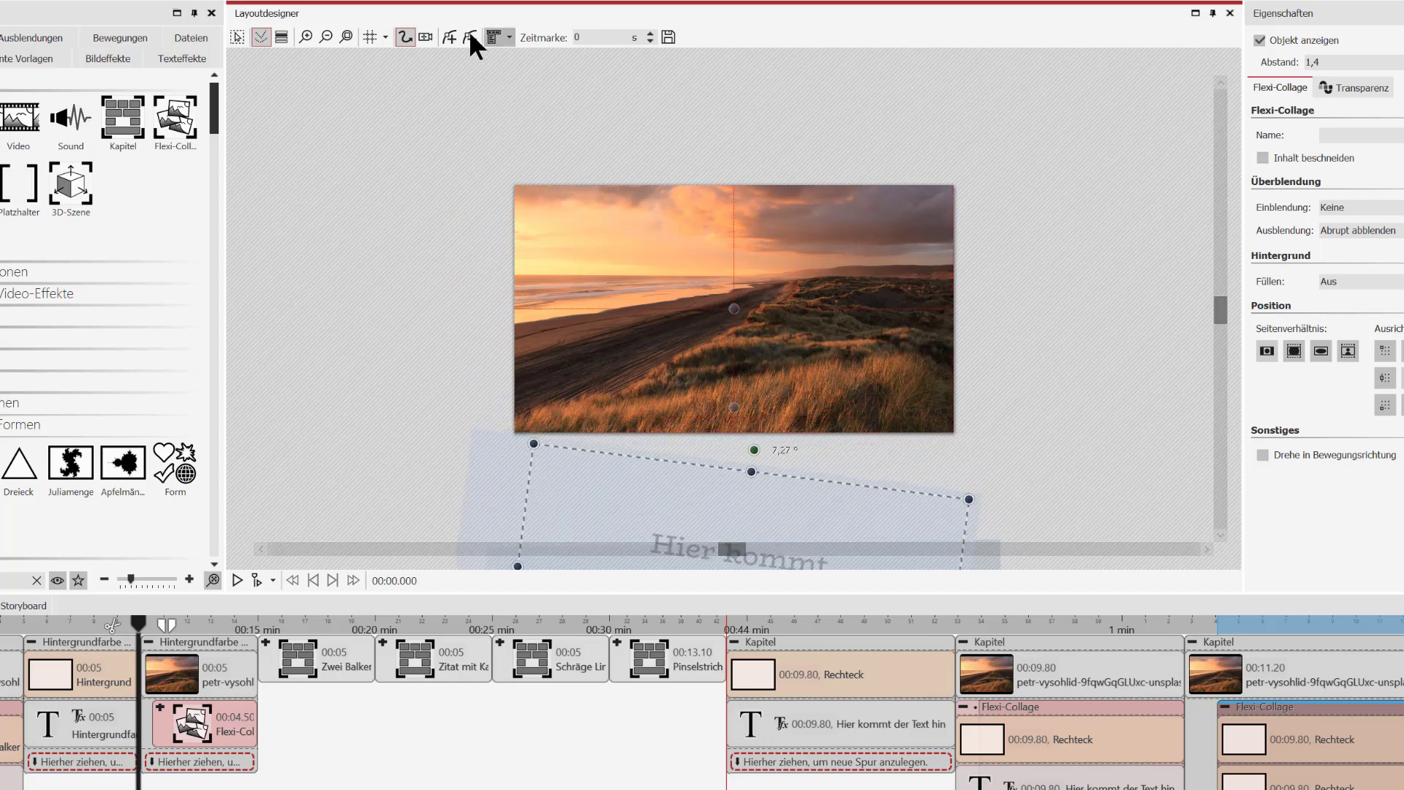
Add a motion marker at 2 s with the Flexi-Collage straightened, slightly enlarged and centred over the canvas.
left_click(449, 37)
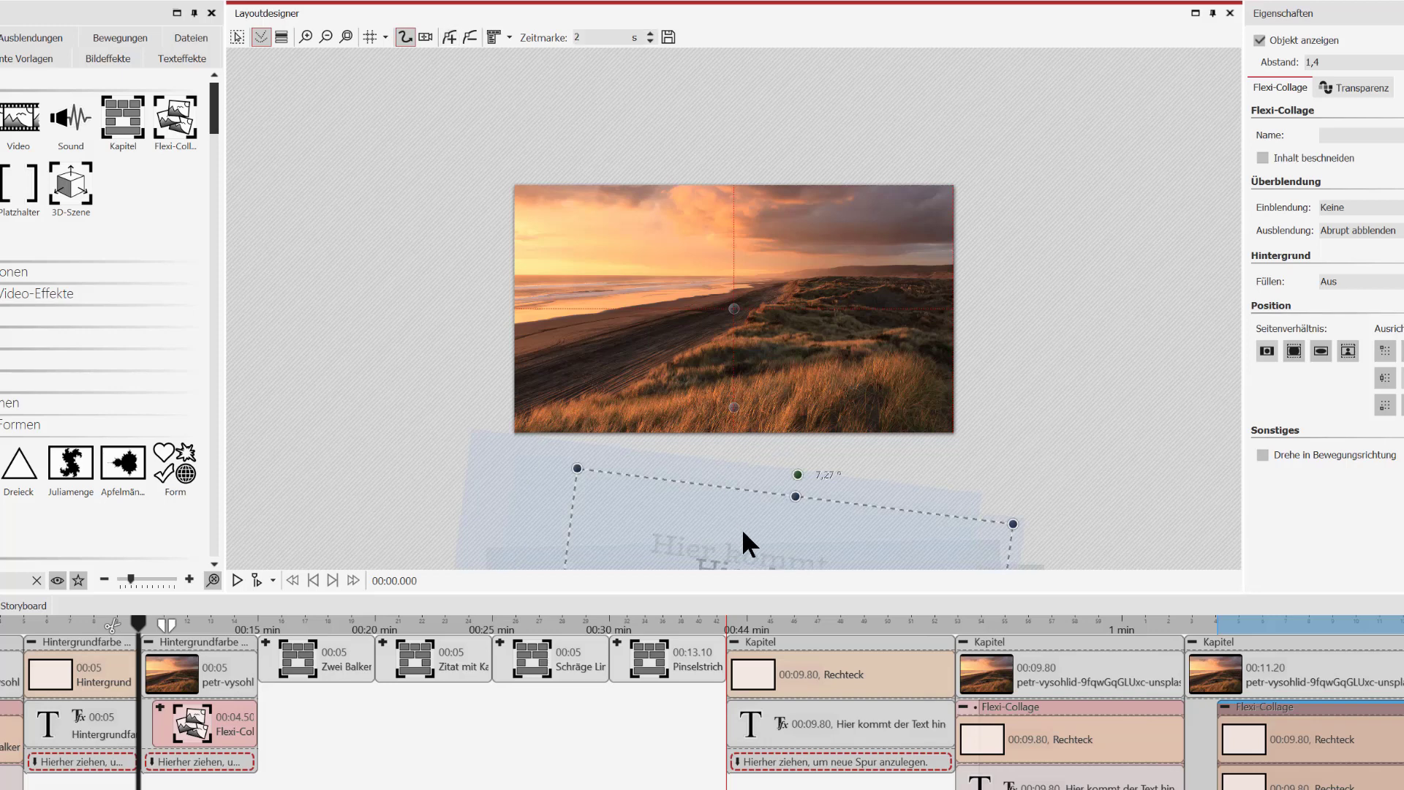
left_click_drag(742, 528, 724, 242)
mouse_move(778, 179)
left_mouse_down()
mouse_move(790, 194)
mouse_move(746, 188)
mouse_move(767, 197)
left_mouse_up()
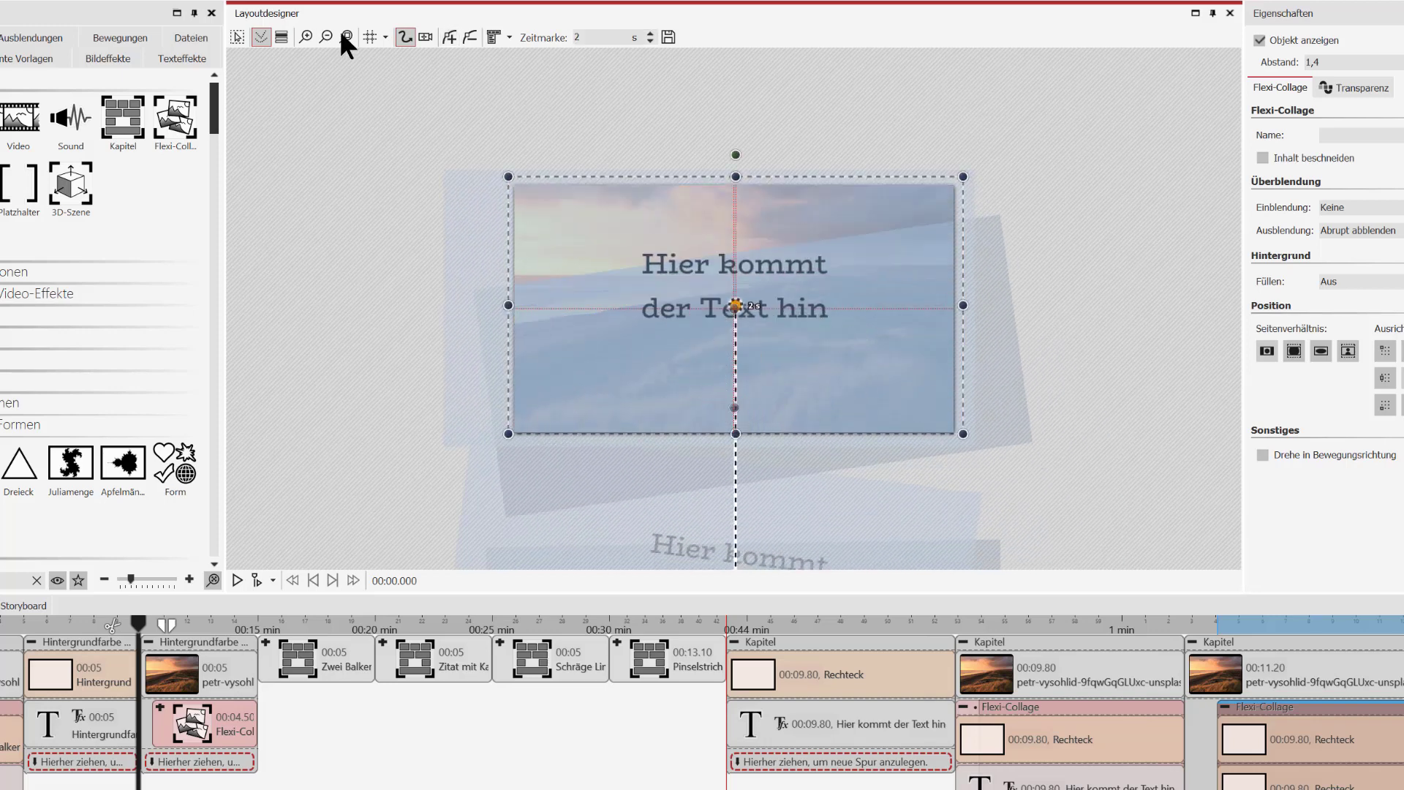
left_click(347, 36)
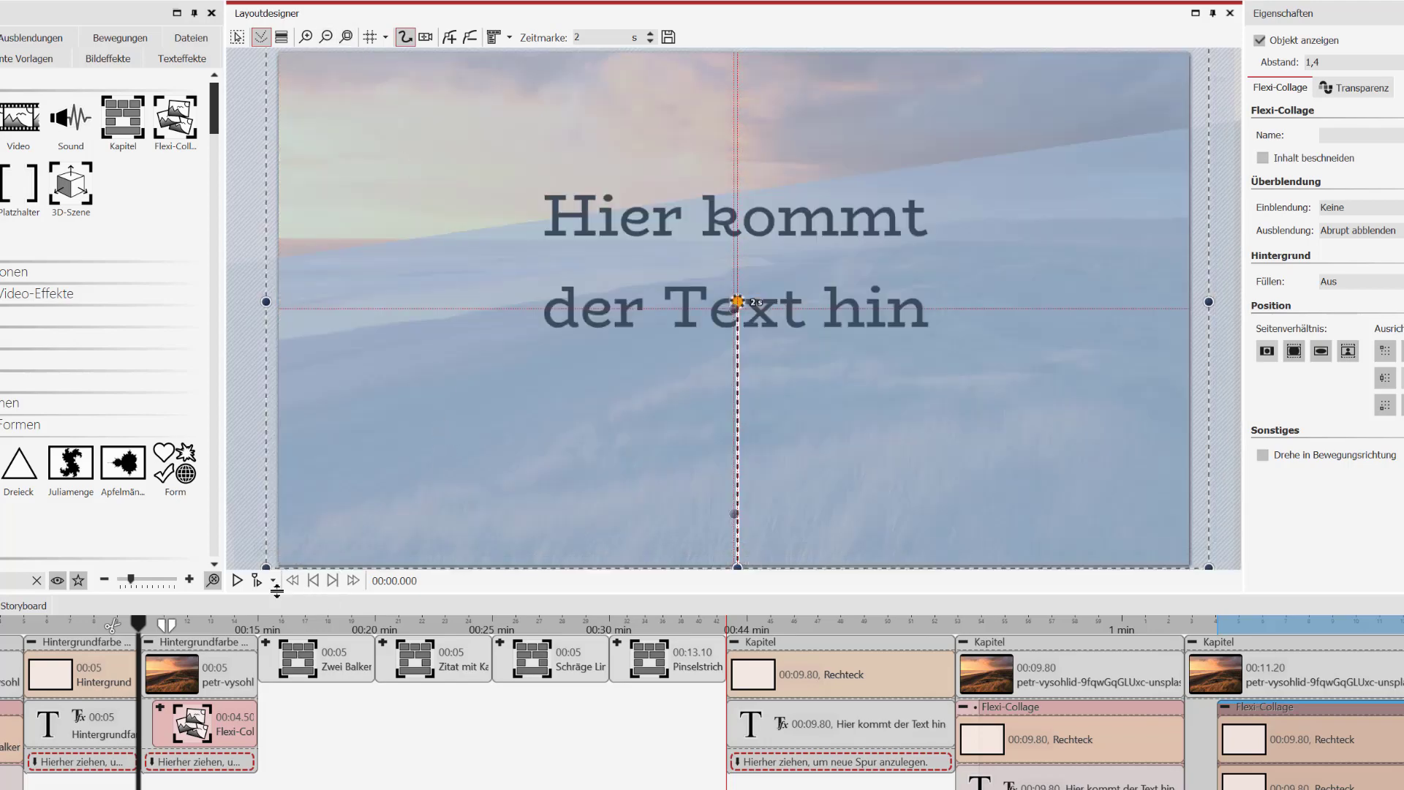
Preview the last chapter to check the collage's tilted slide-in over the photo.
left_click(255, 581)
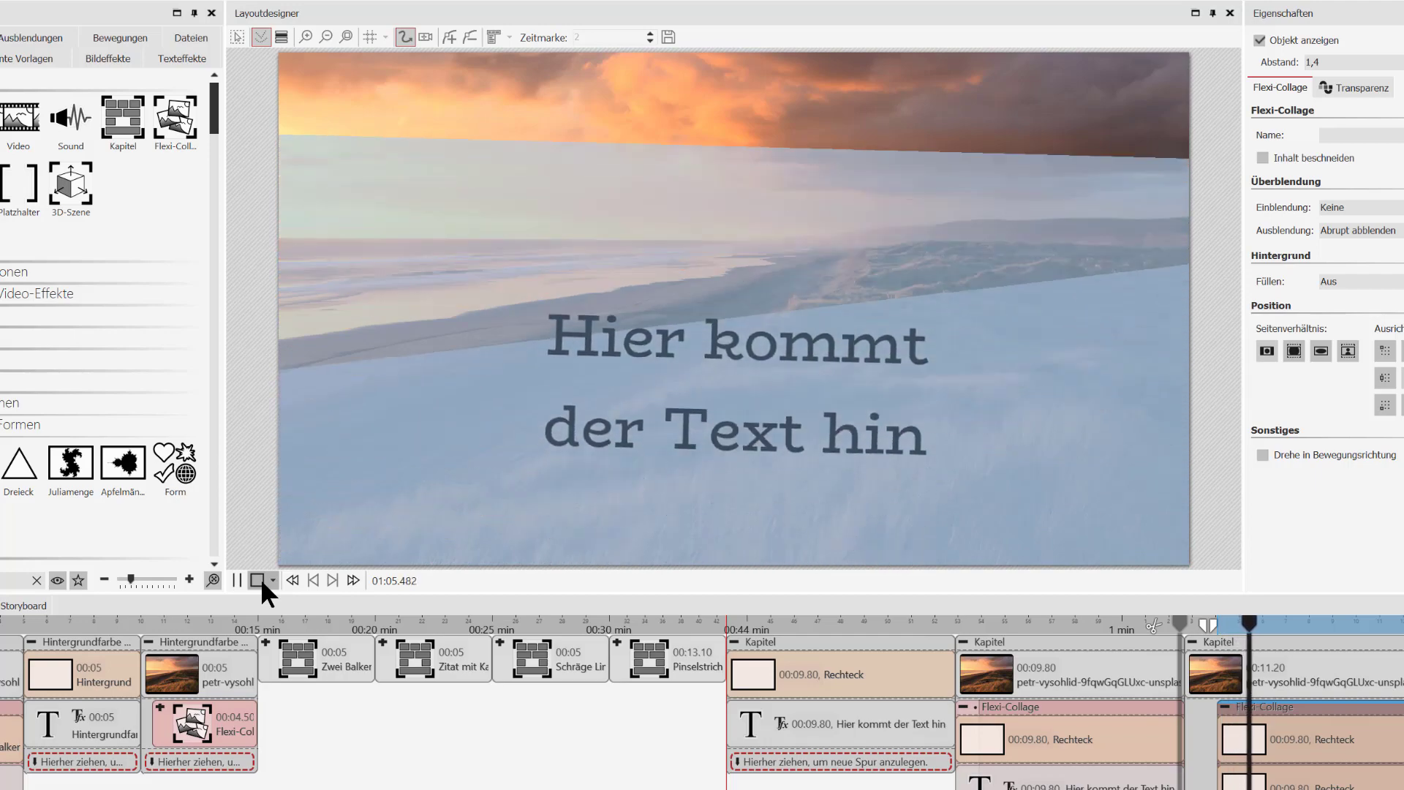
left_click(257, 580)
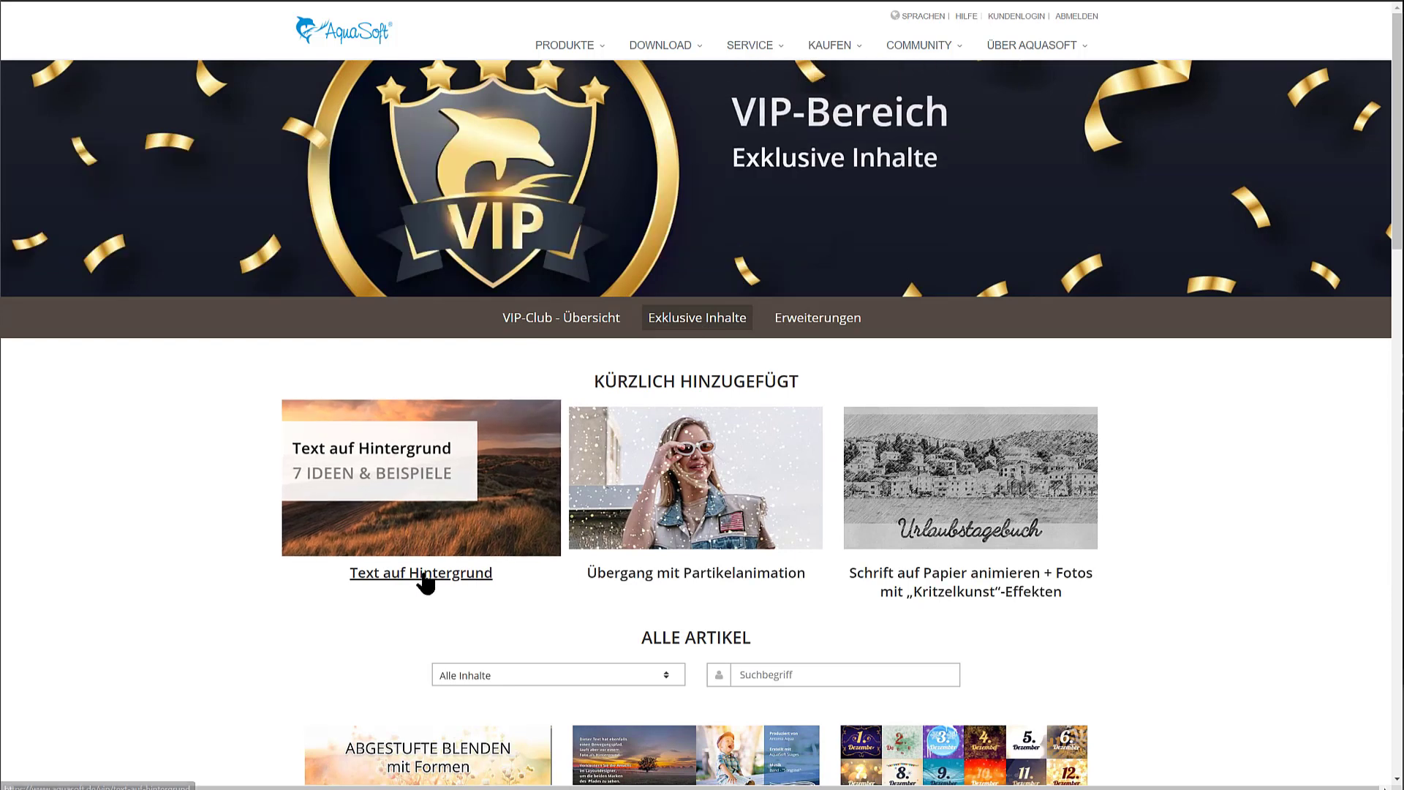
On the AquaSoft website's VIP area, open the "Text auf Hintergrund" article and open its example project in the program.
left_click(423, 575)
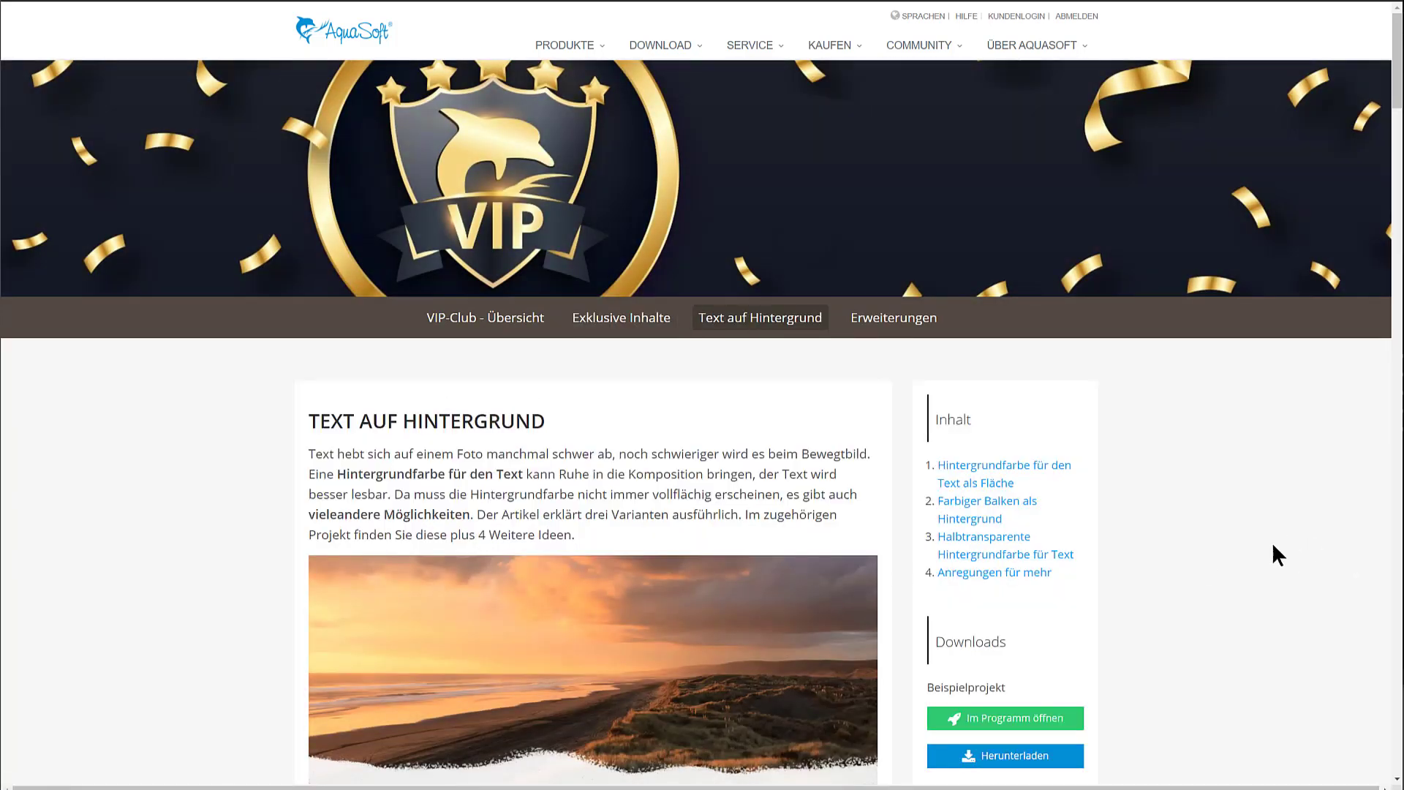
scroll(1274, 549, "down", 2)
scroll(1273, 546, "down", 2)
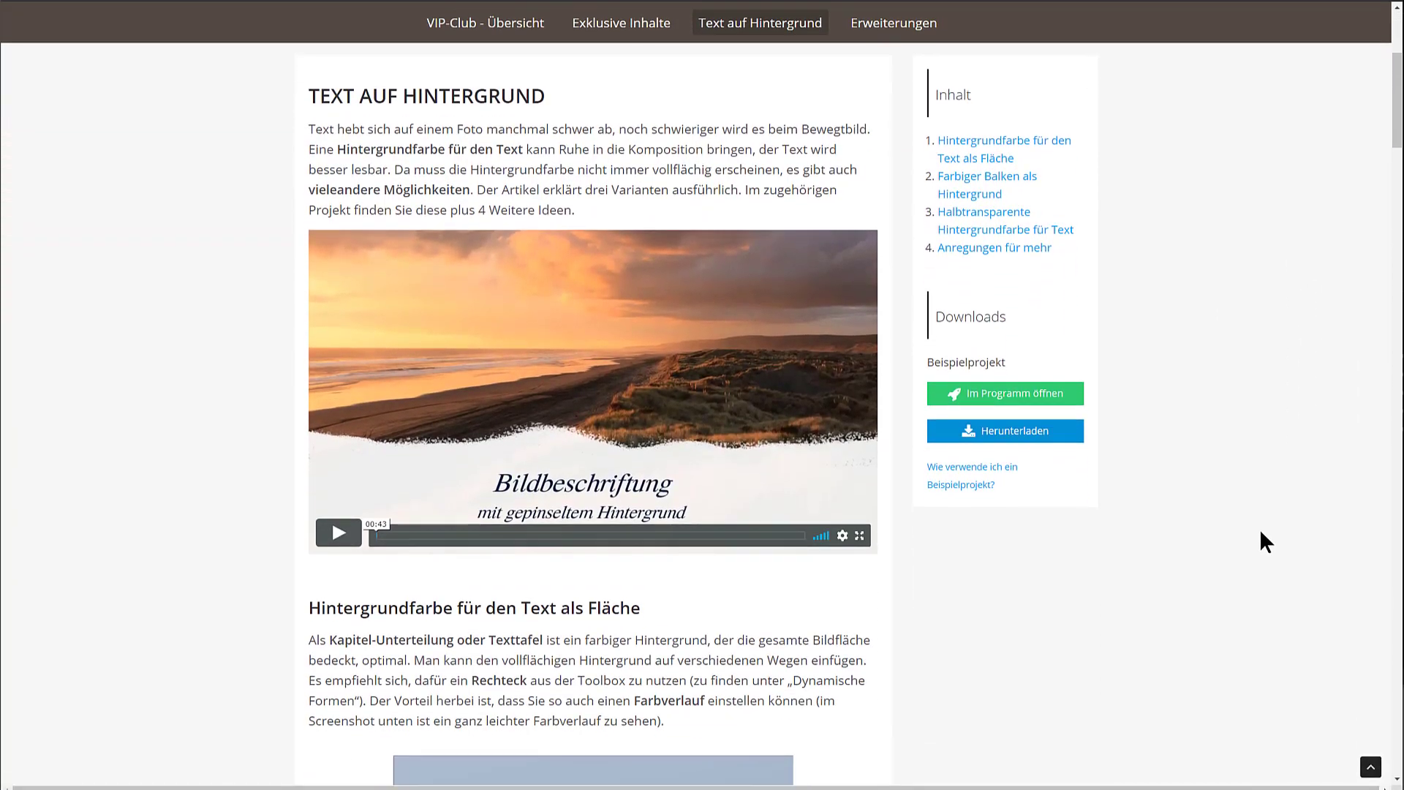
left_click(1007, 401)
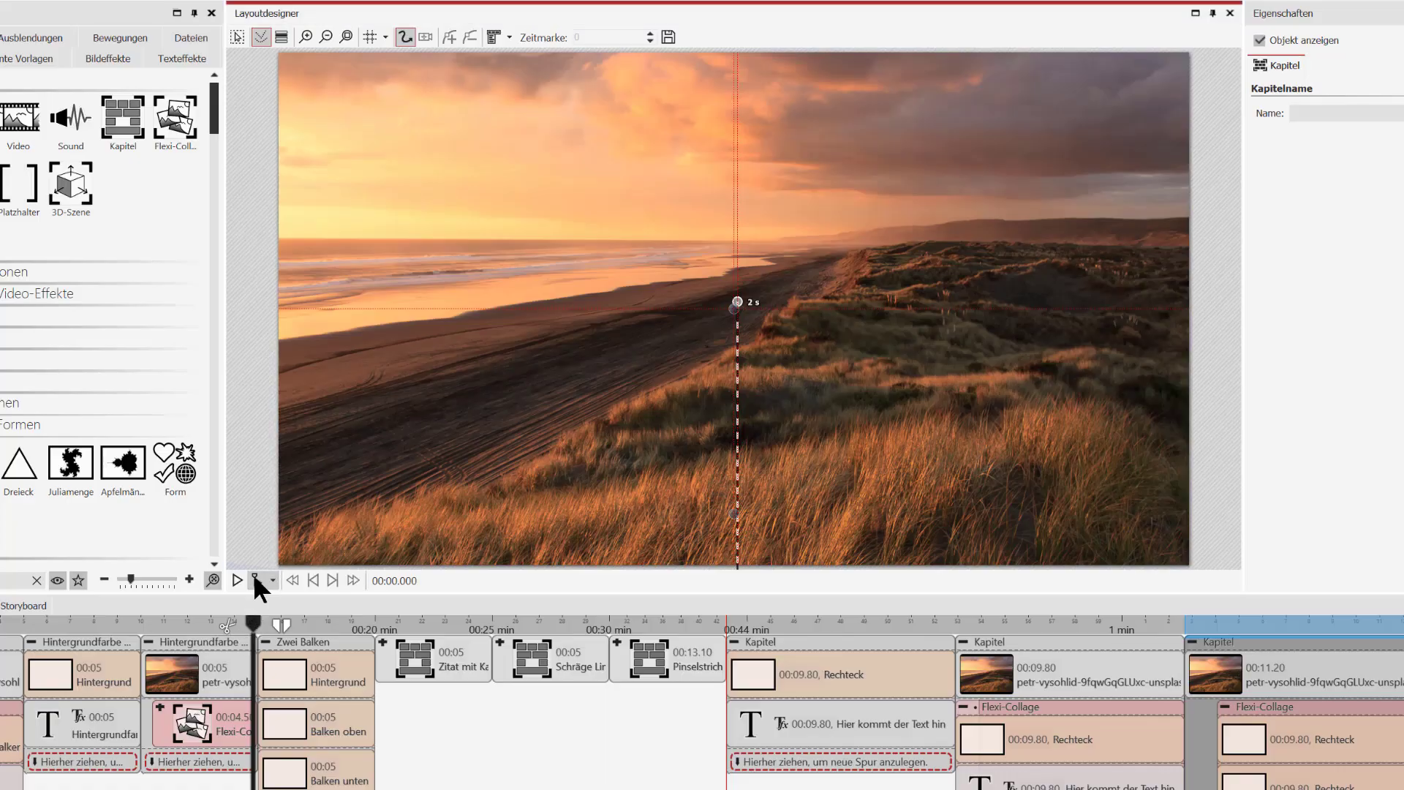
Preview the slideshow from the "Zwei Balken" chapter through the remaining examples.
left_click(237, 580)
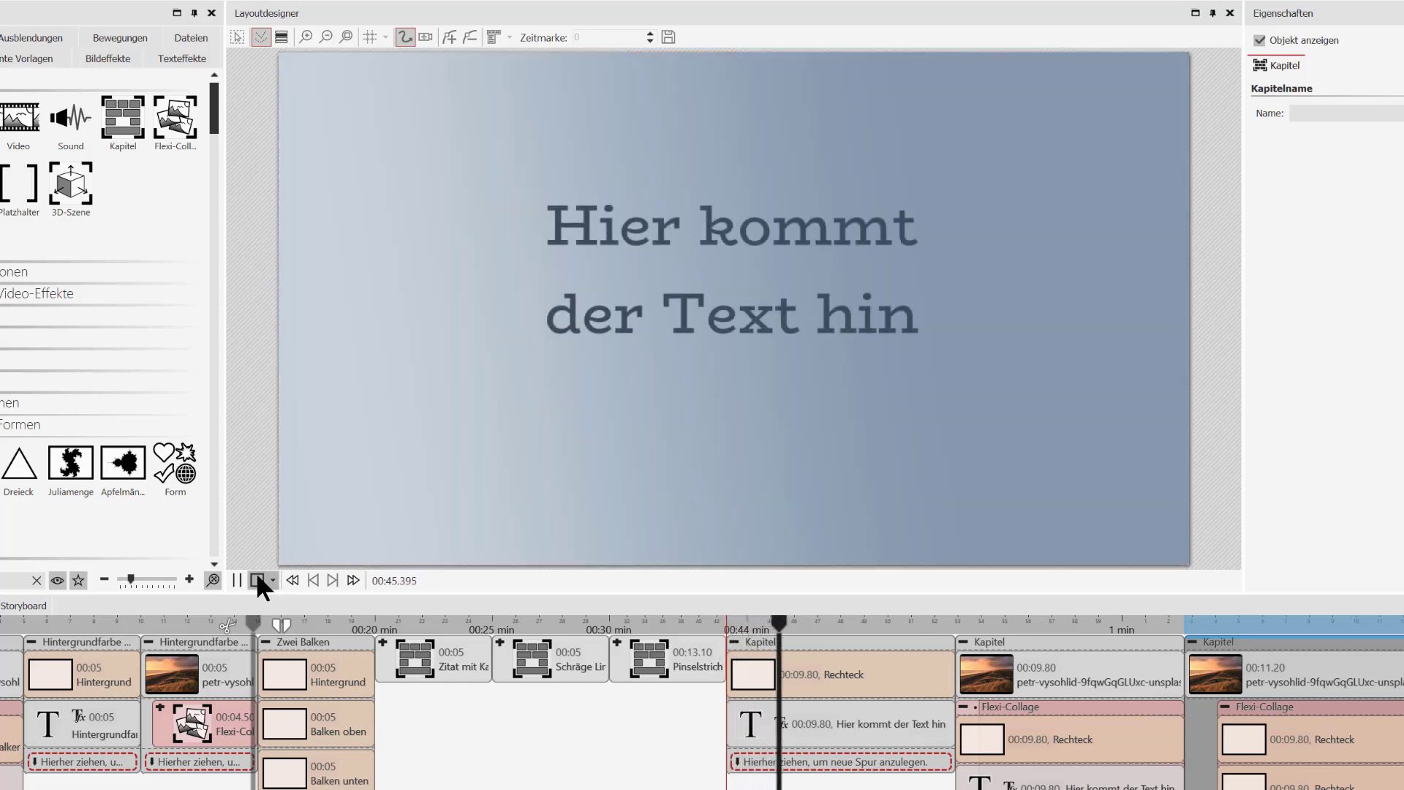
left_click(256, 580)
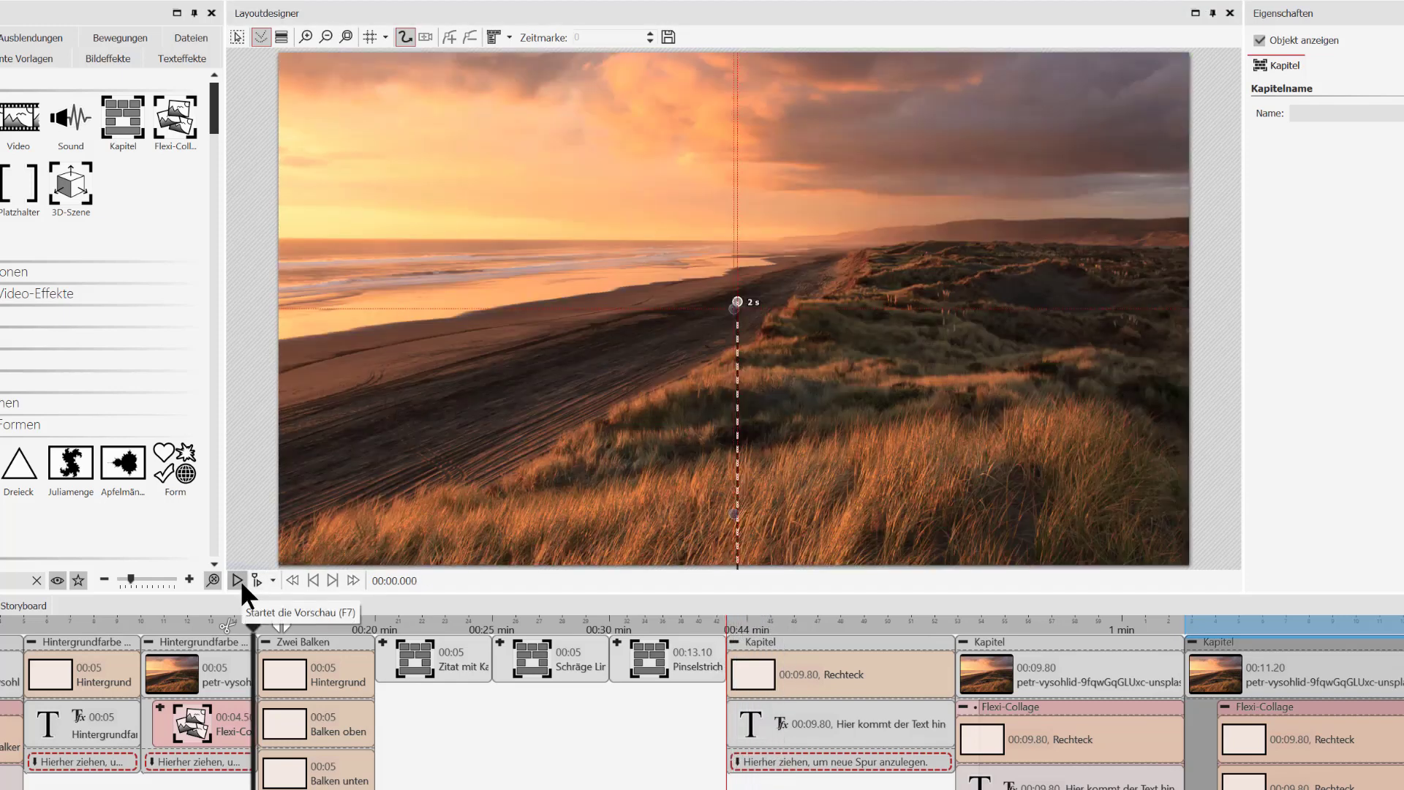